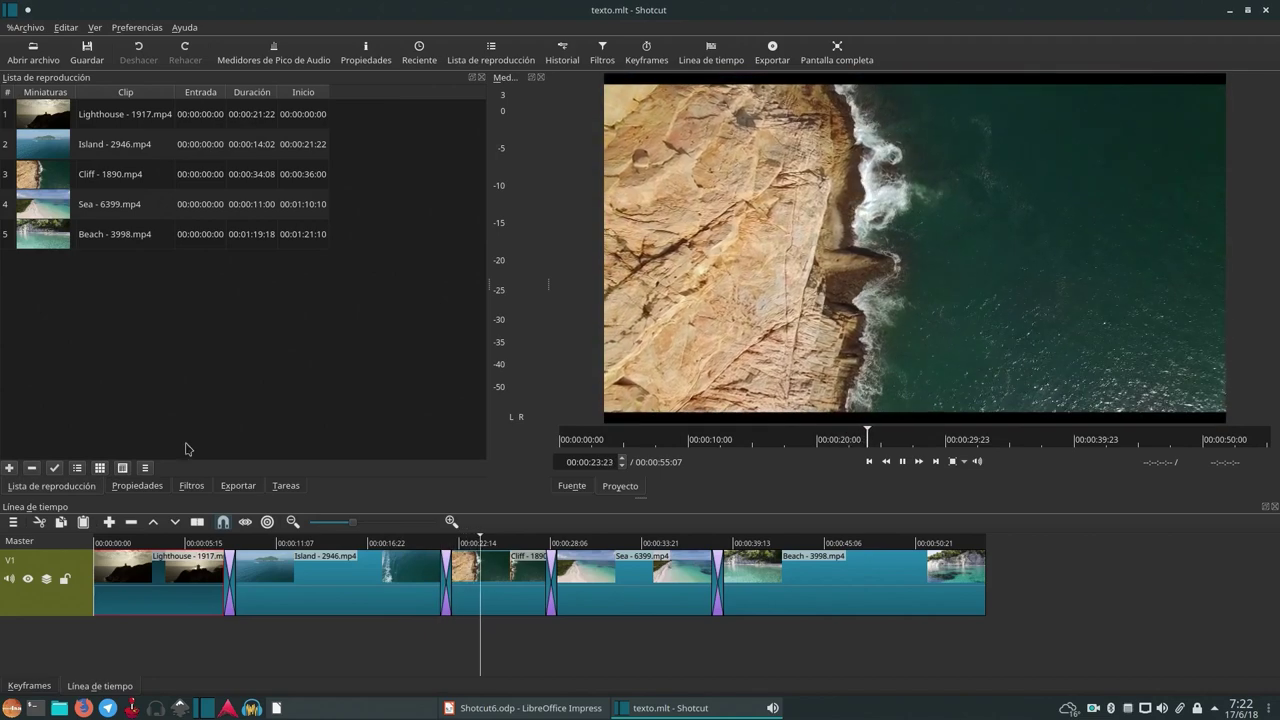
# - Add a Texto video filter to the Lighthouse - 1917.mp4 clip, with the playhead placed within that clip
pyautogui.press('space')
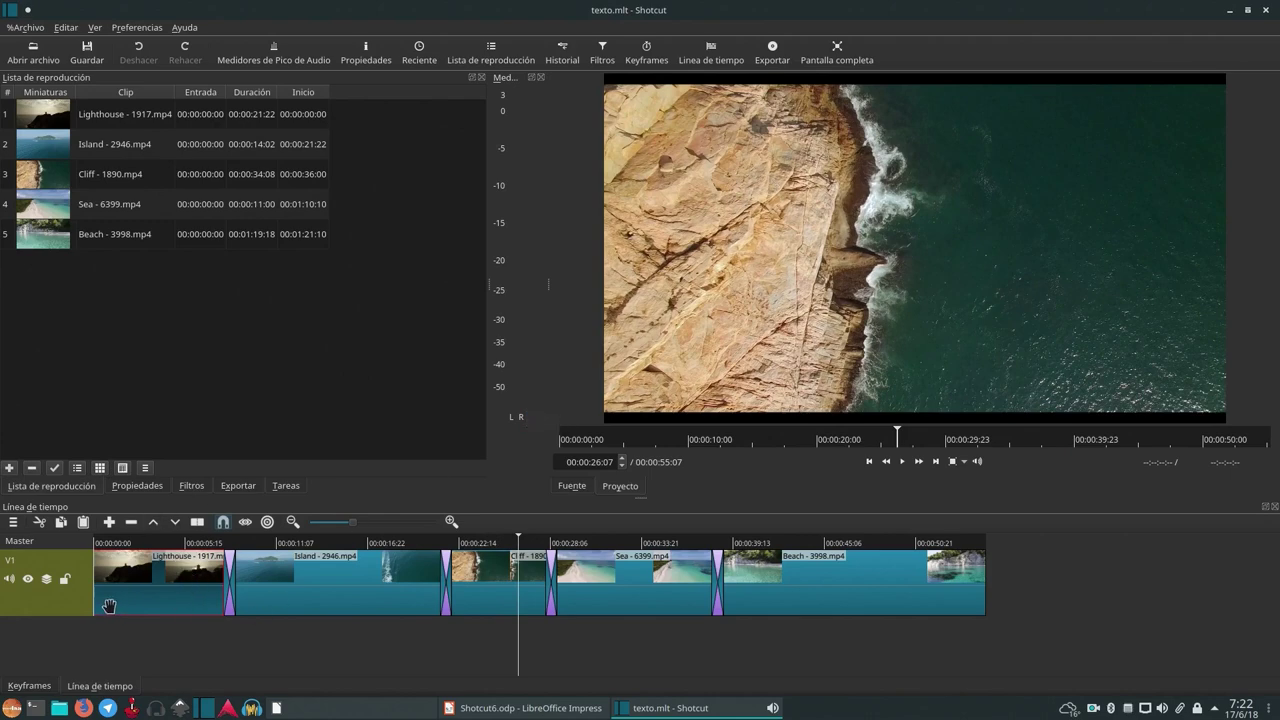
pyautogui.click(153, 541)
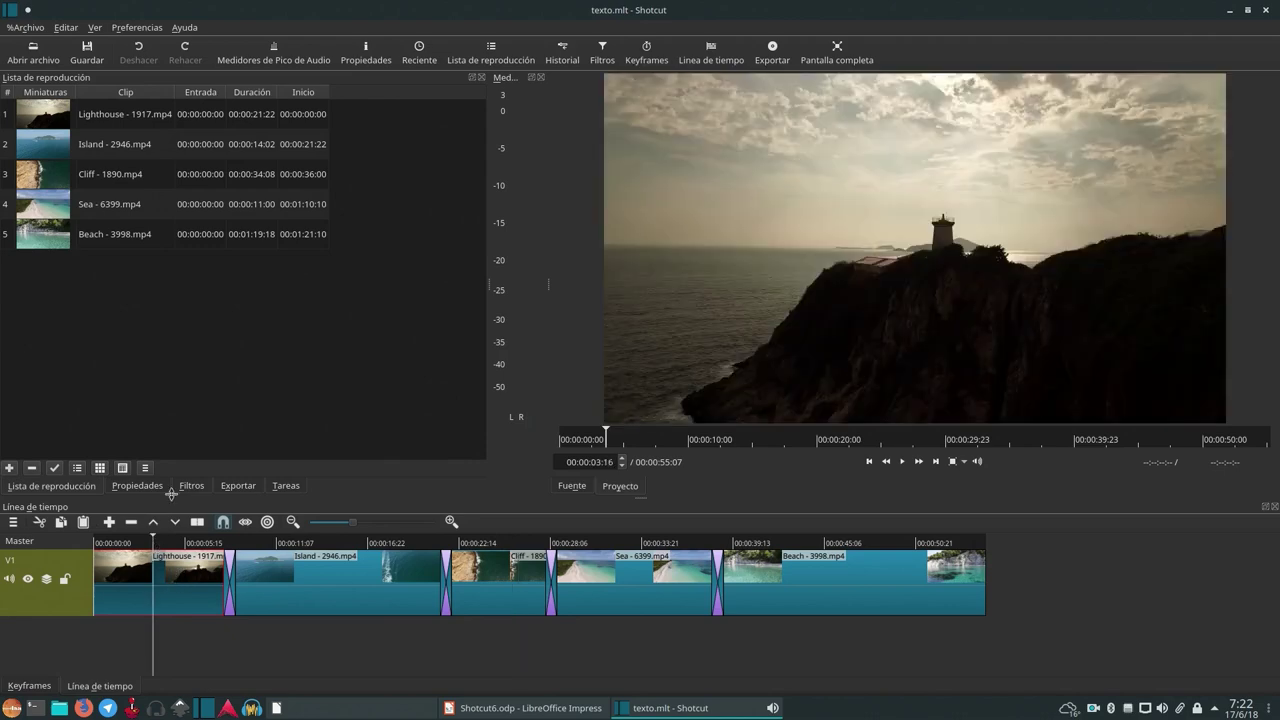
pyautogui.click(186, 487)
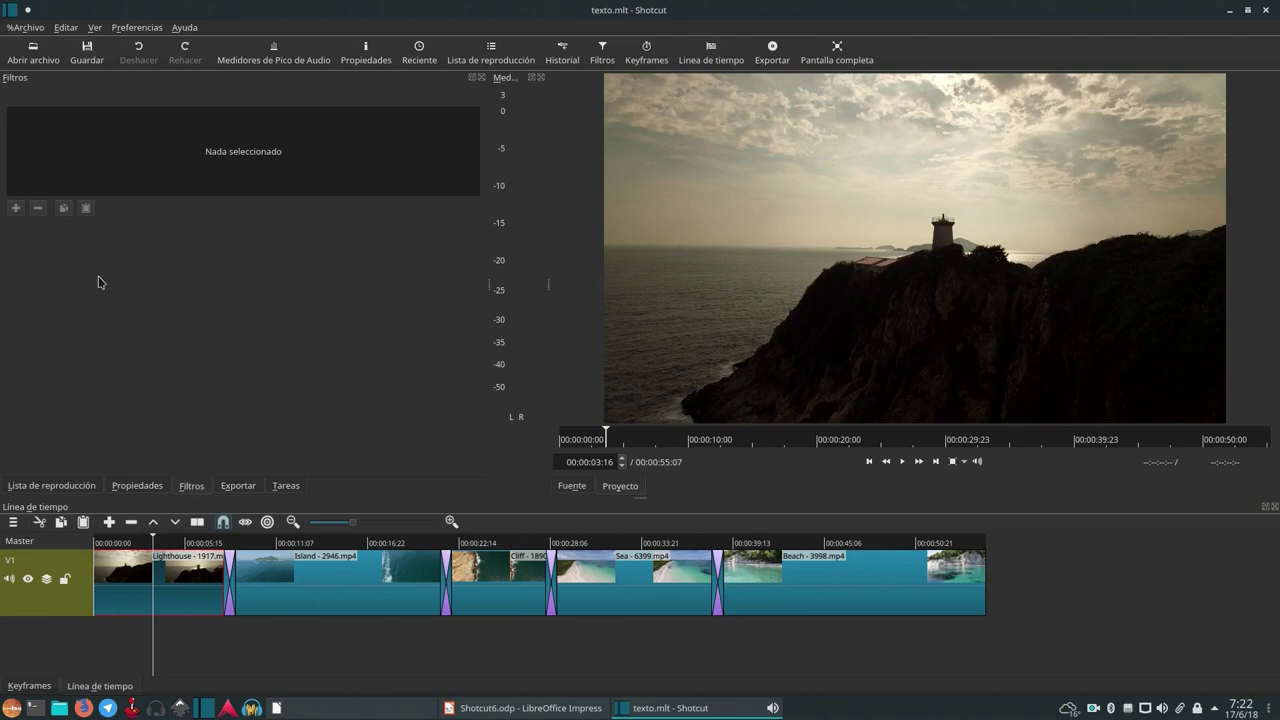
pyautogui.click(240, 597)
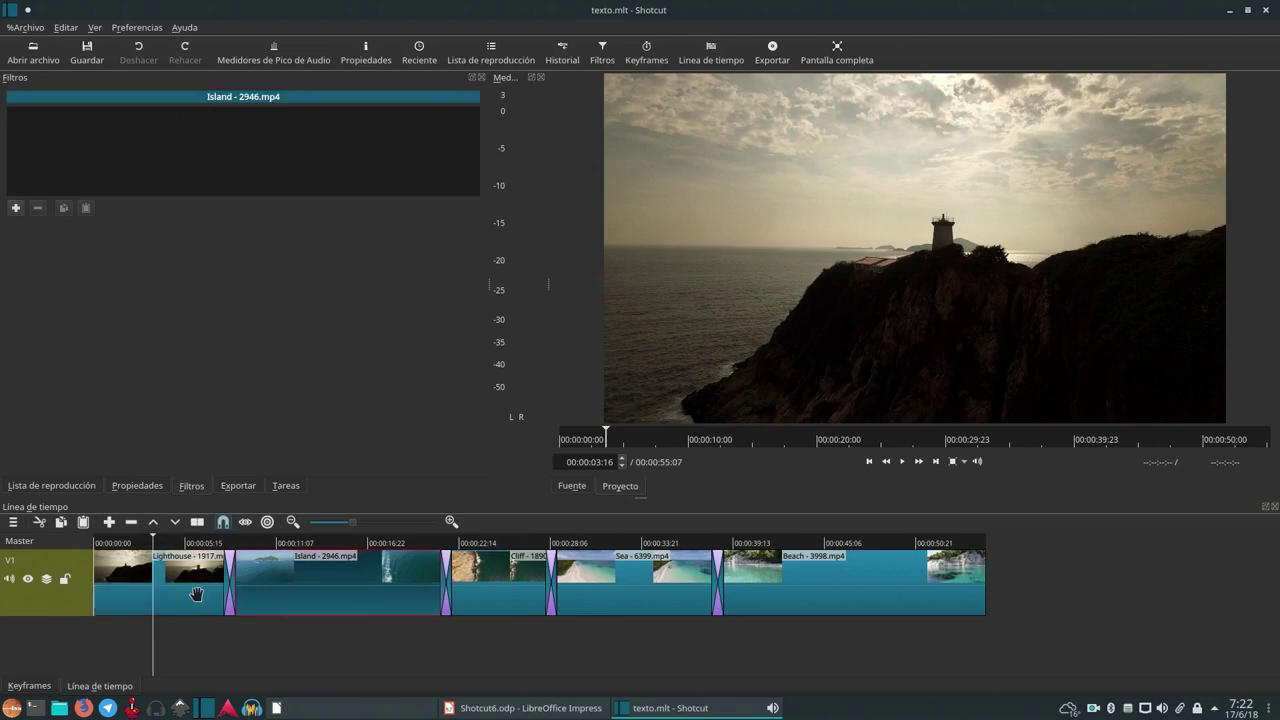
pyautogui.click(198, 600)
pyautogui.click(16, 208)
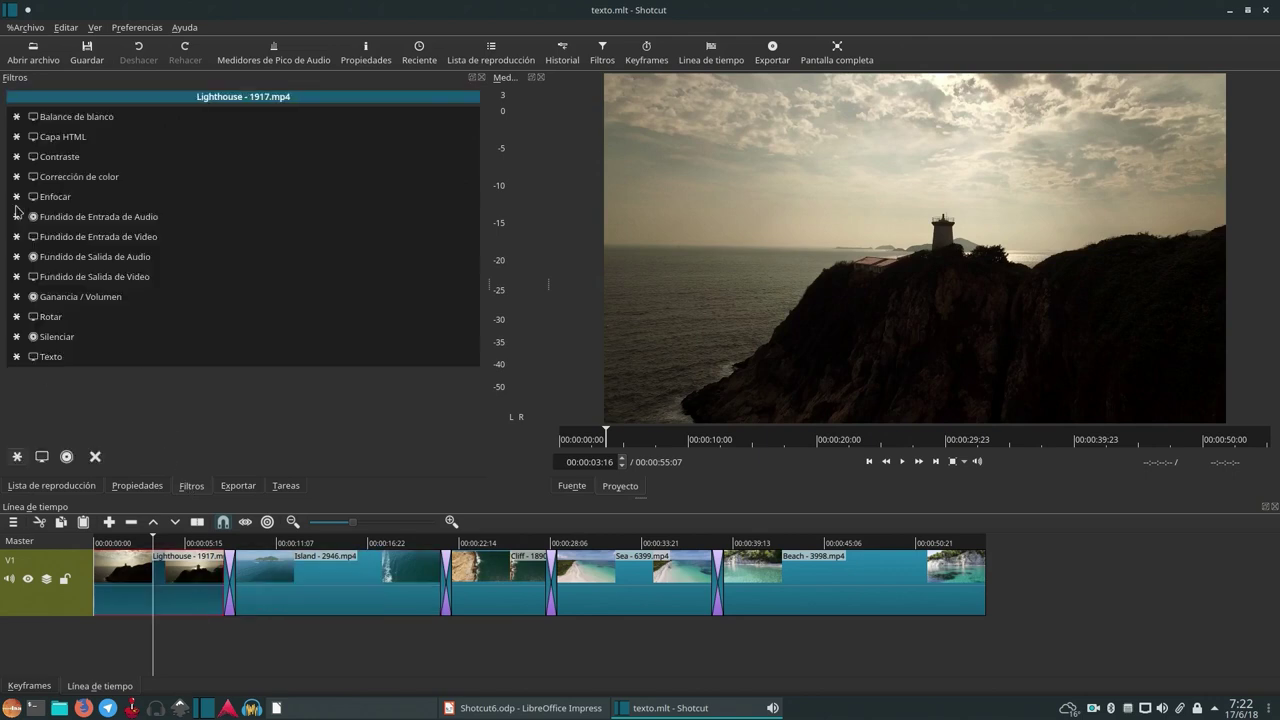
pyautogui.click(41, 457)
pyautogui.scroll(-12, 130, 240)
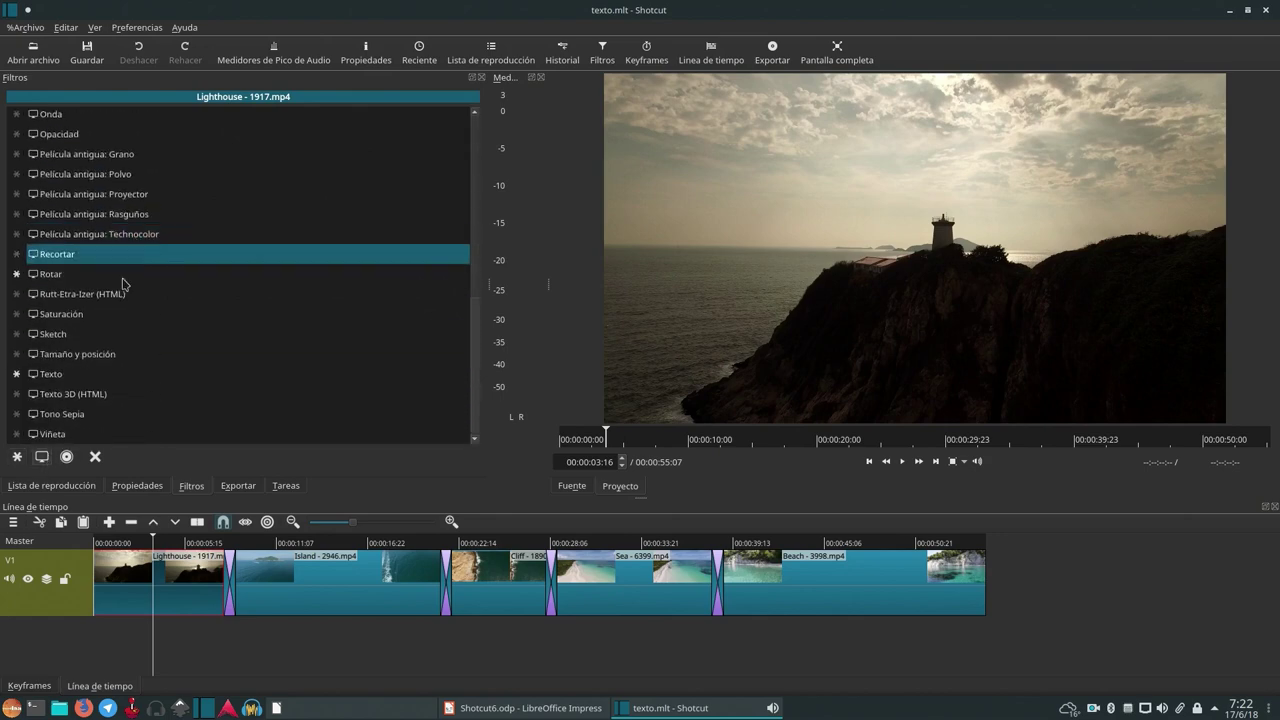
pyautogui.click(69, 378)
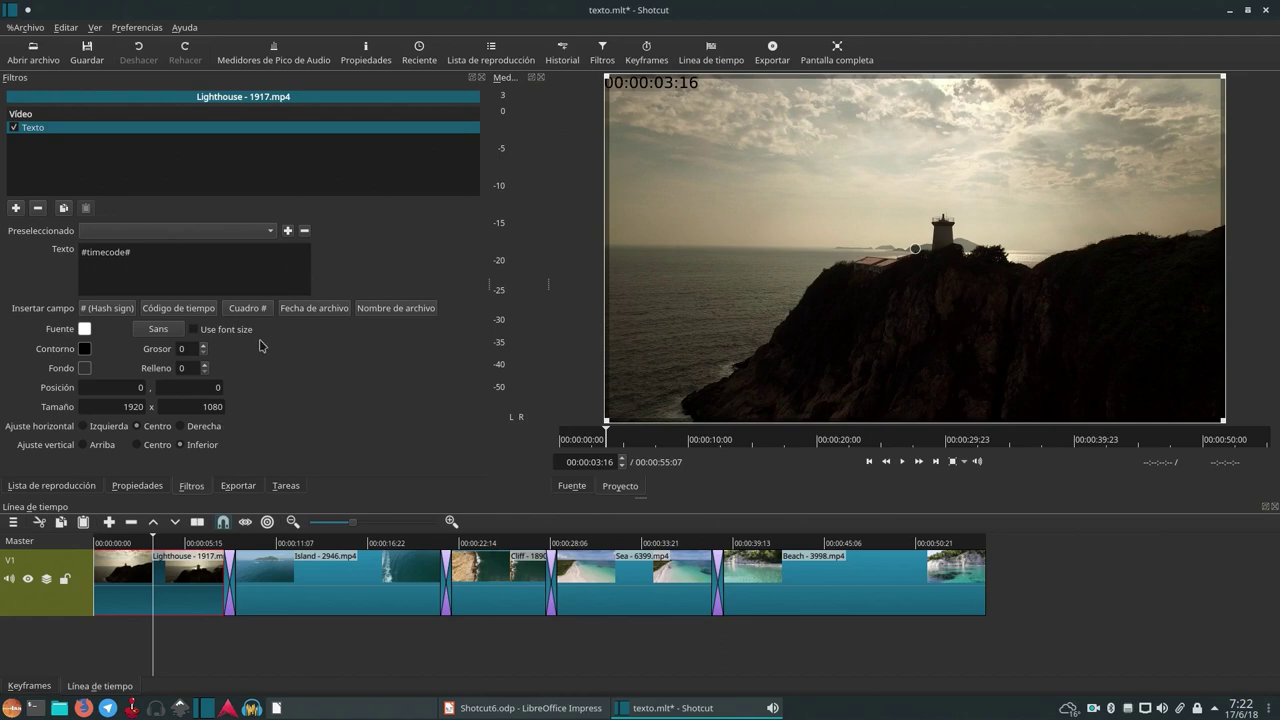
pyautogui.click(155, 30)
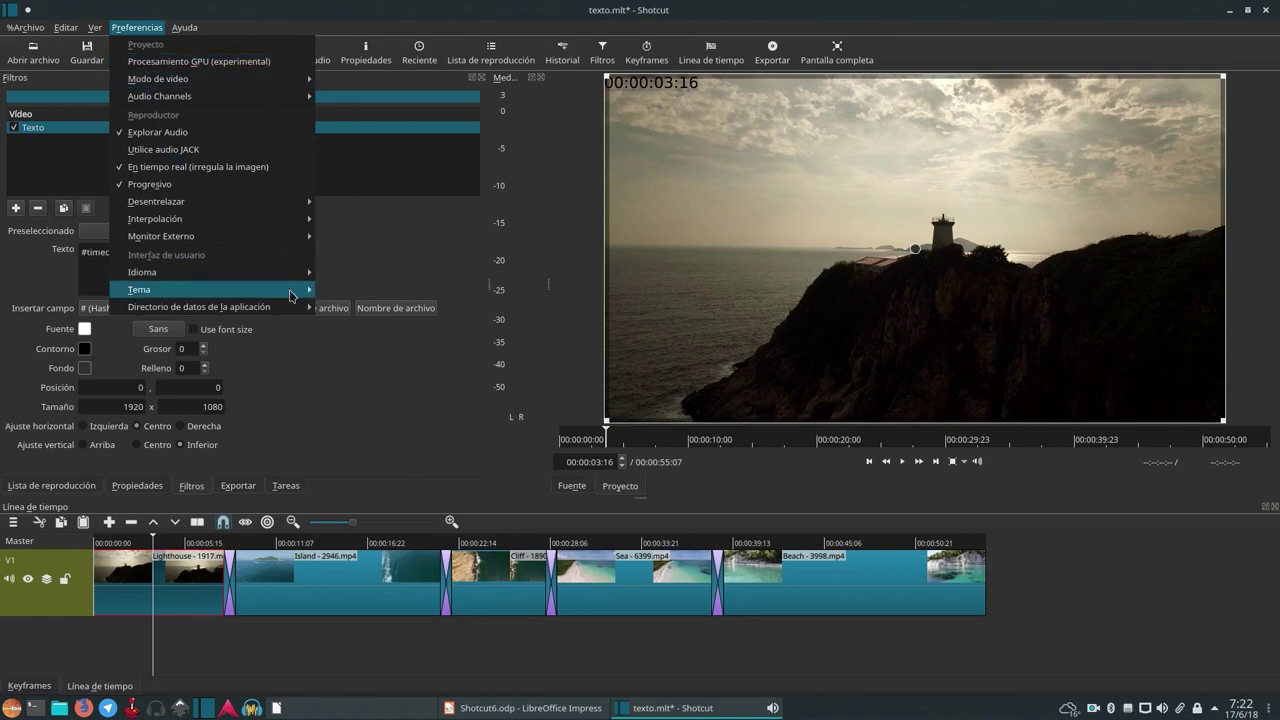
pyautogui.click(381, 391)
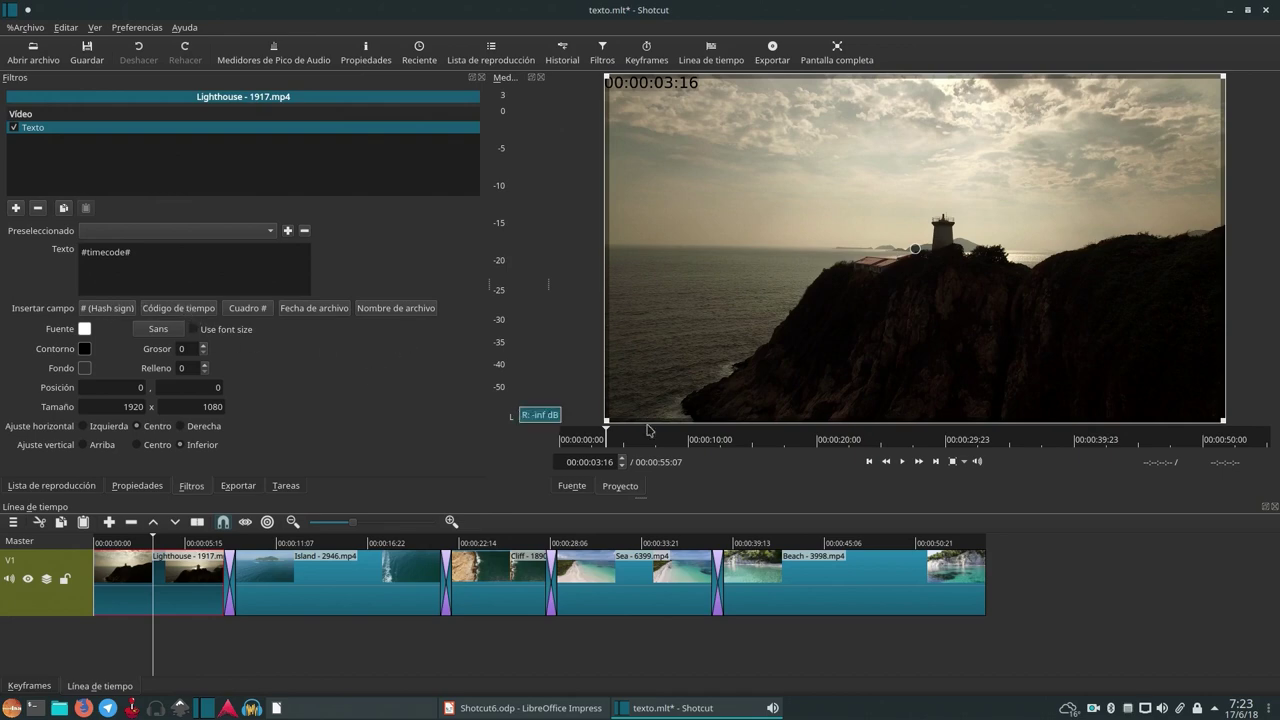
# - Resize the timecode text box slightly to about 1920 x 1082 and play the project from the start through the first transition
pyautogui.moveTo(605, 416)
pyautogui.mouseDown()
pyautogui.moveTo(643, 389)
pyautogui.moveTo(611, 400)
pyautogui.moveTo(621, 418)
pyautogui.mouseUp()
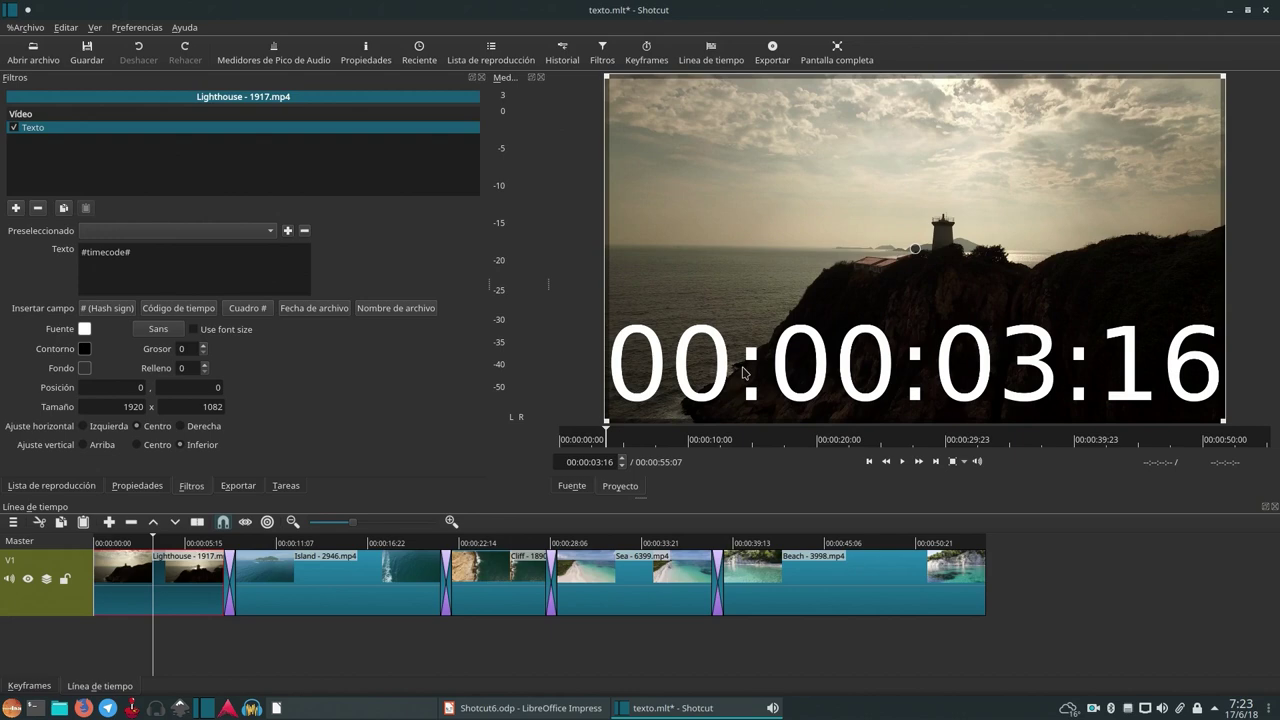
pyautogui.press('Home')
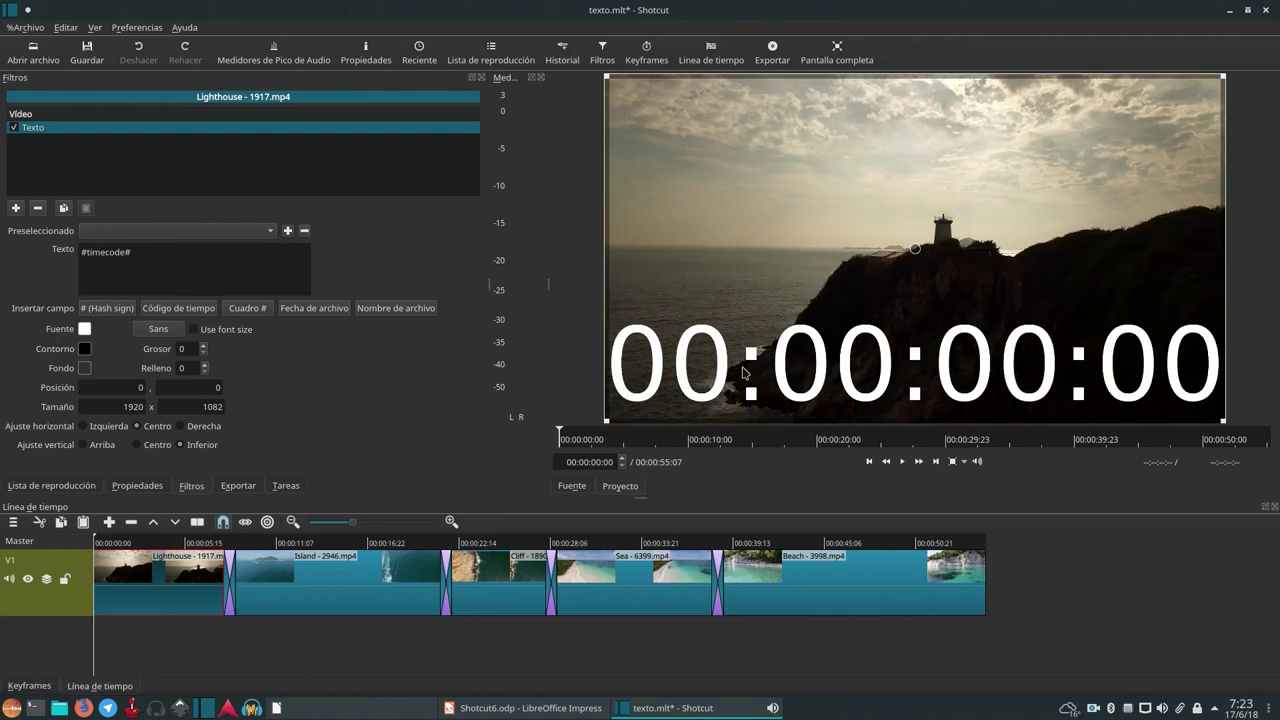
pyautogui.press('space')
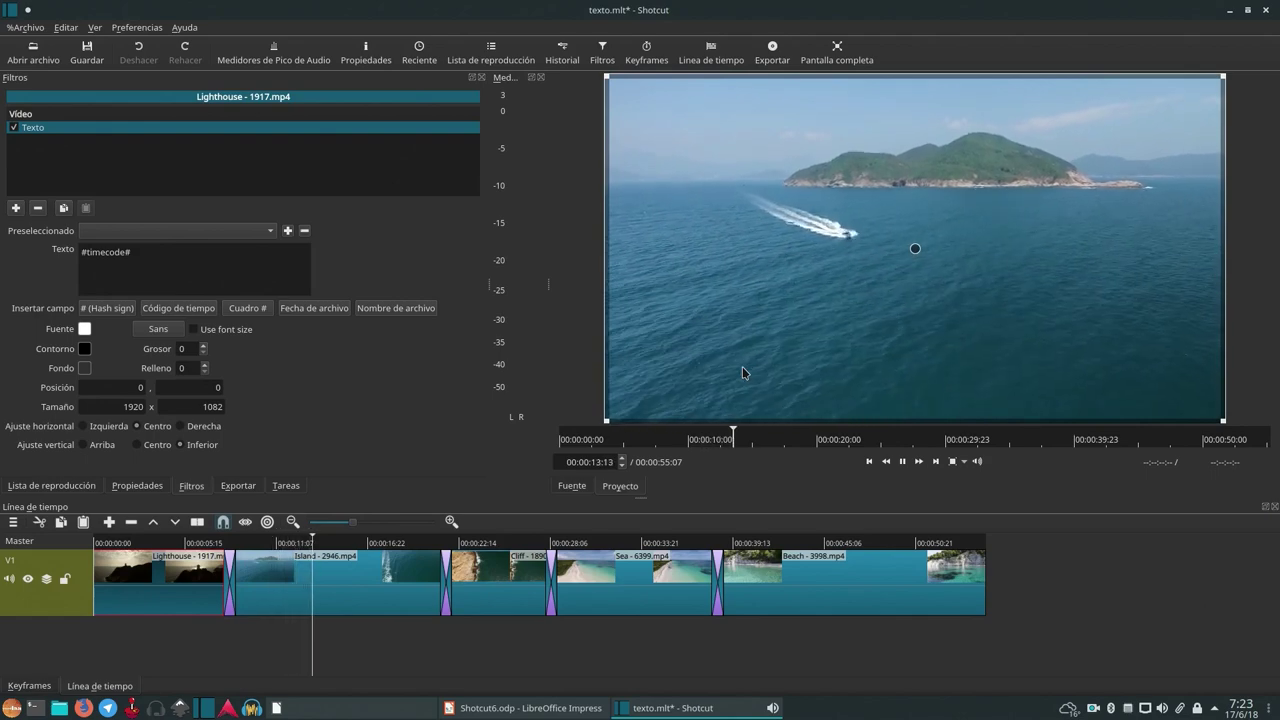
pyautogui.click(167, 547)
pyautogui.press('space')
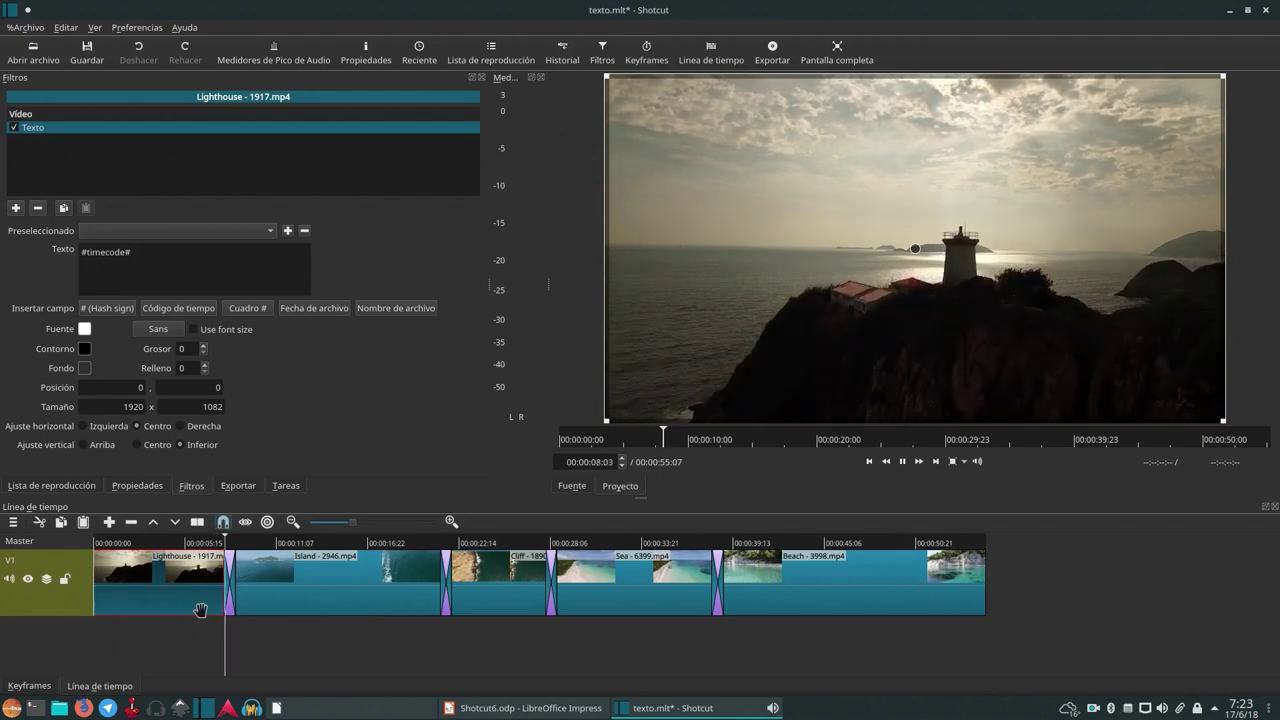
pyautogui.press('space')
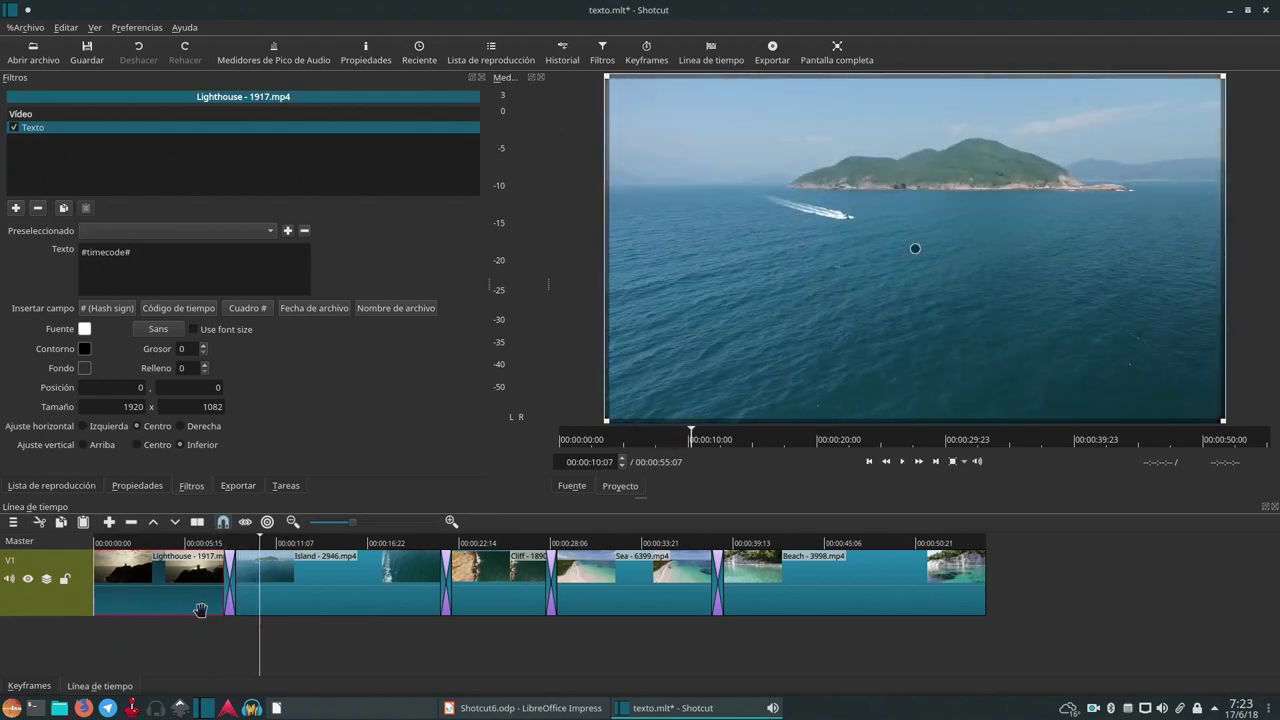
# - Insert the #frame# field before #timecode# in the overlay text and play part of the lighthouse clip
pyautogui.click(177, 543)
pyautogui.click(248, 308)
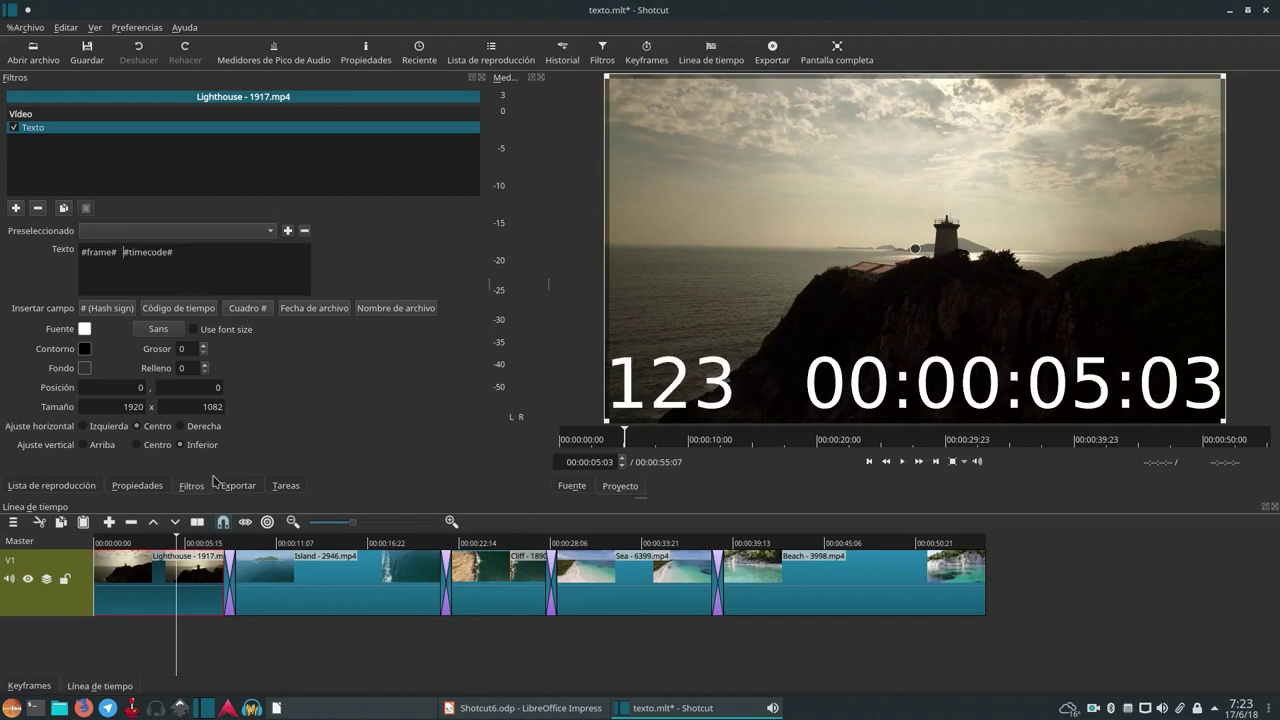
pyautogui.click(172, 541)
pyautogui.press('space')
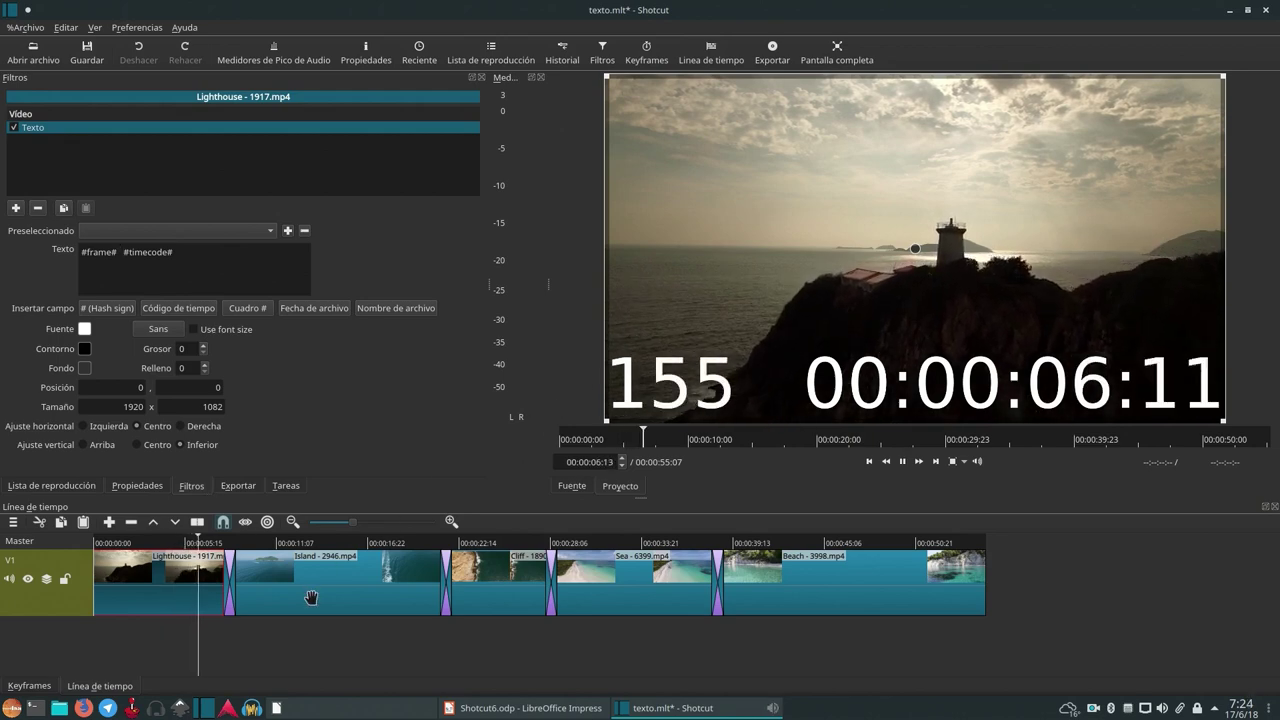
pyautogui.press('space')
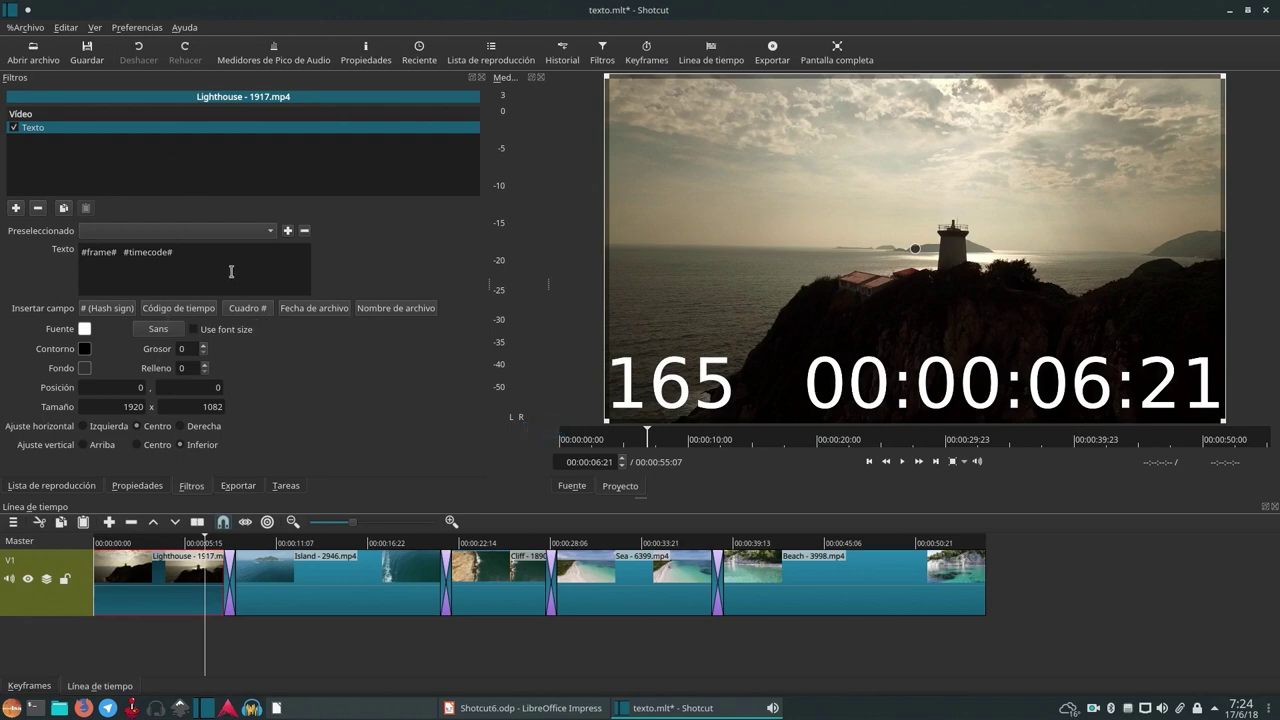
# - Append a second #frame# field and the #localfiledate# field after #timecode# in the overlay text, playing the clip in between
pyautogui.click(248, 314)
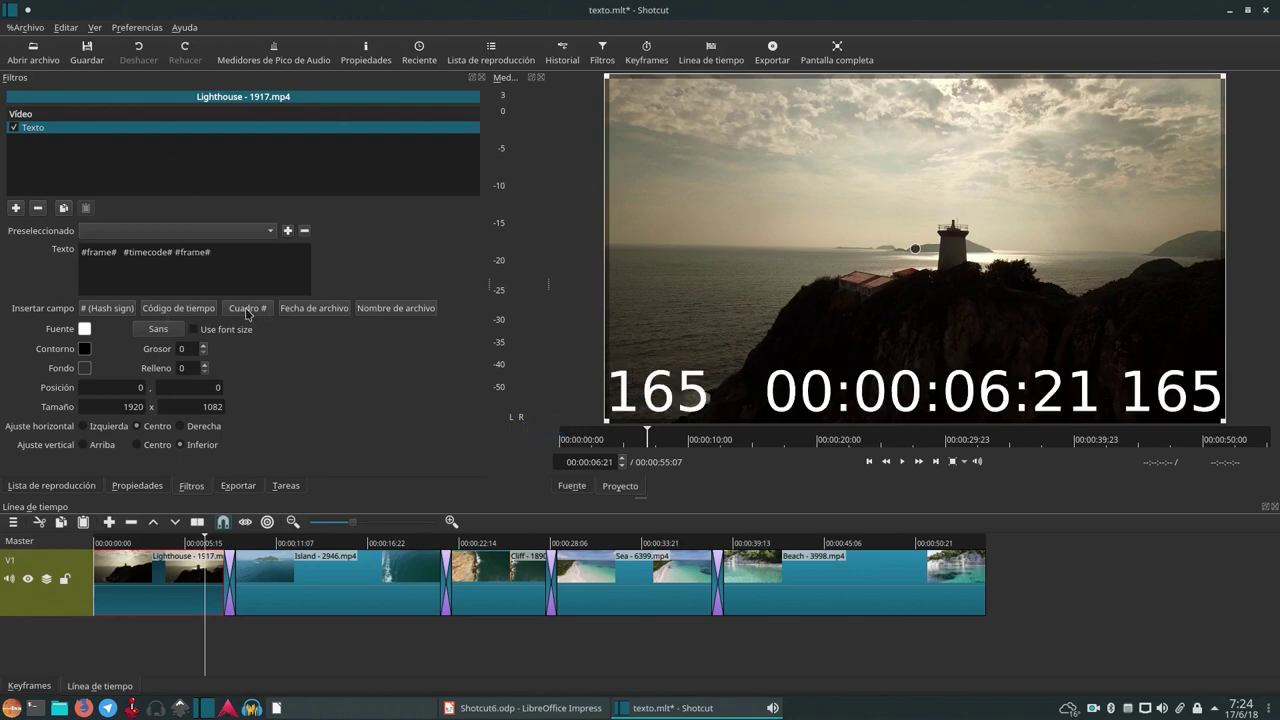
pyautogui.click(116, 540)
pyautogui.press('space')
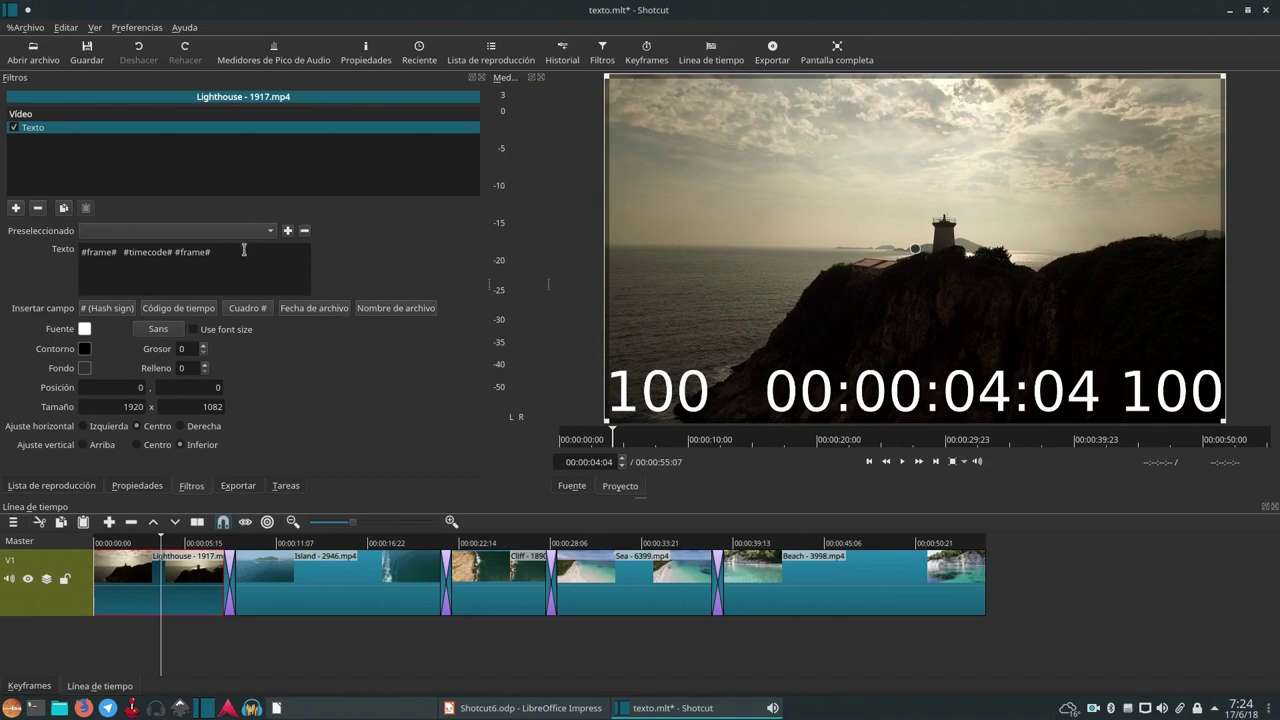
pyautogui.click(310, 308)
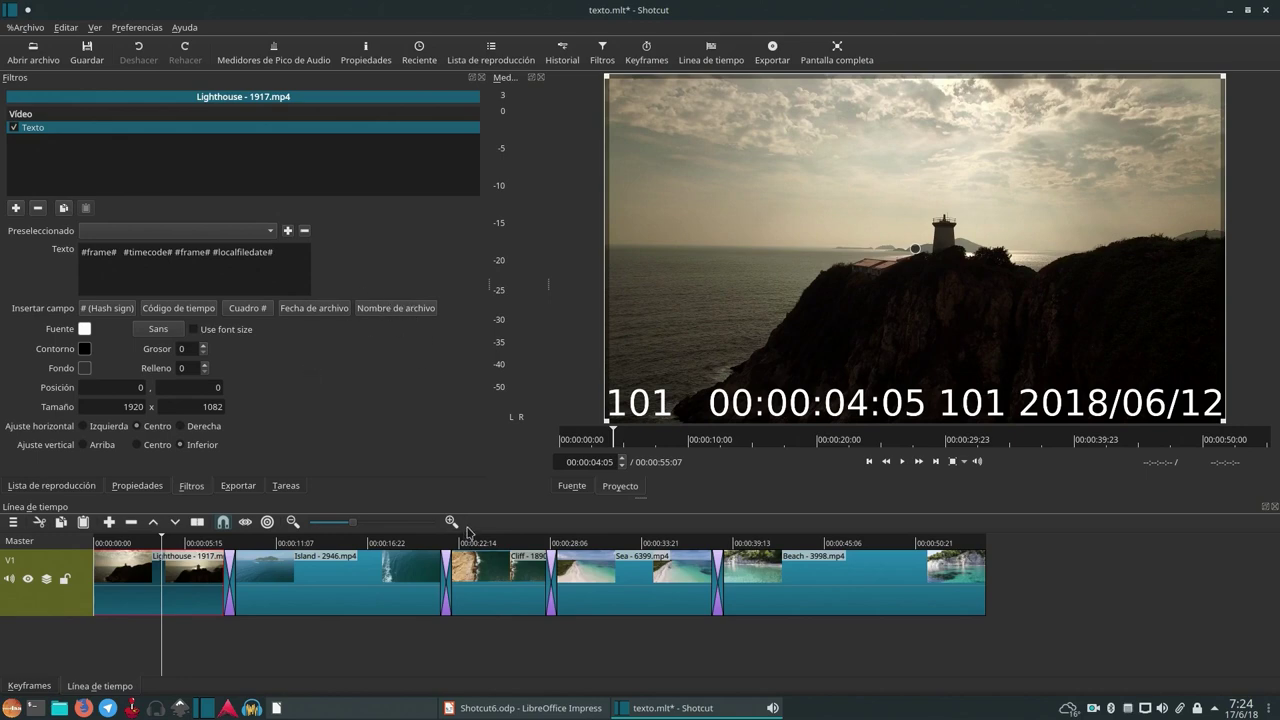
# - Replace the whole overlay text with "UNA ISLA" on the first line and "LINUXERA" on the second
pyautogui.tripleClick(253, 252)
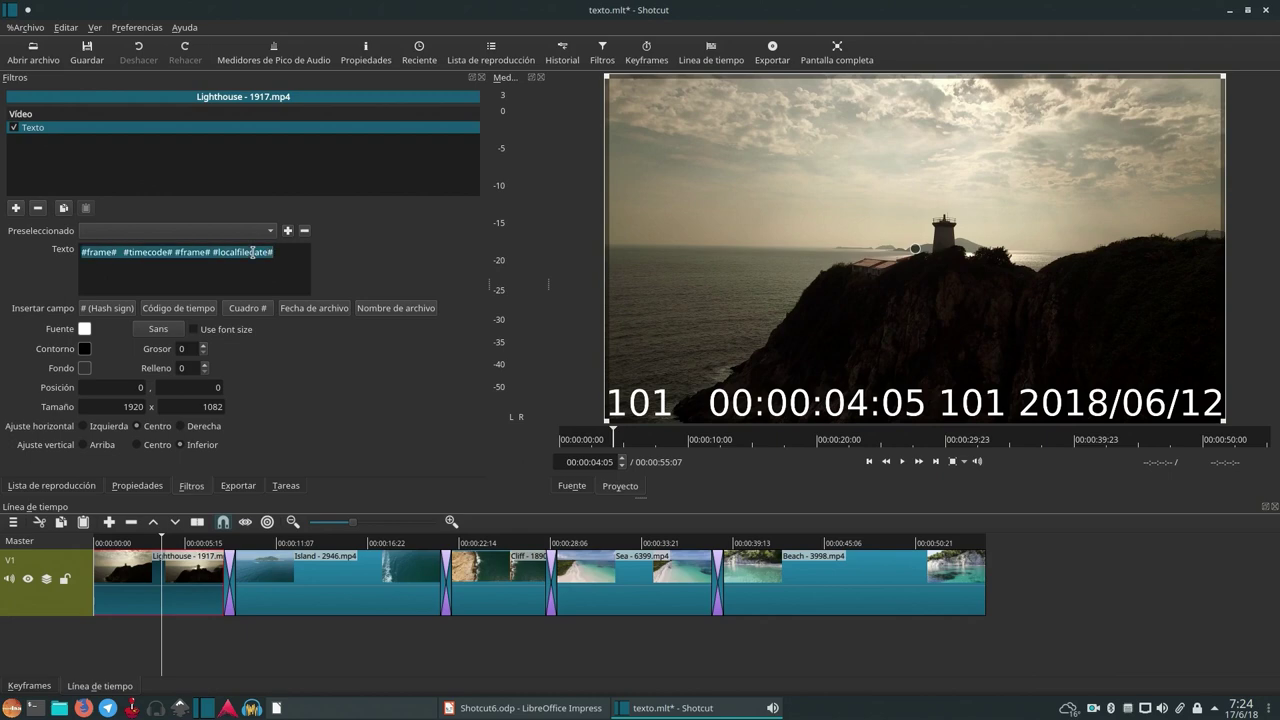
pyautogui.press('Delete')
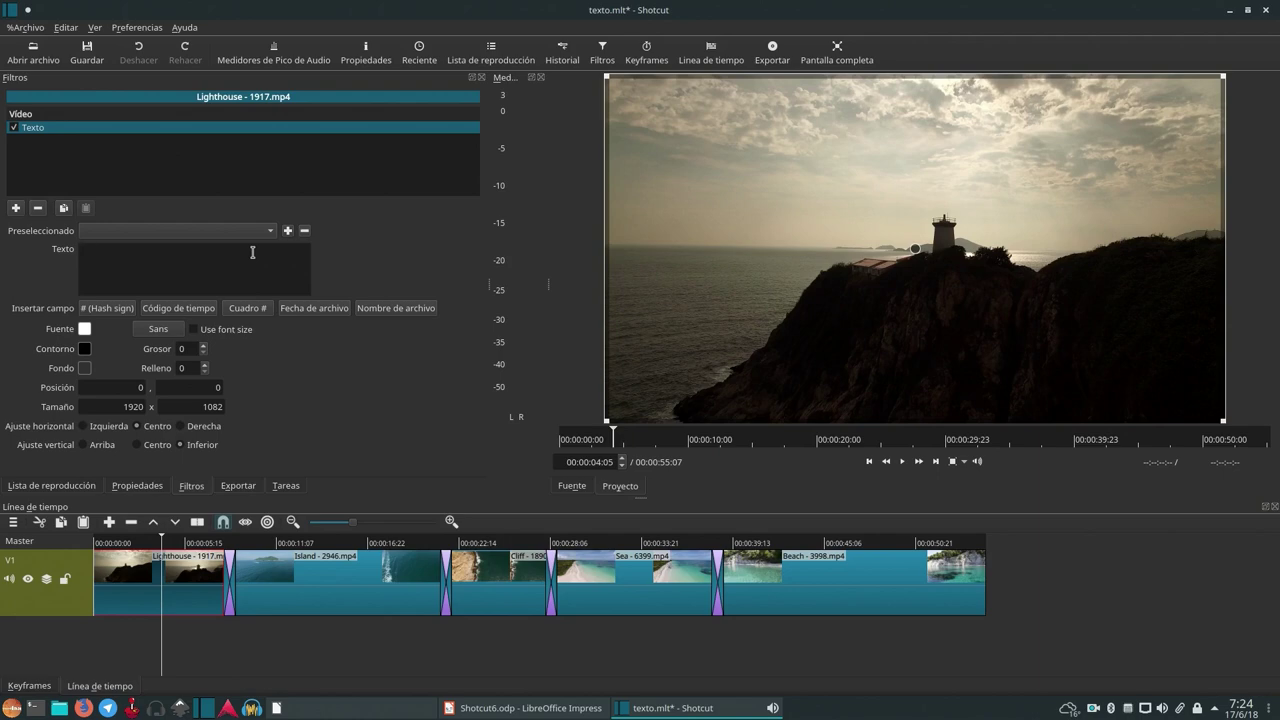
pyautogui.write('UNA ')
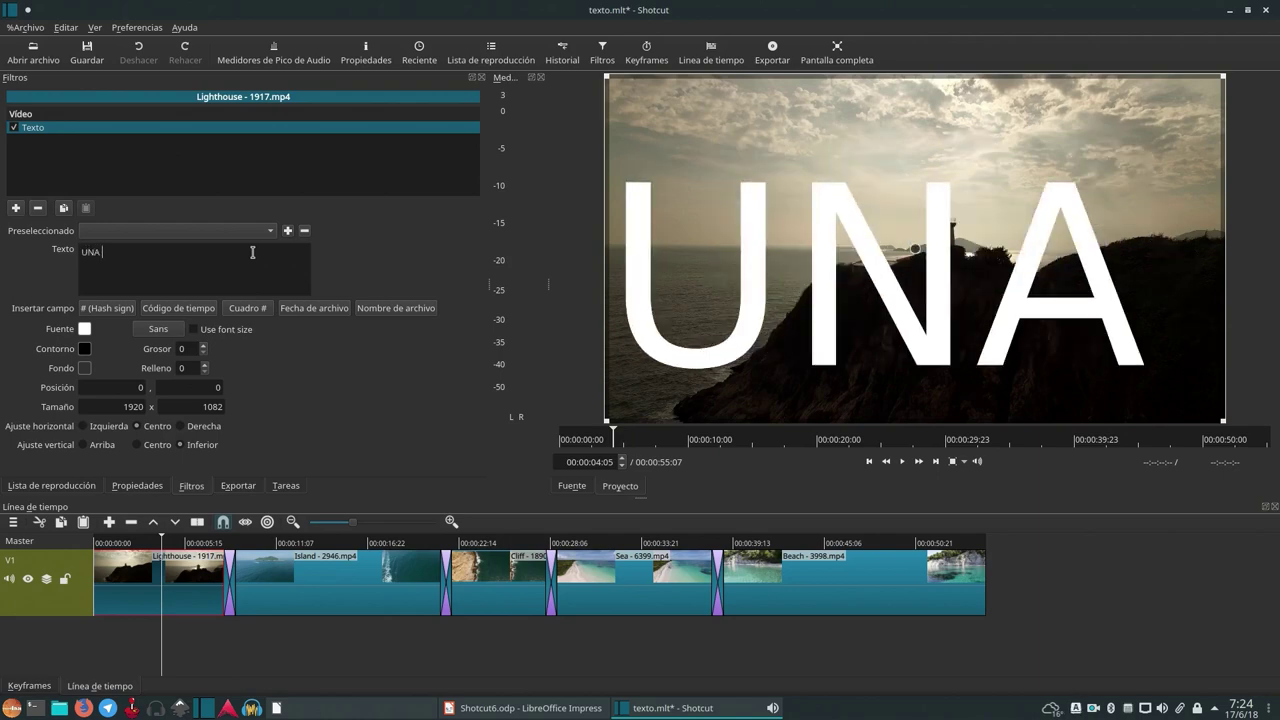
pyautogui.write('ISLA ')
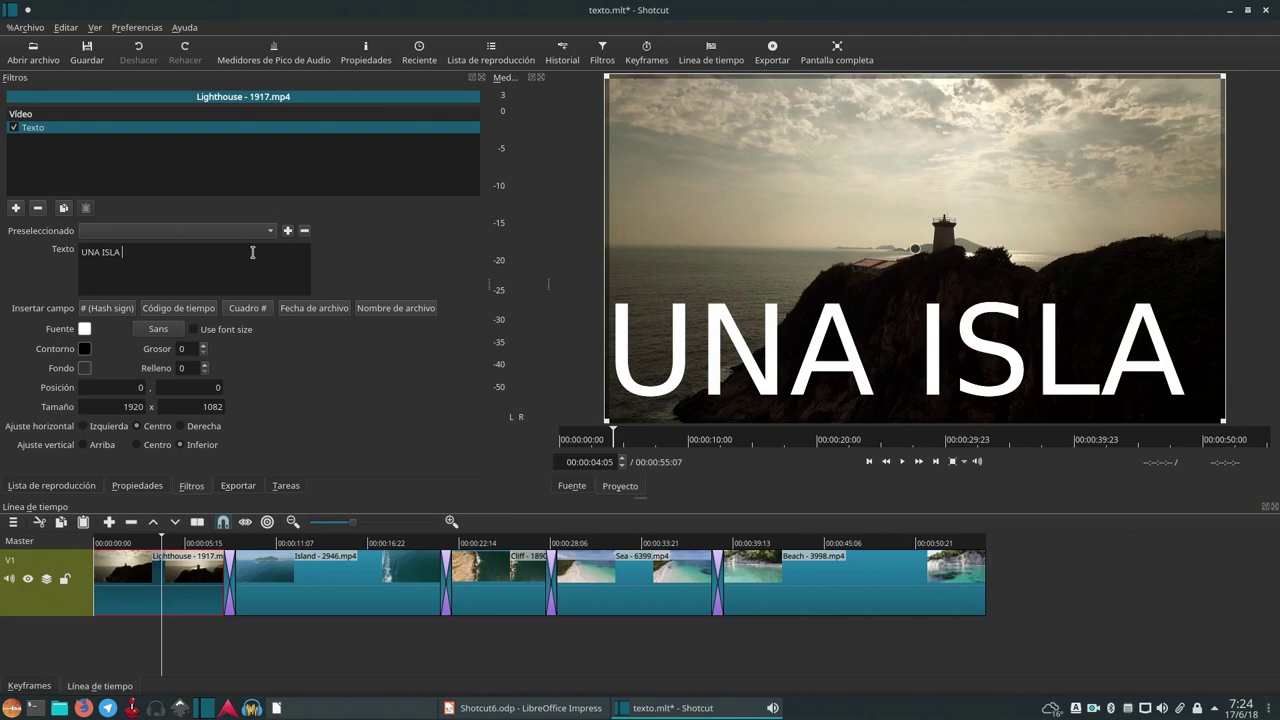
pyautogui.write('LINUXERA')
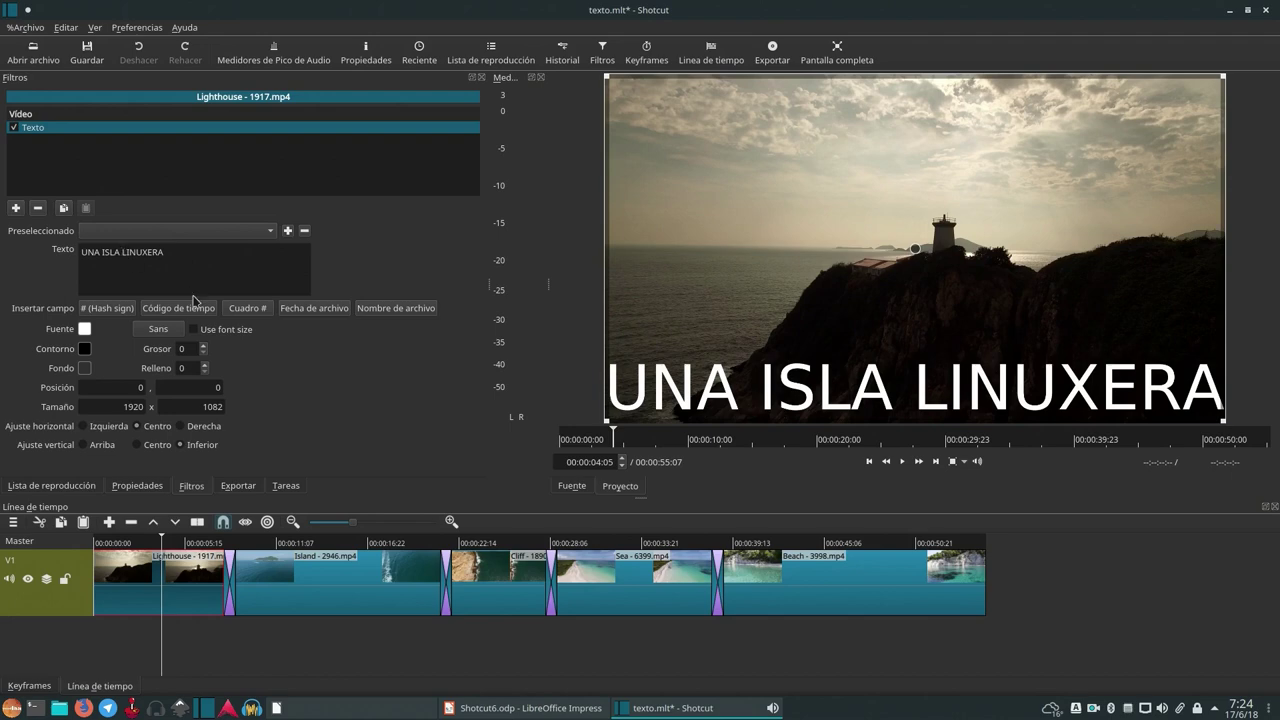
pyautogui.press('Return')
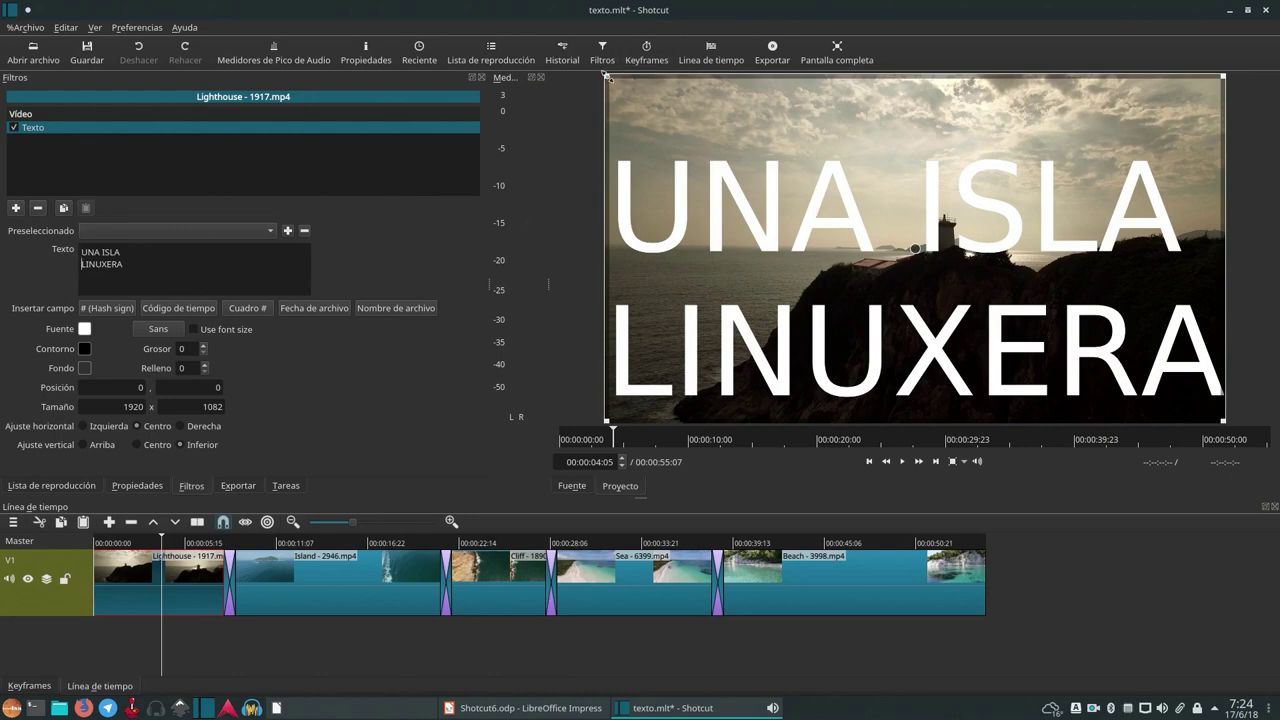
# - Shrink the title box to about 932 x 418, move it to about 8, 123 over the sky, and preview the clip's opening
pyautogui.moveTo(605, 75); pyautogui.dragTo(959, 312)
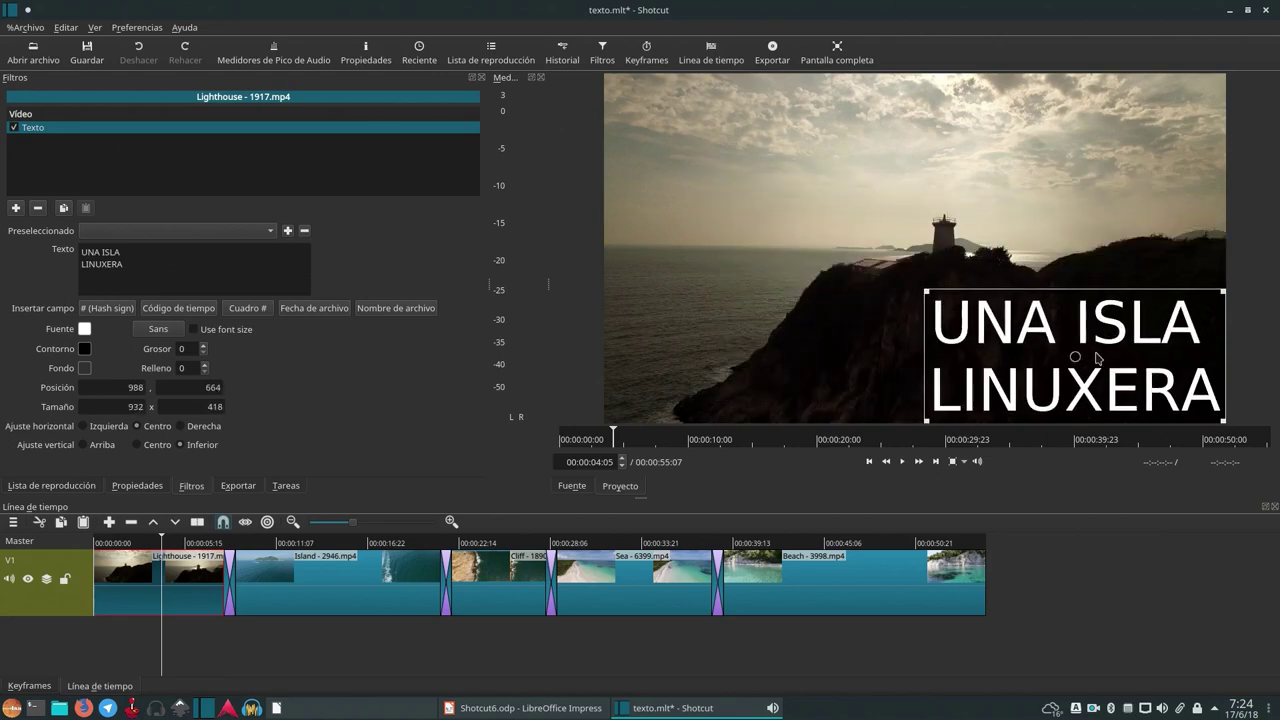
pyautogui.moveTo(1077, 355); pyautogui.dragTo(754, 180)
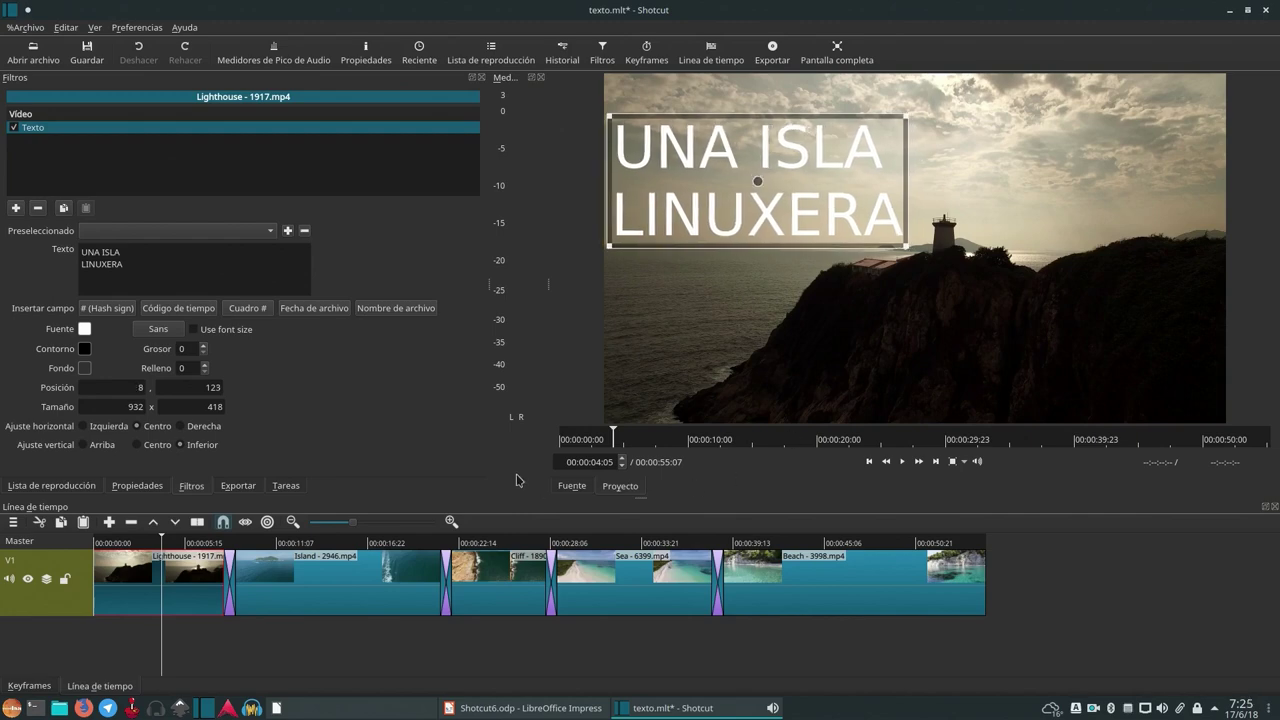
pyautogui.click(103, 546)
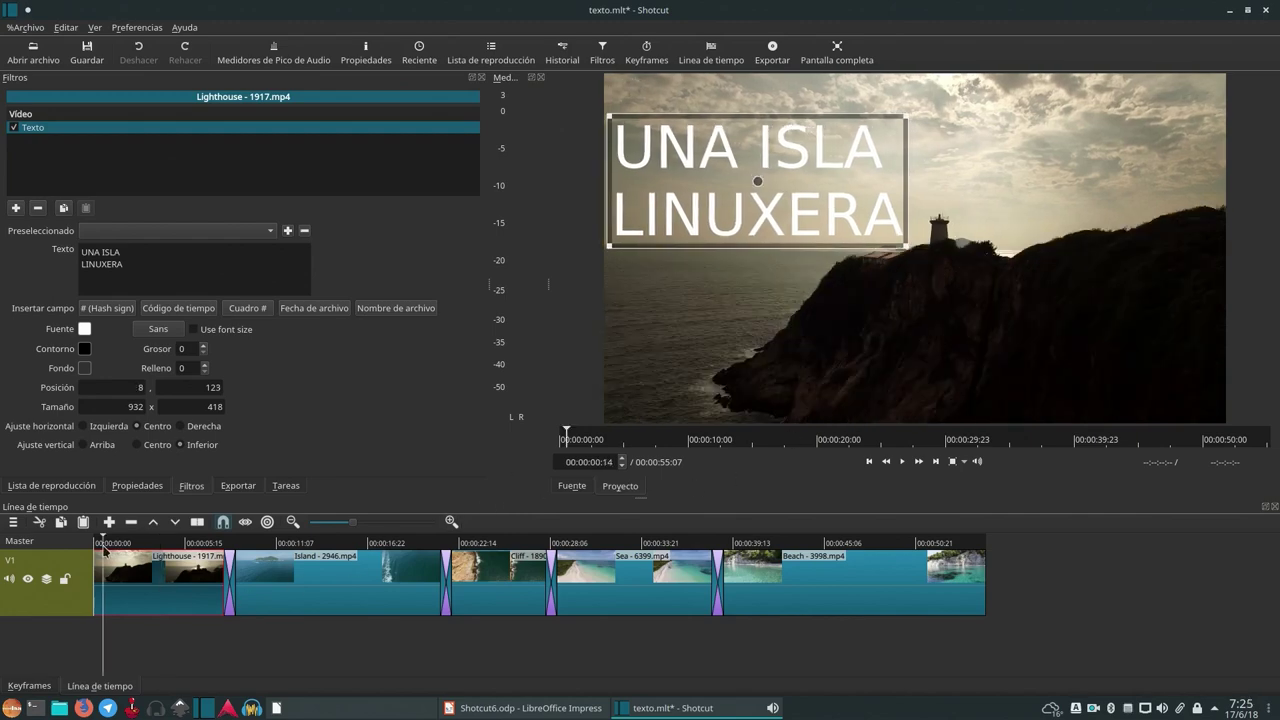
pyautogui.press('space')
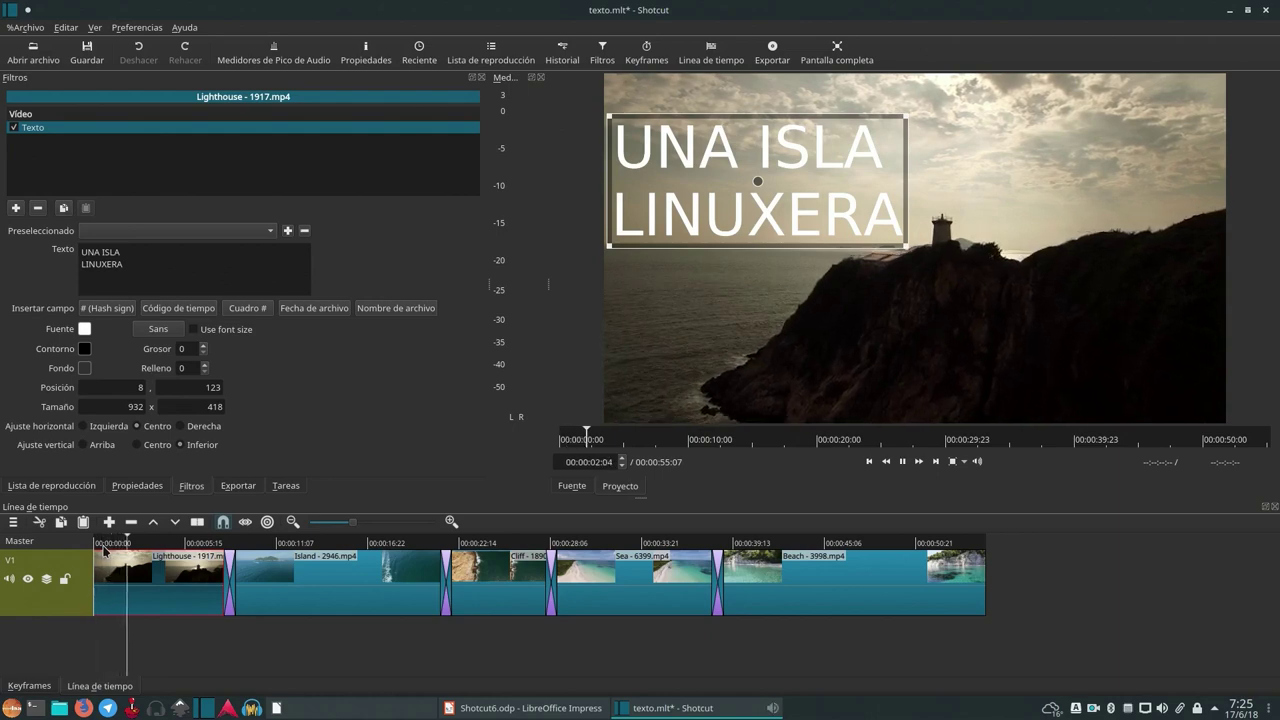
pyautogui.press('space')
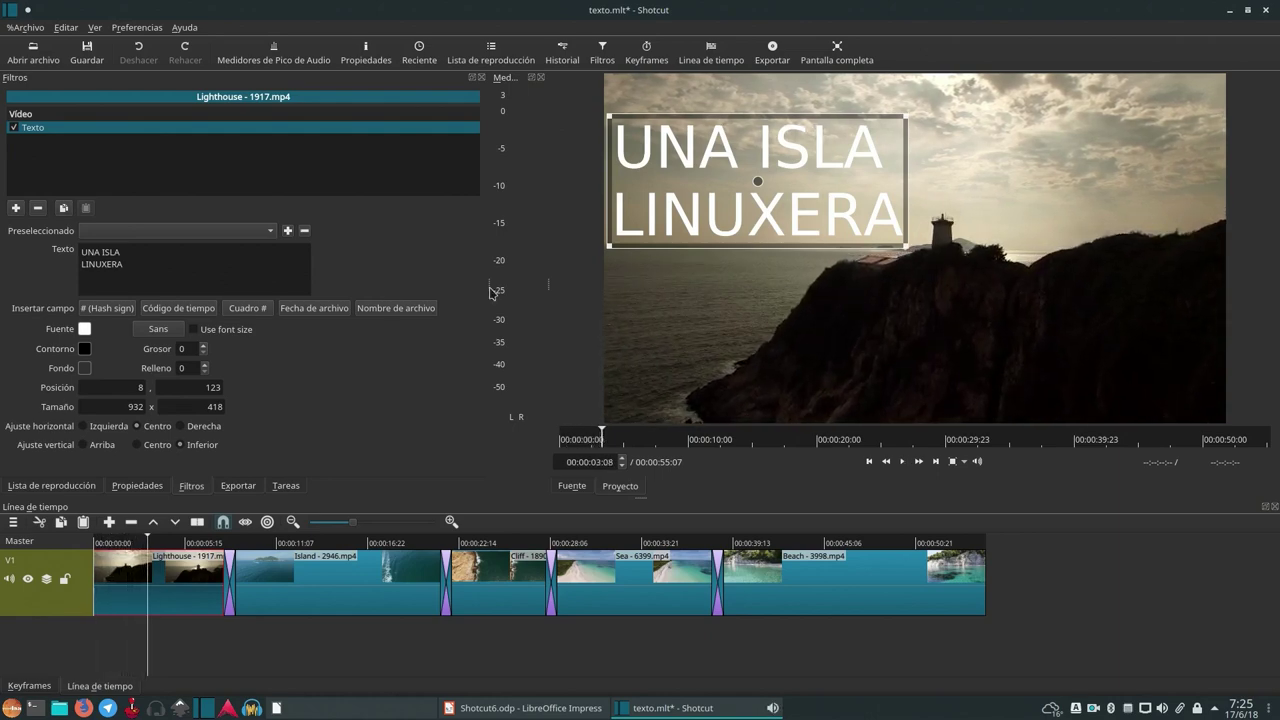
# - Change the title's font to Bebas Neue in Regular style
pyautogui.click(180, 331)
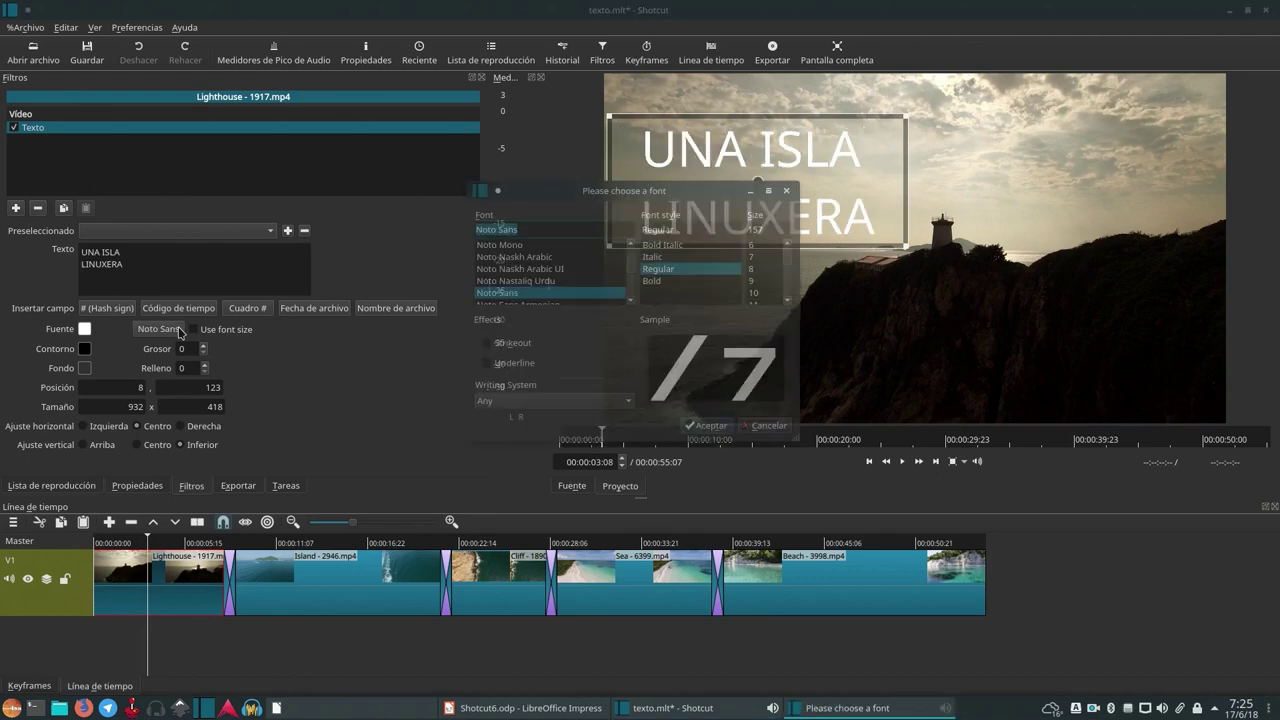
pyautogui.scroll(5, 534, 257)
pyautogui.scroll(5, 534, 257)
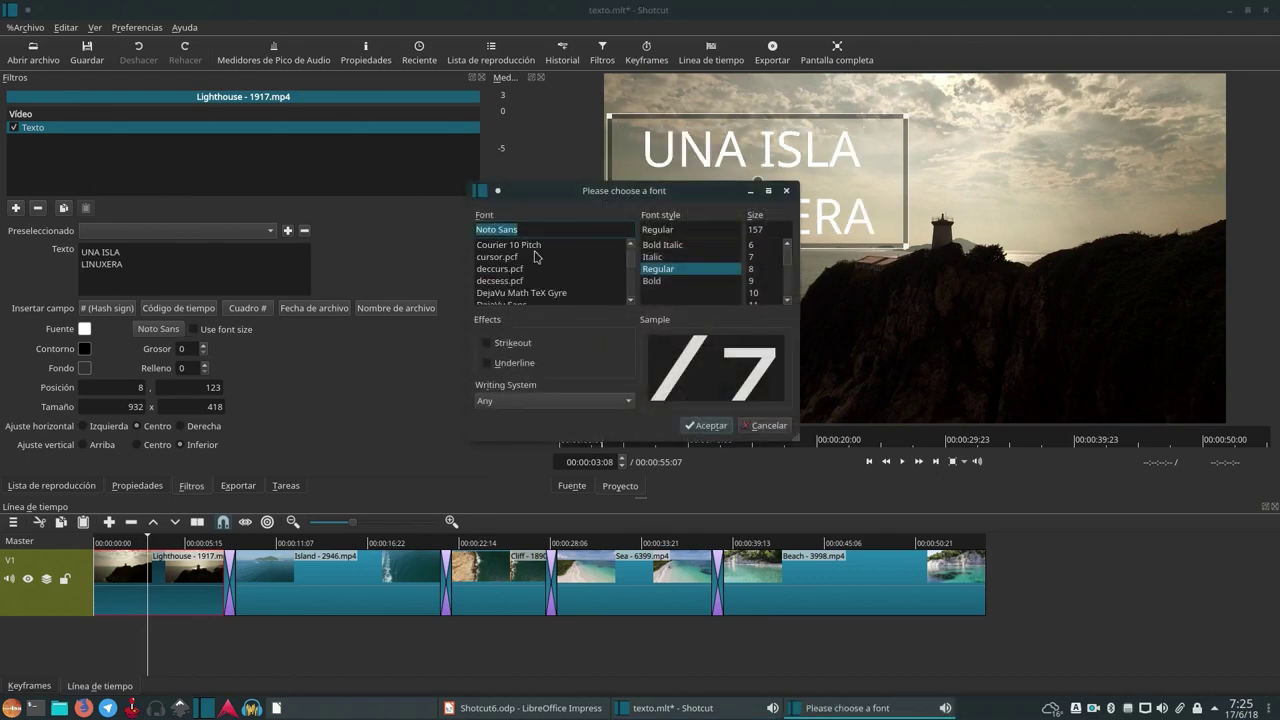
pyautogui.click(512, 268)
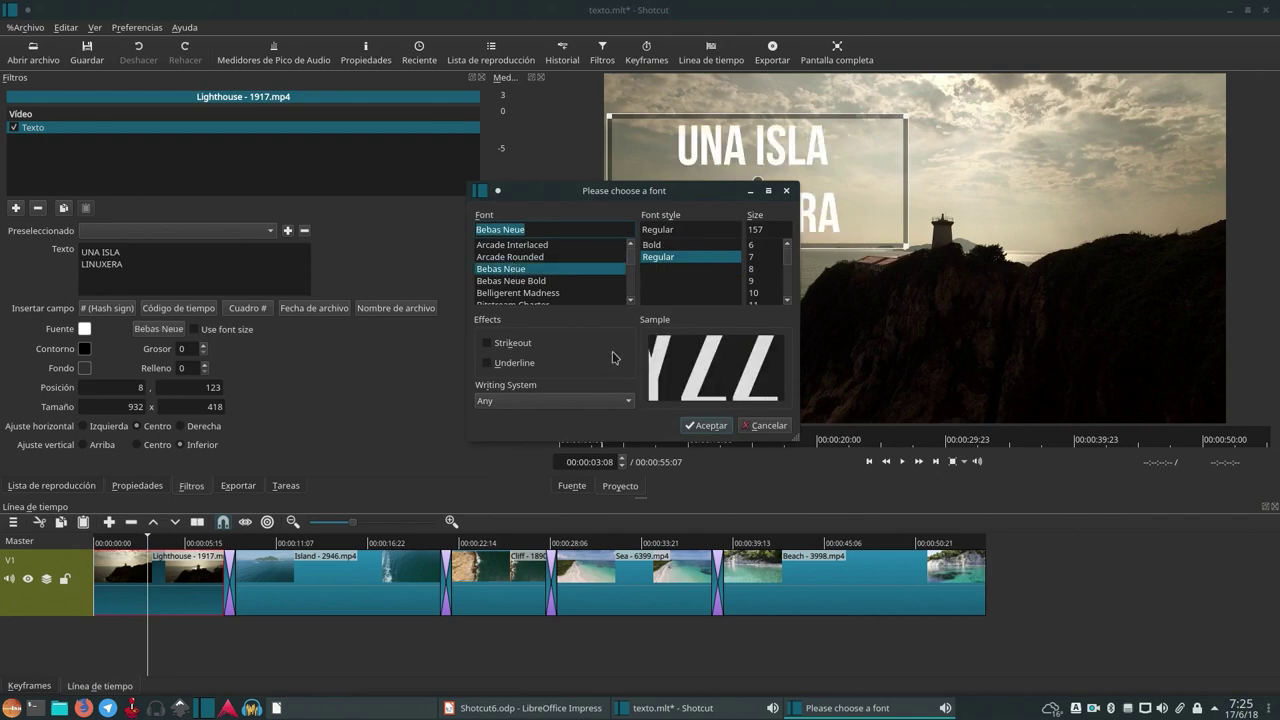
pyautogui.click(709, 425)
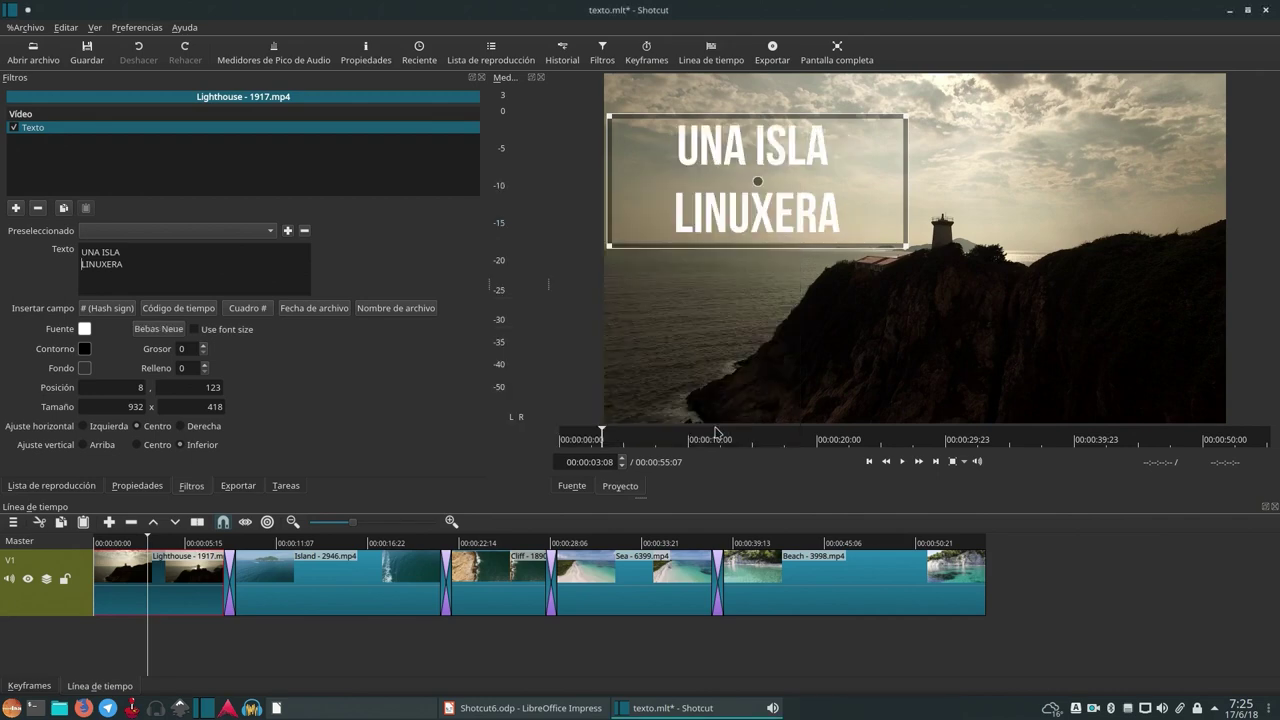
# - Resize the title box to about 796 x 475 and move it to about 25, 101 over the sky
pyautogui.moveTo(903, 244); pyautogui.dragTo(863, 266)
pyautogui.moveTo(735, 188)
pyautogui.mouseDown()
pyautogui.moveTo(1099, 343)
pyautogui.moveTo(714, 183)
pyautogui.moveTo(741, 183)
pyautogui.mouseUp()
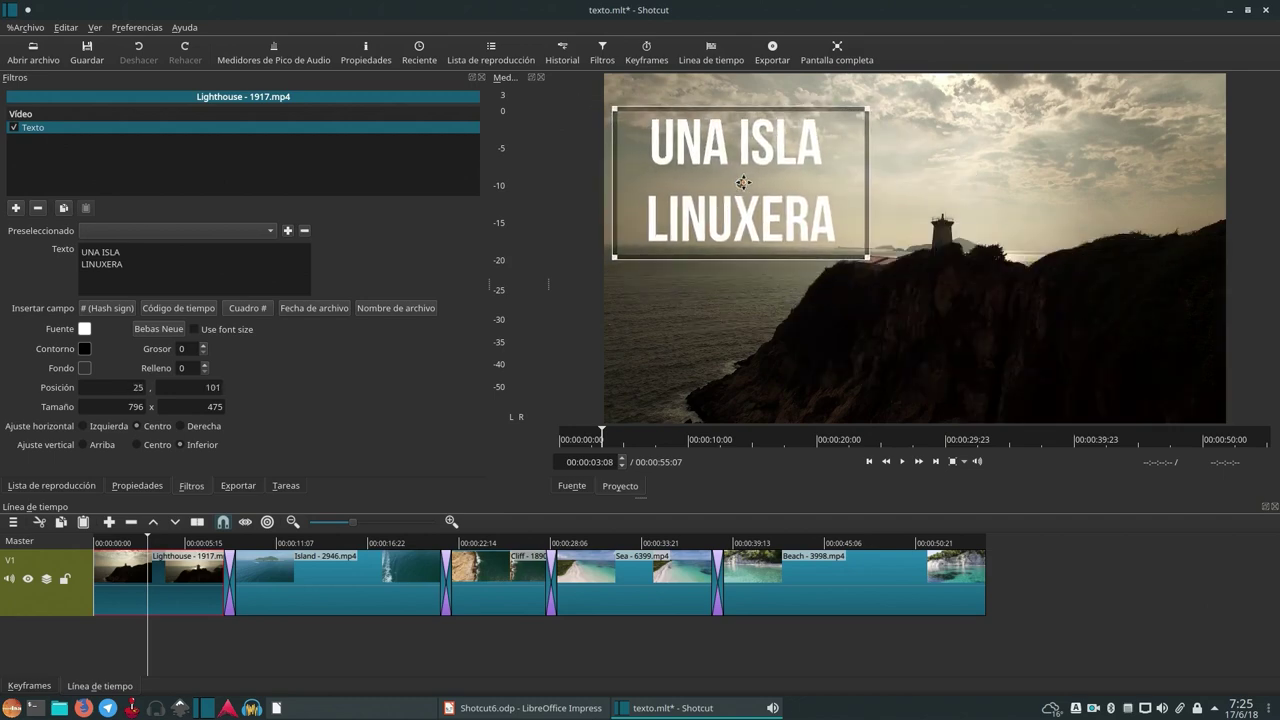
# - Try green #55aa00 as the title's font colour, and set it back to white #ffffff
pyautogui.click(85, 330)
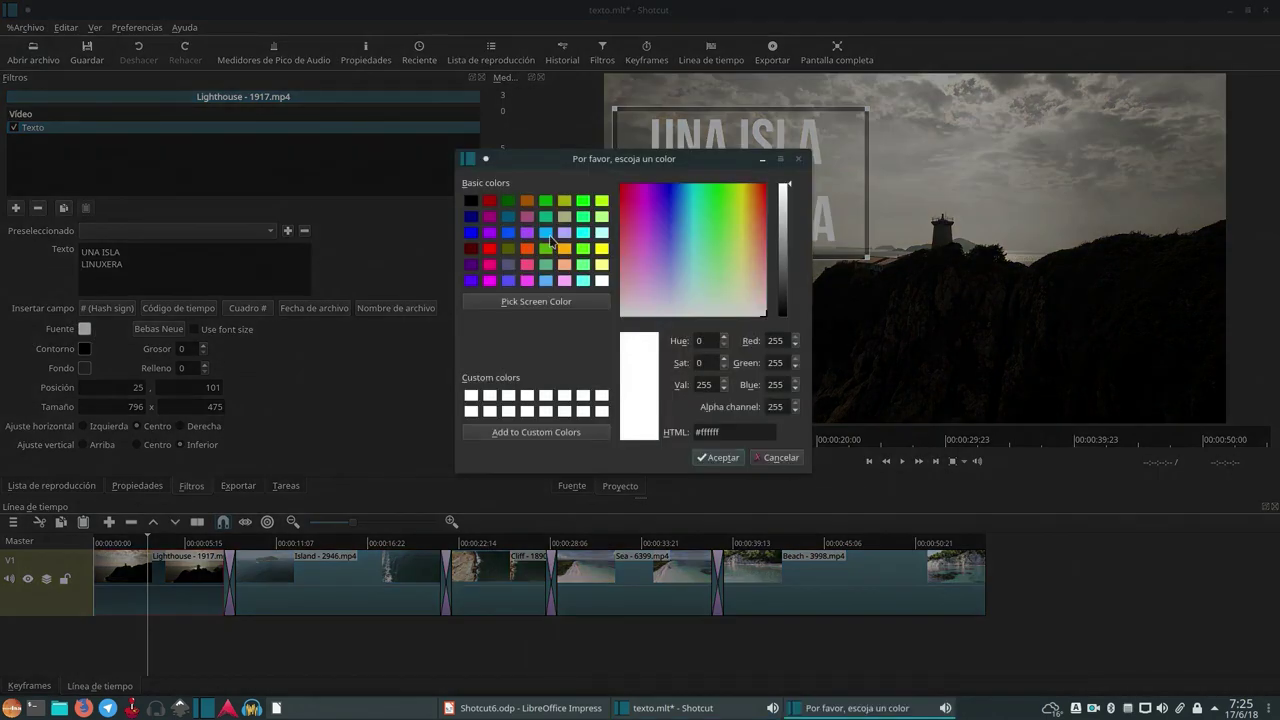
pyautogui.click(545, 250)
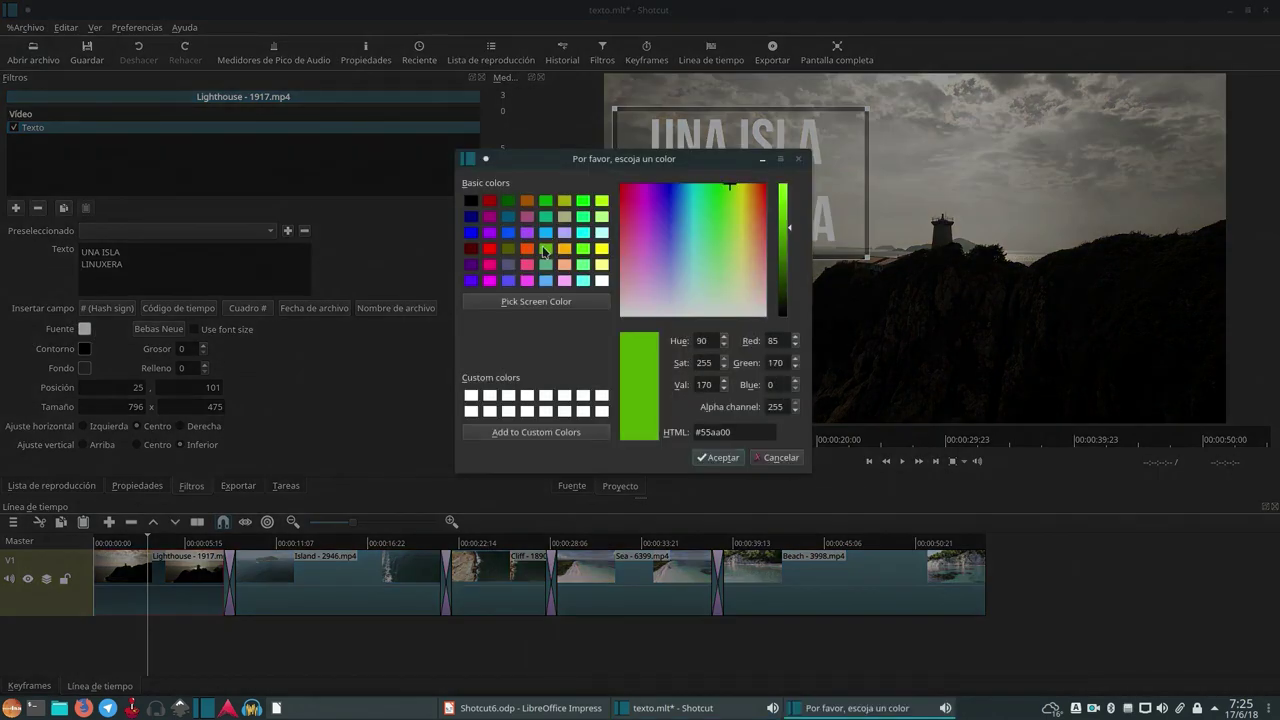
pyautogui.click(718, 458)
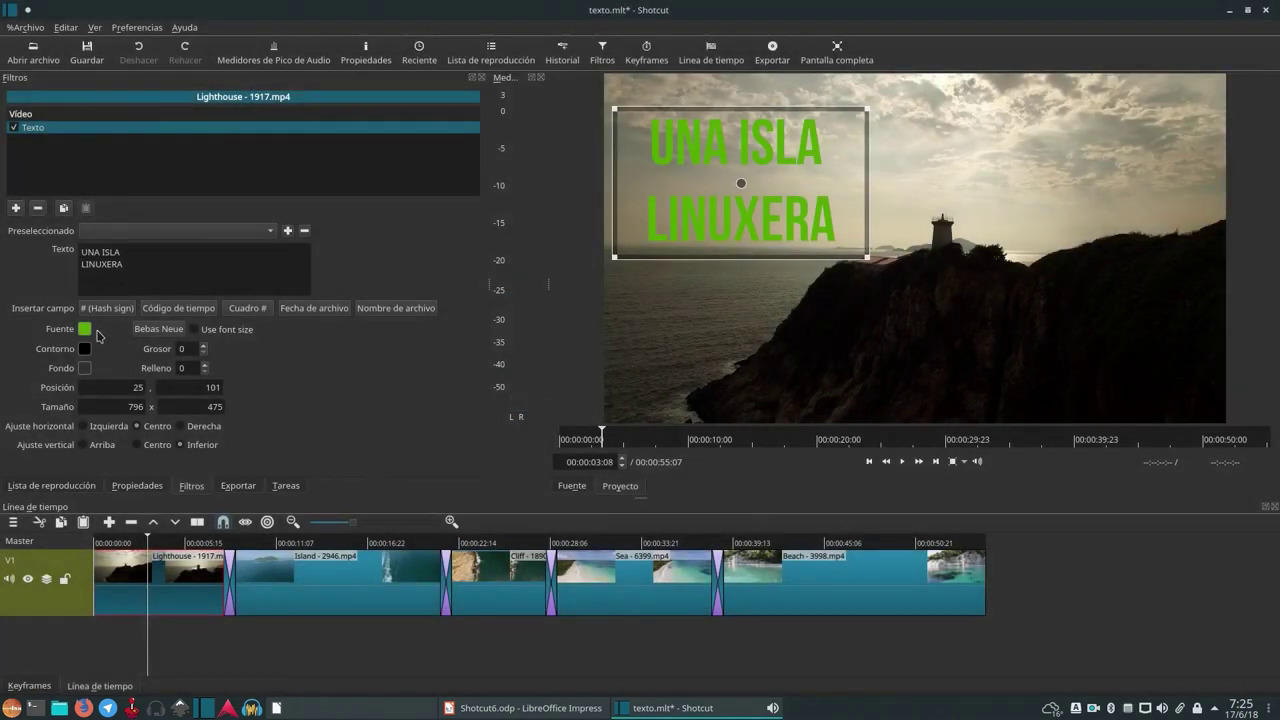
pyautogui.click(85, 330)
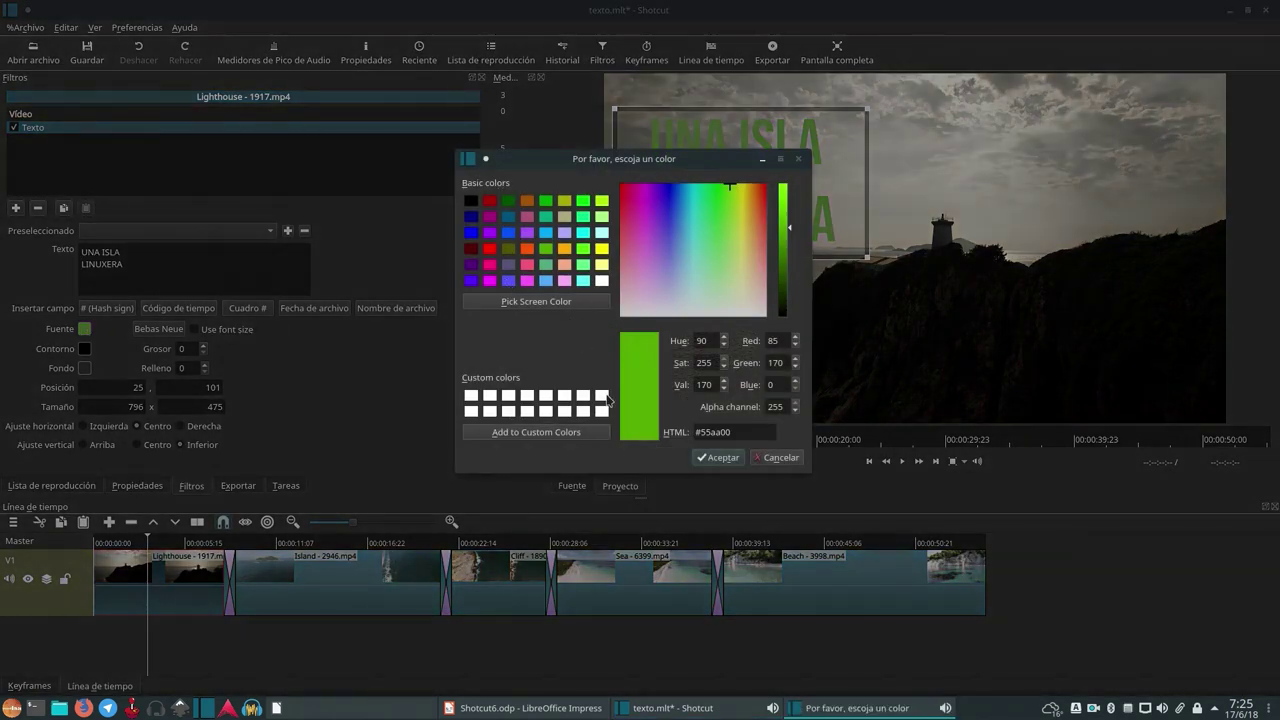
pyautogui.click(602, 282)
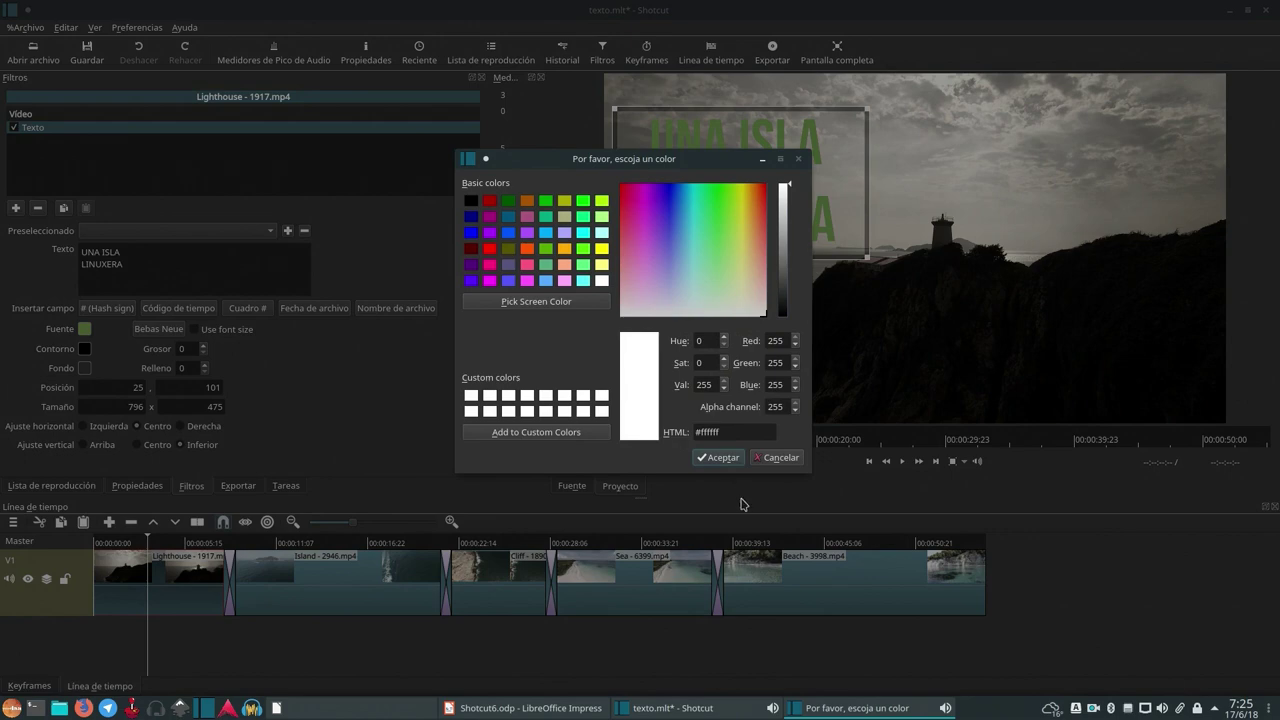
pyautogui.click(725, 460)
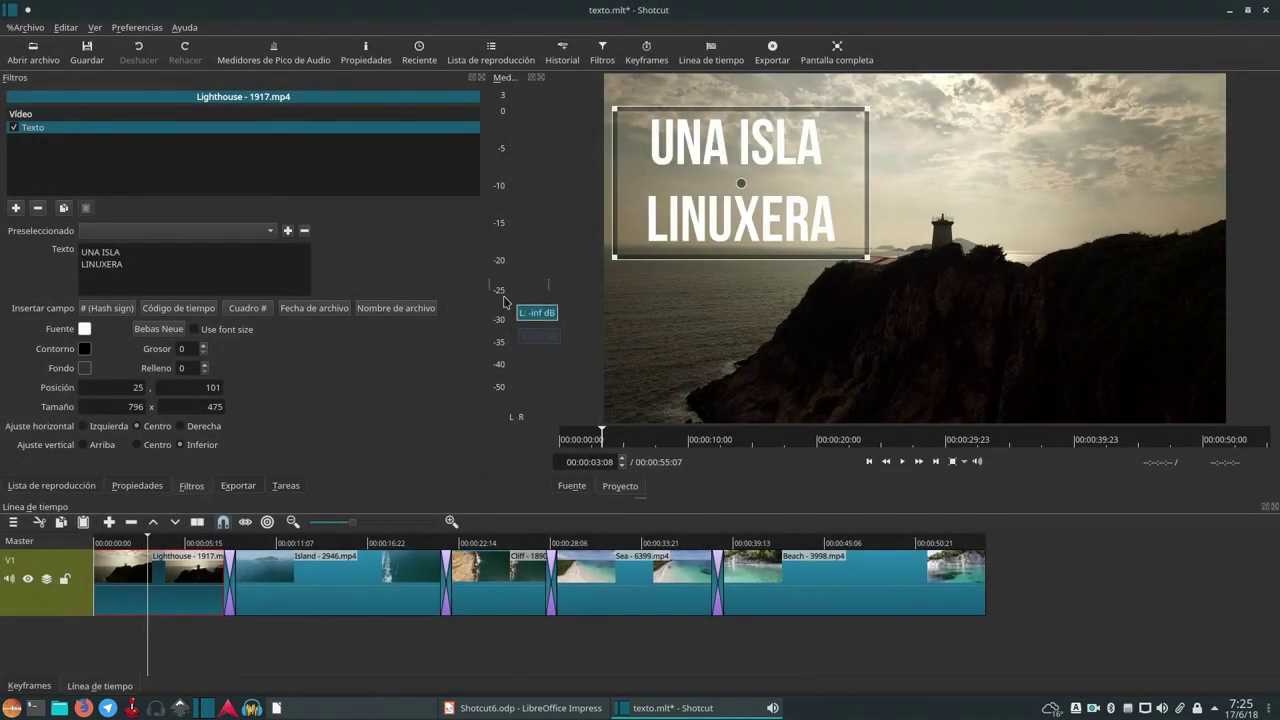
# - Adjust the title box to about 807 x 463 at 14, 101 and set the black outline's thickness to 4
pyautogui.moveTo(617, 260); pyautogui.dragTo(615, 255)
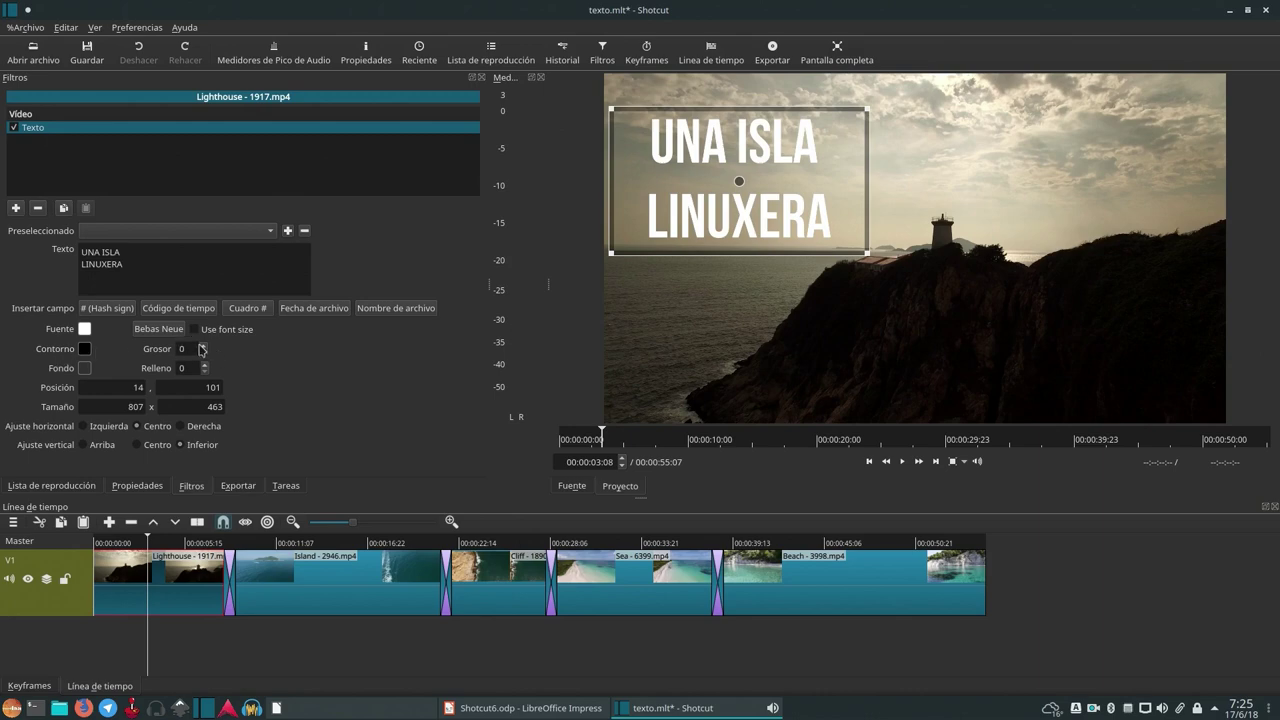
pyautogui.scroll(8, 203, 349)
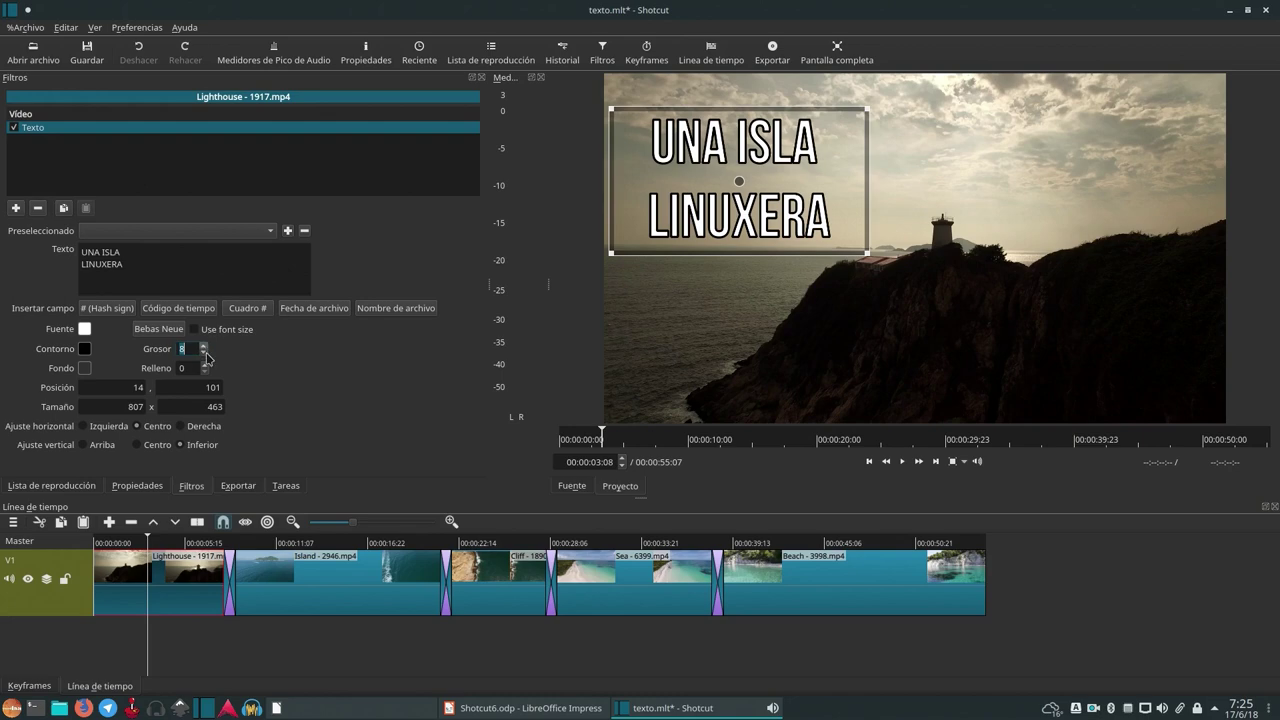
pyautogui.scroll(-4, 204, 356)
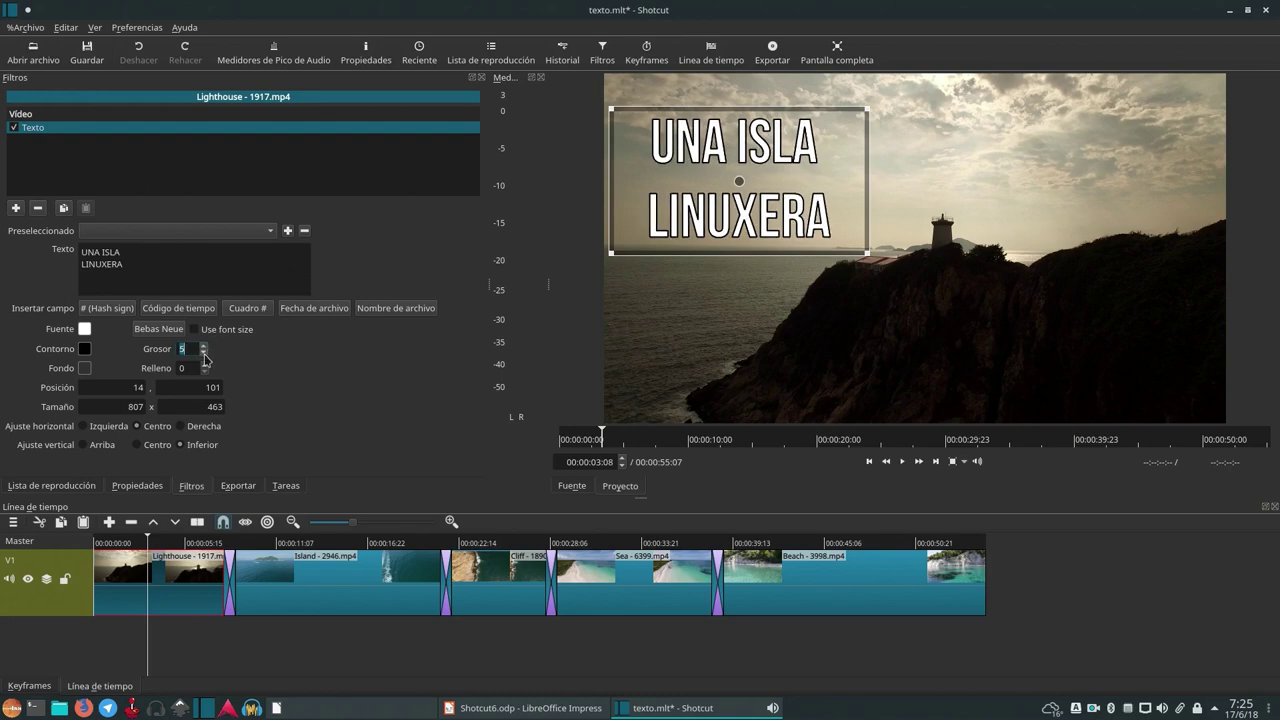
pyautogui.scroll(-1, 205, 358)
pyautogui.scroll(1, 200, 352)
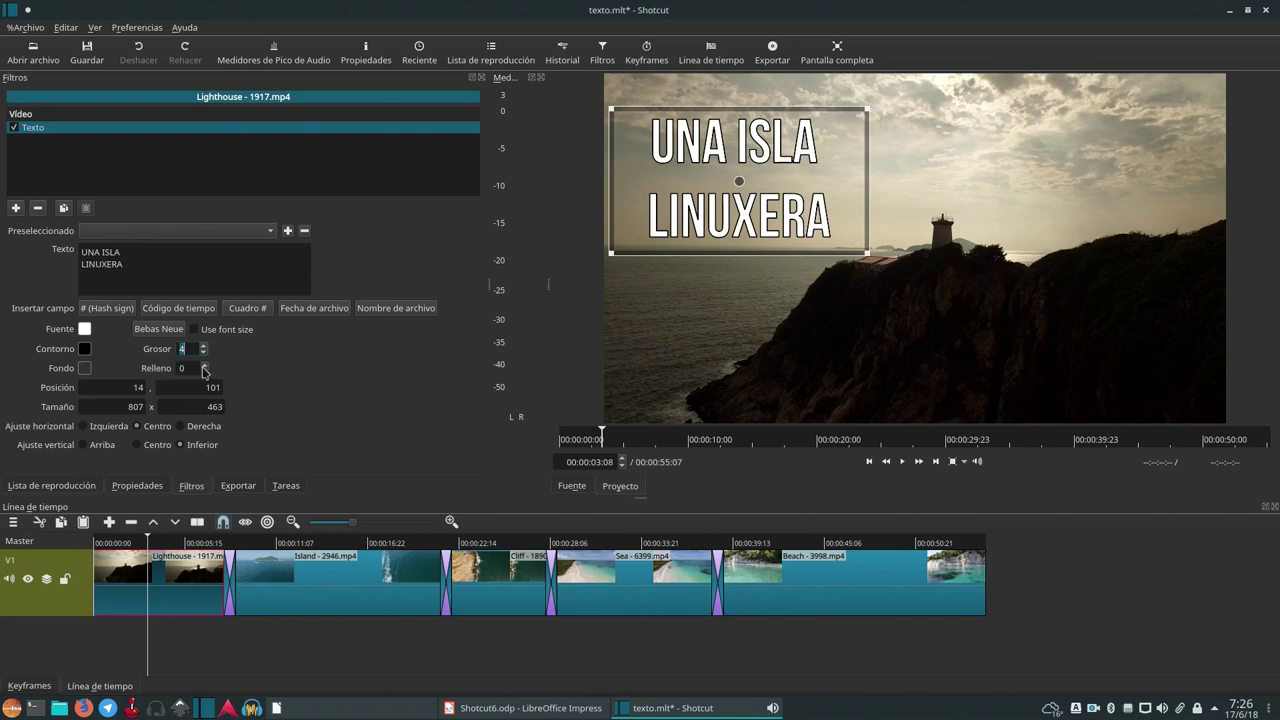
# - Try a padding of 10 around the title text and return it to 0
pyautogui.scroll(2, 205, 369)
pyautogui.scroll(8, 205, 369)
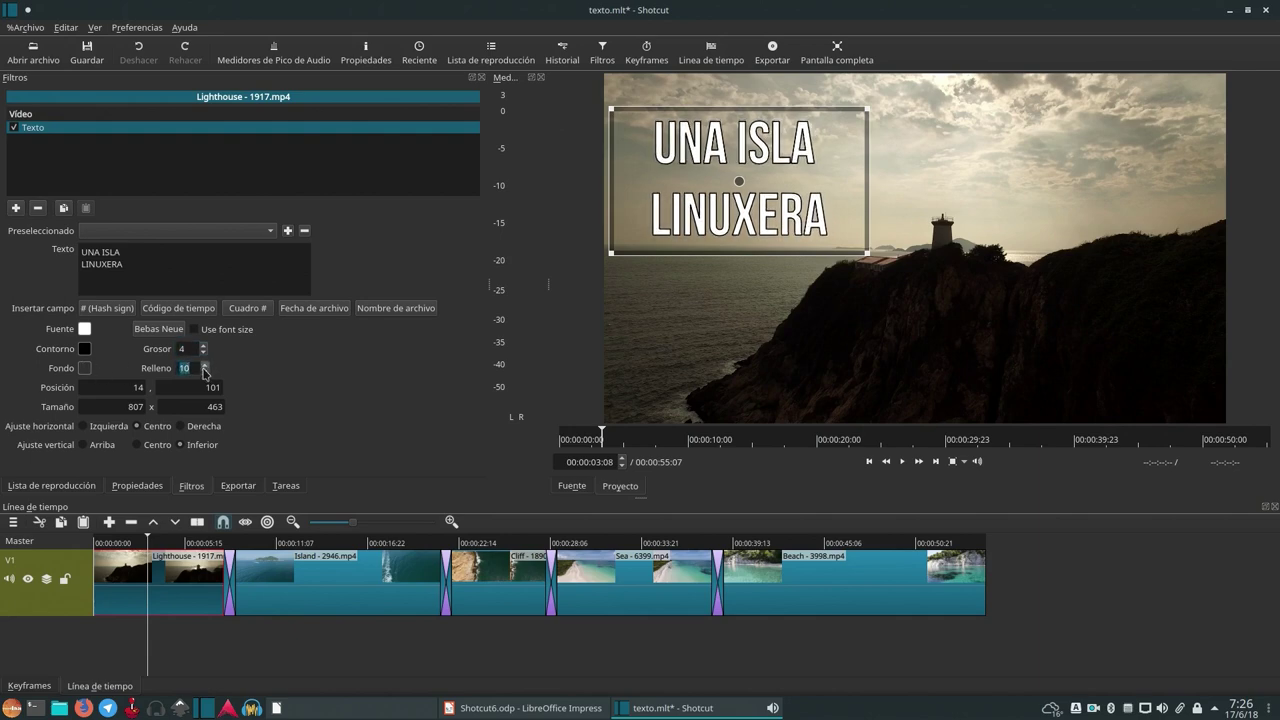
pyautogui.scroll(-4, 206, 372)
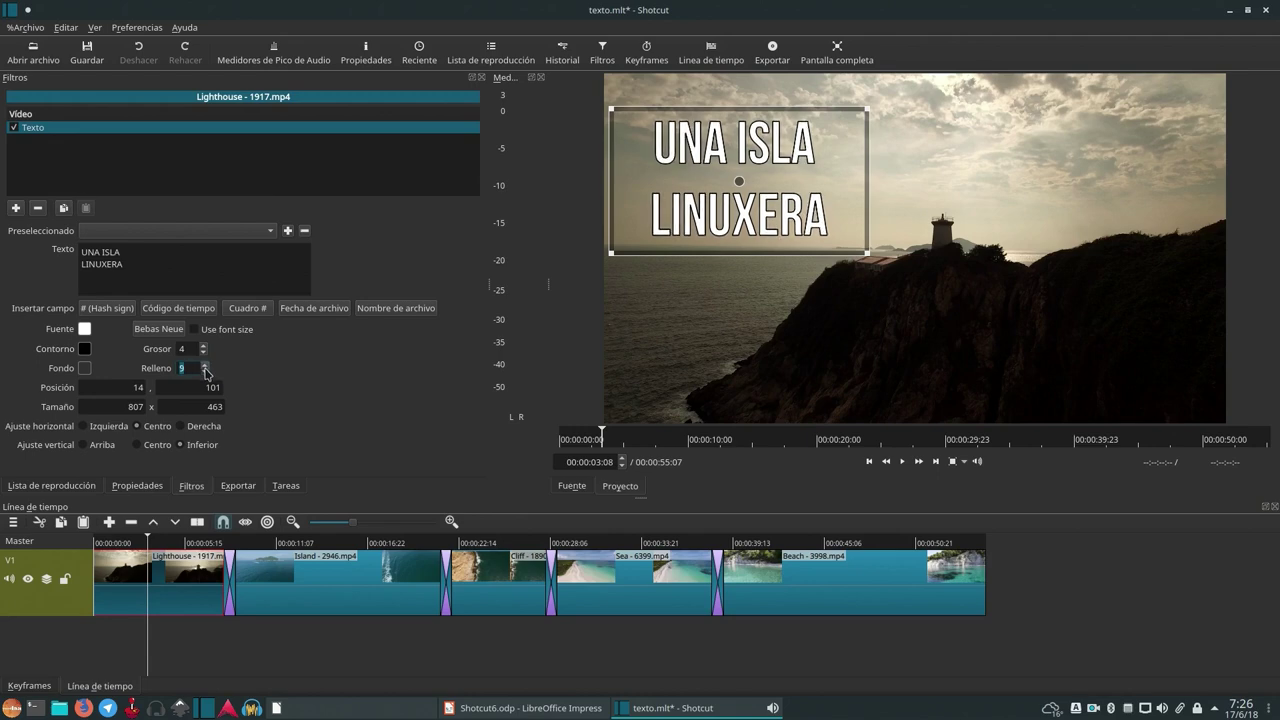
pyautogui.scroll(-6, 206, 372)
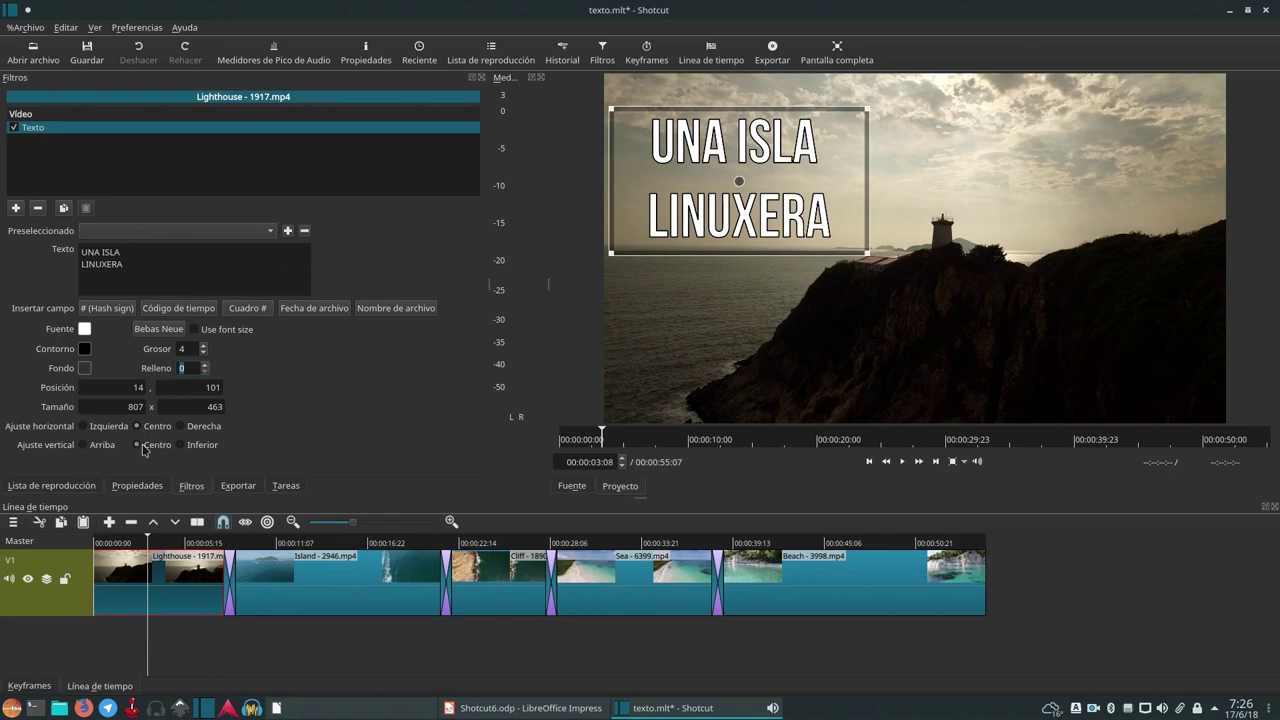
# - Try the title's other horizontal and vertical alignments, and settle on Centro for both
pyautogui.click(83, 426)
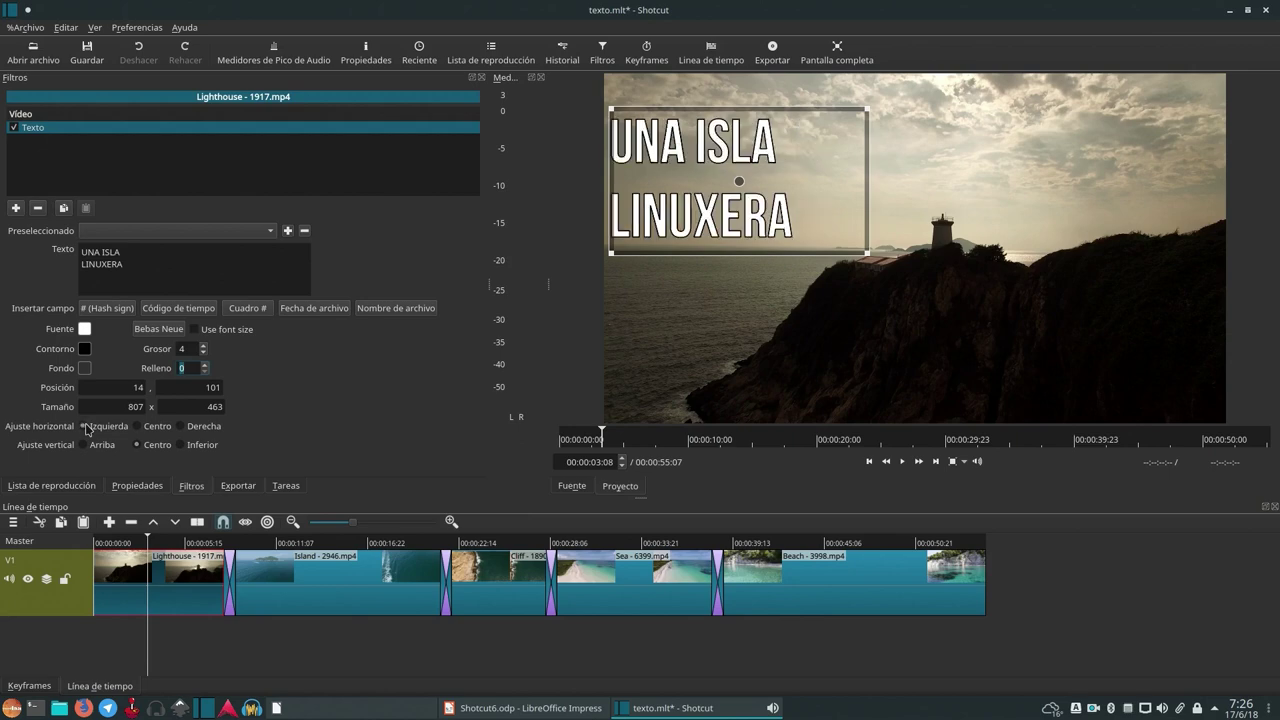
pyautogui.click(181, 426)
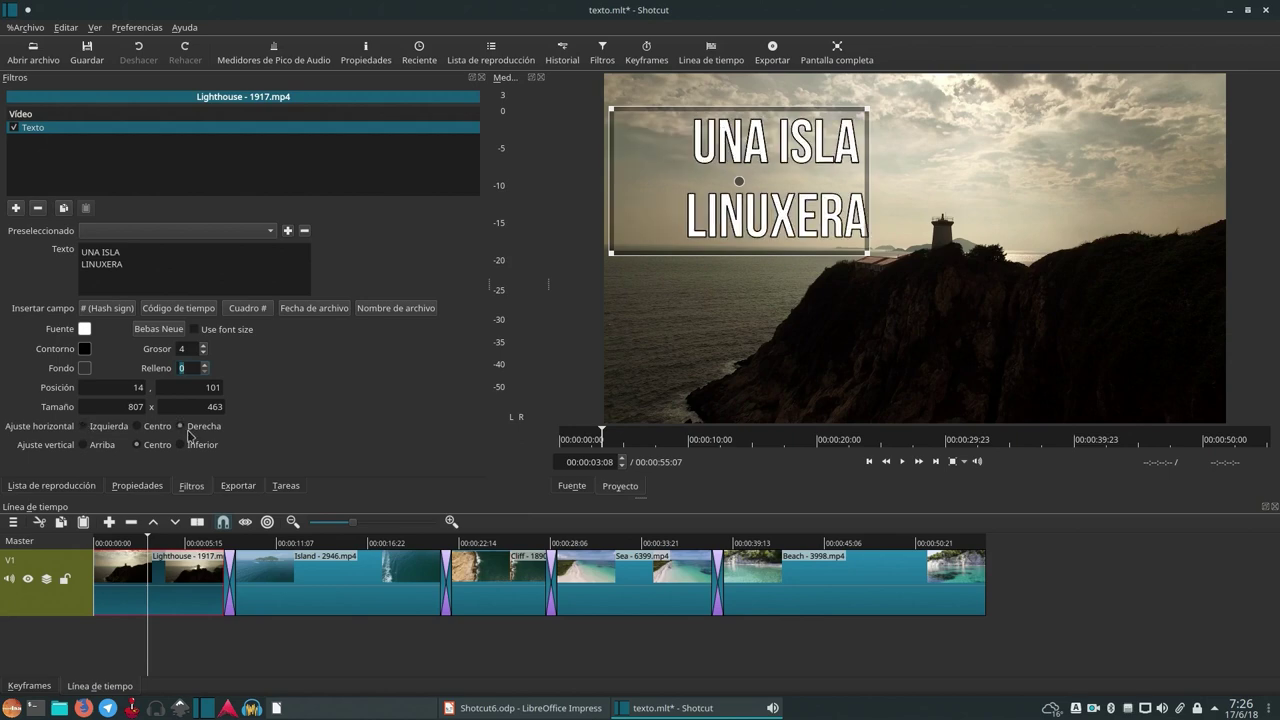
pyautogui.click(137, 427)
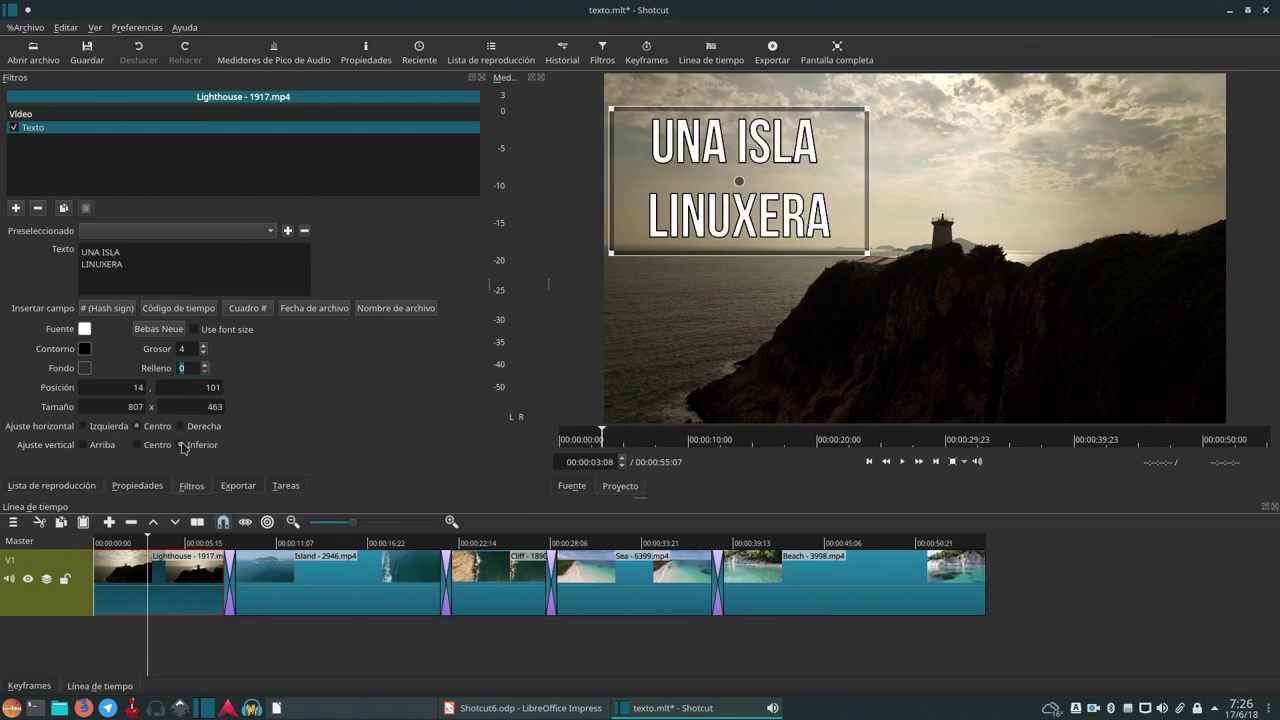
pyautogui.click(84, 445)
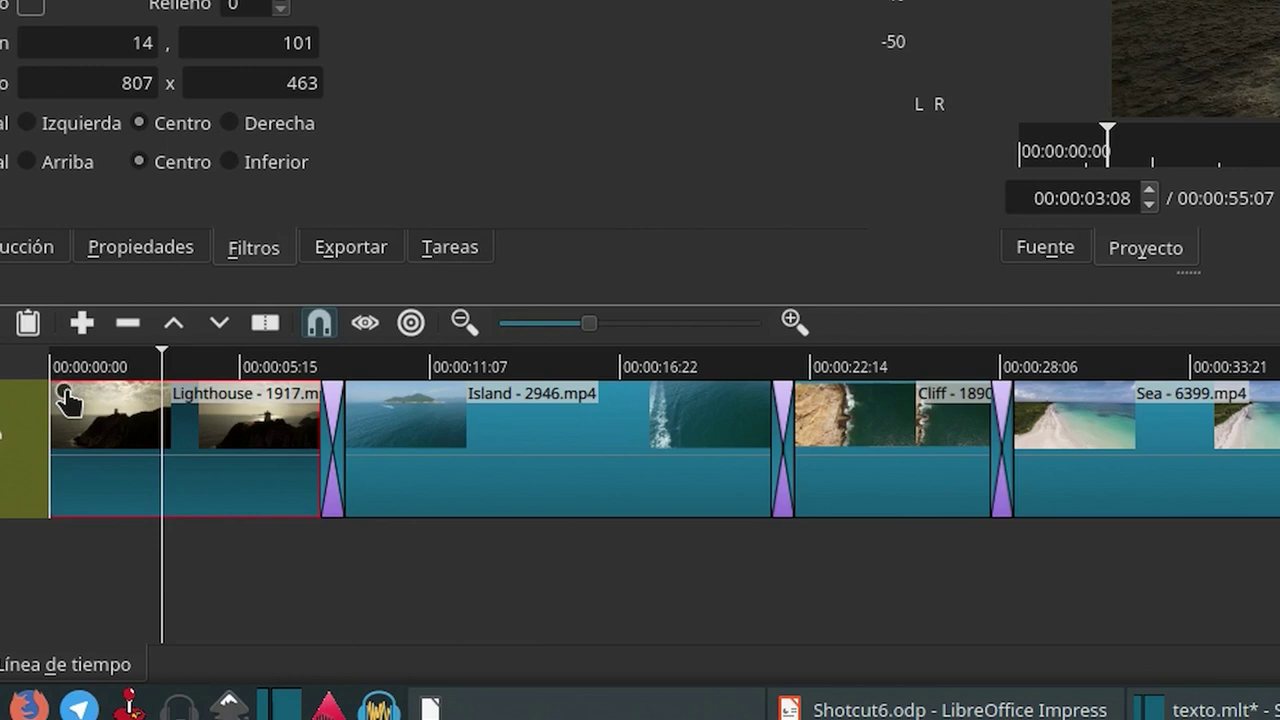
# - Add a video fade-in of 22 frames at the start of the Lighthouse clip and preview the opening twice
pyautogui.click(72, 397)
pyautogui.moveTo(72, 397); pyautogui.dragTo(108, 420)
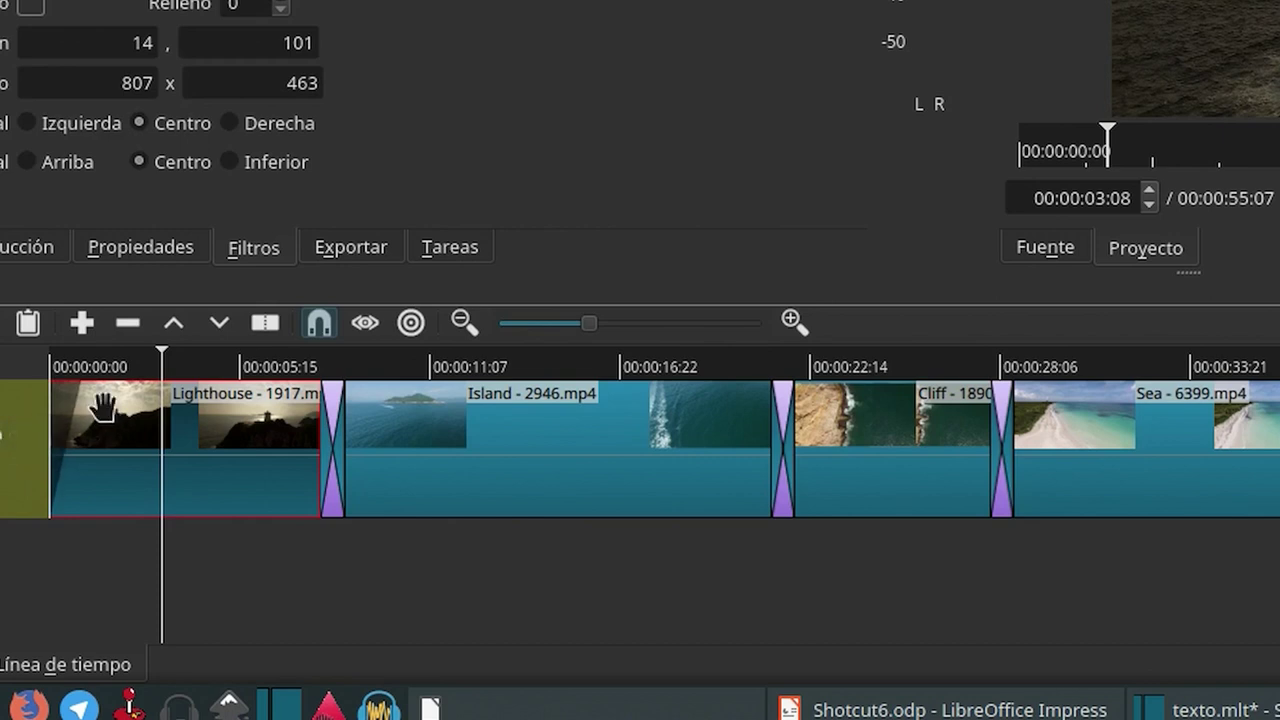
pyautogui.press('Home')
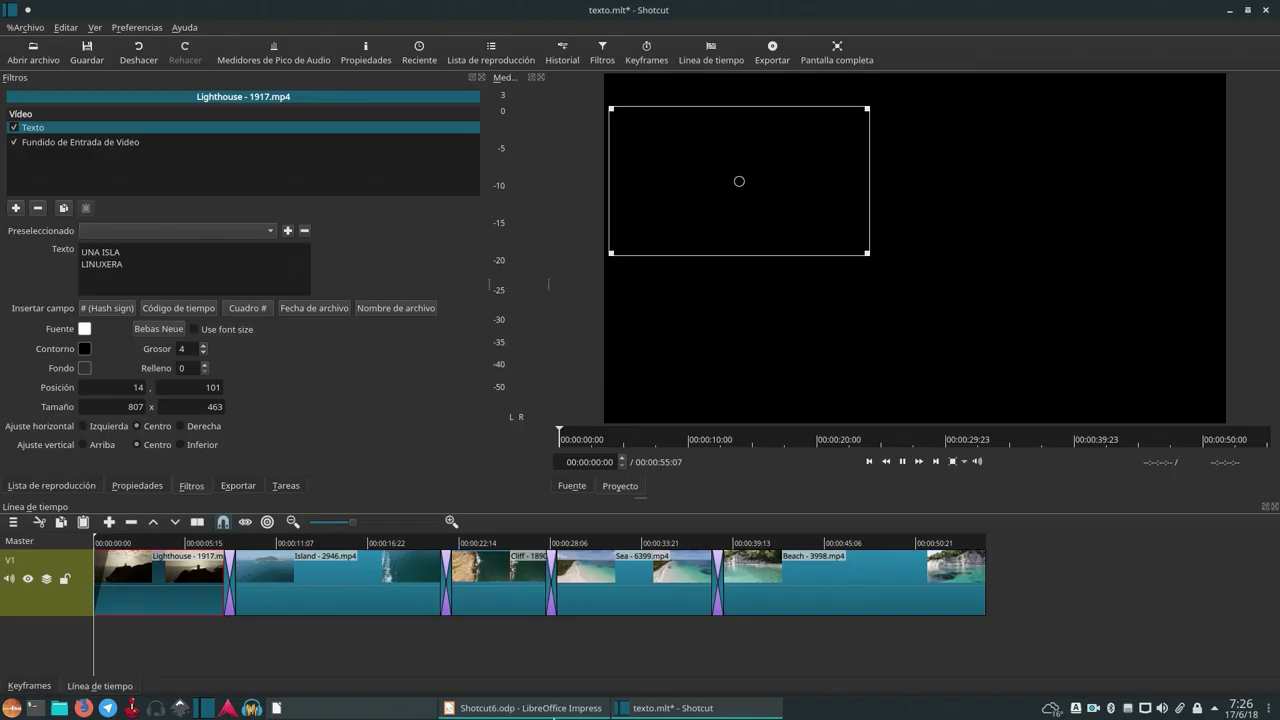
pyautogui.press('space')
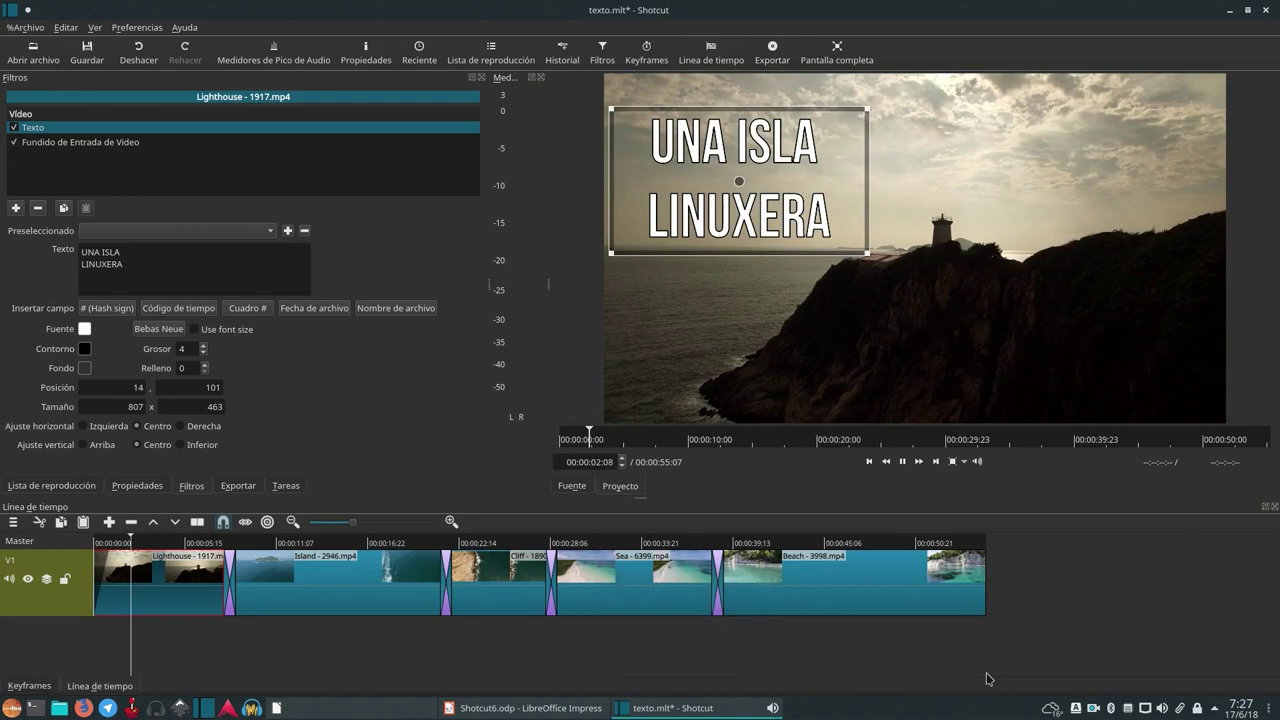
pyautogui.press('space')
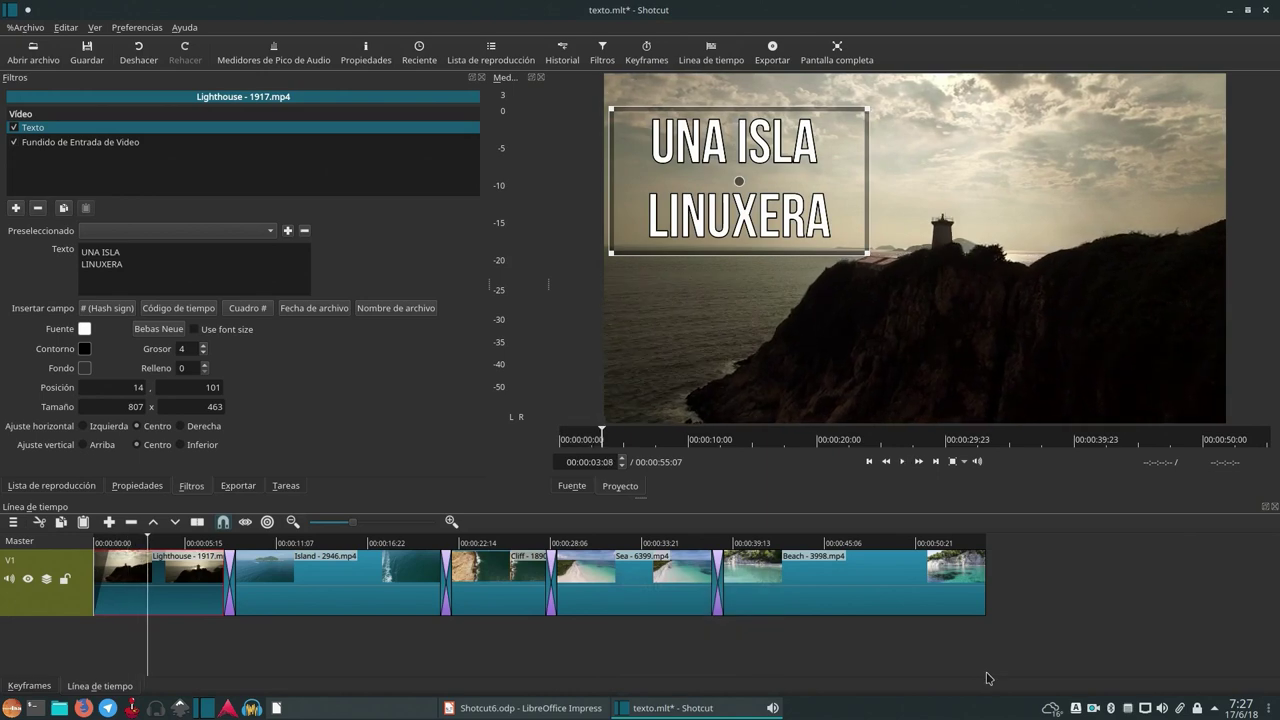
pyautogui.press('Home')
pyautogui.press('space')
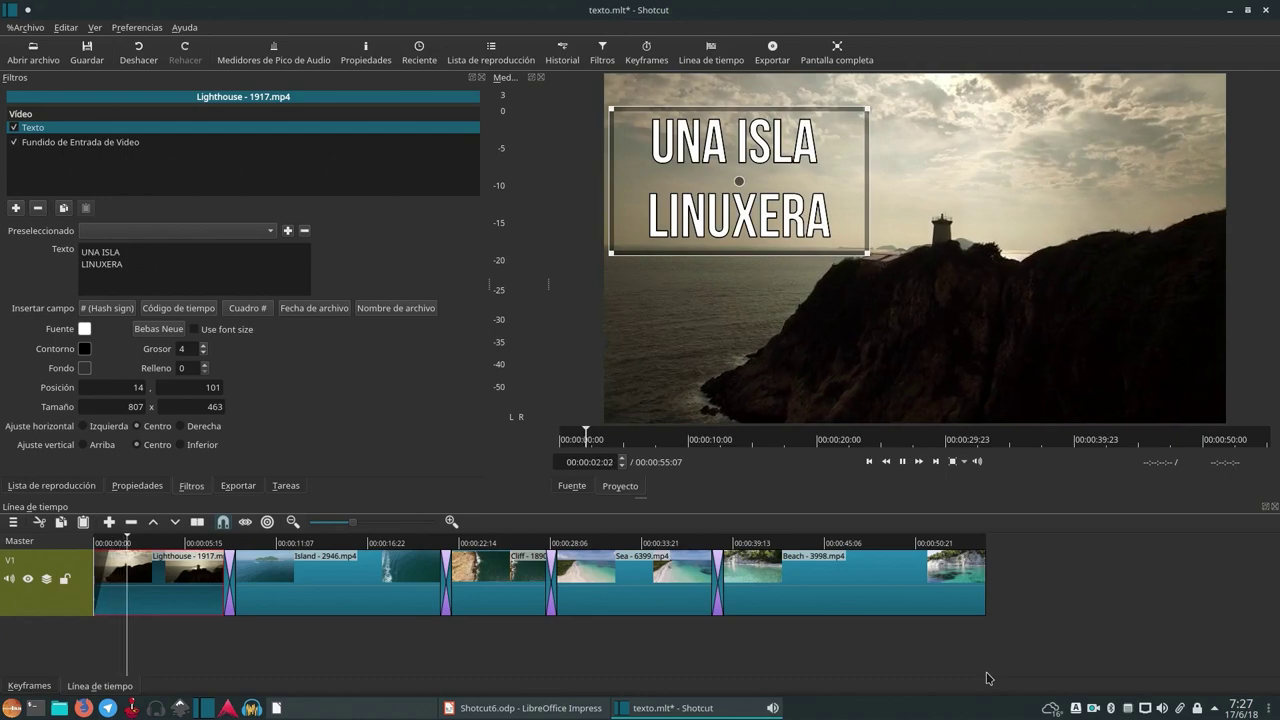
pyautogui.press('space')
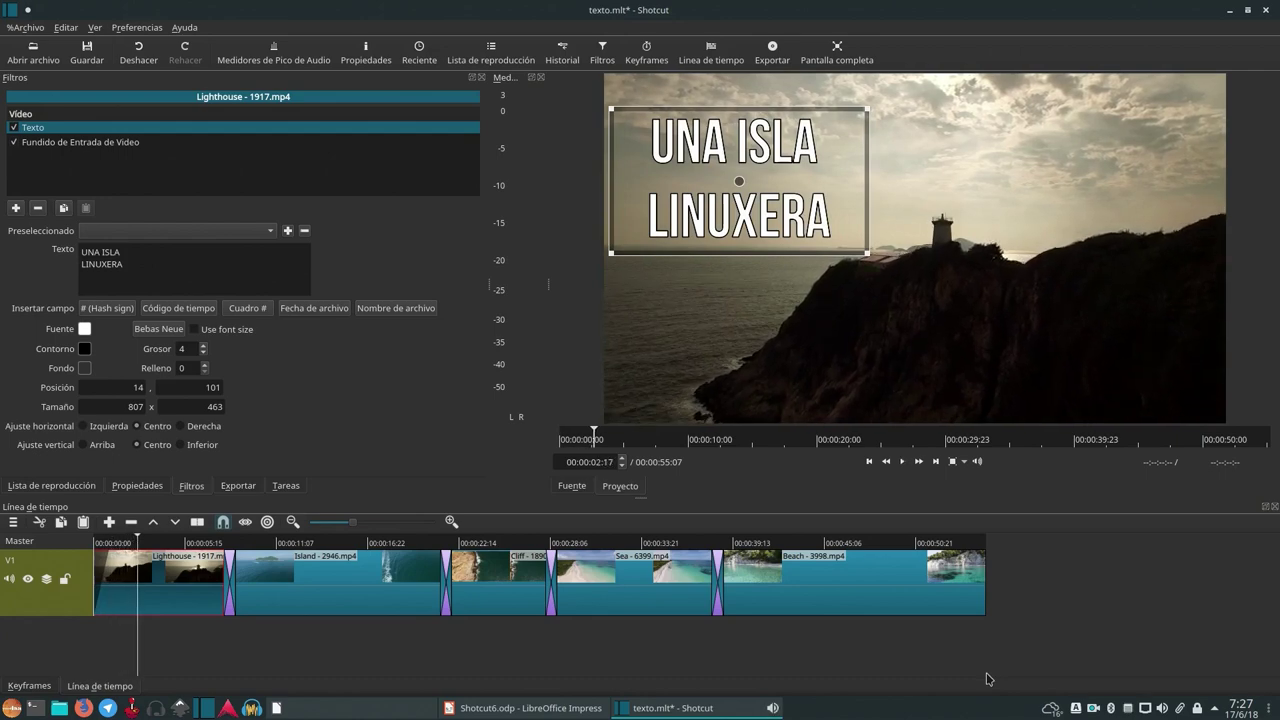
# - Inspect the Fundido de Entrada de Video filter and adjust the Lighthouse clip's fade-in to 20 frames
pyautogui.click(141, 143)
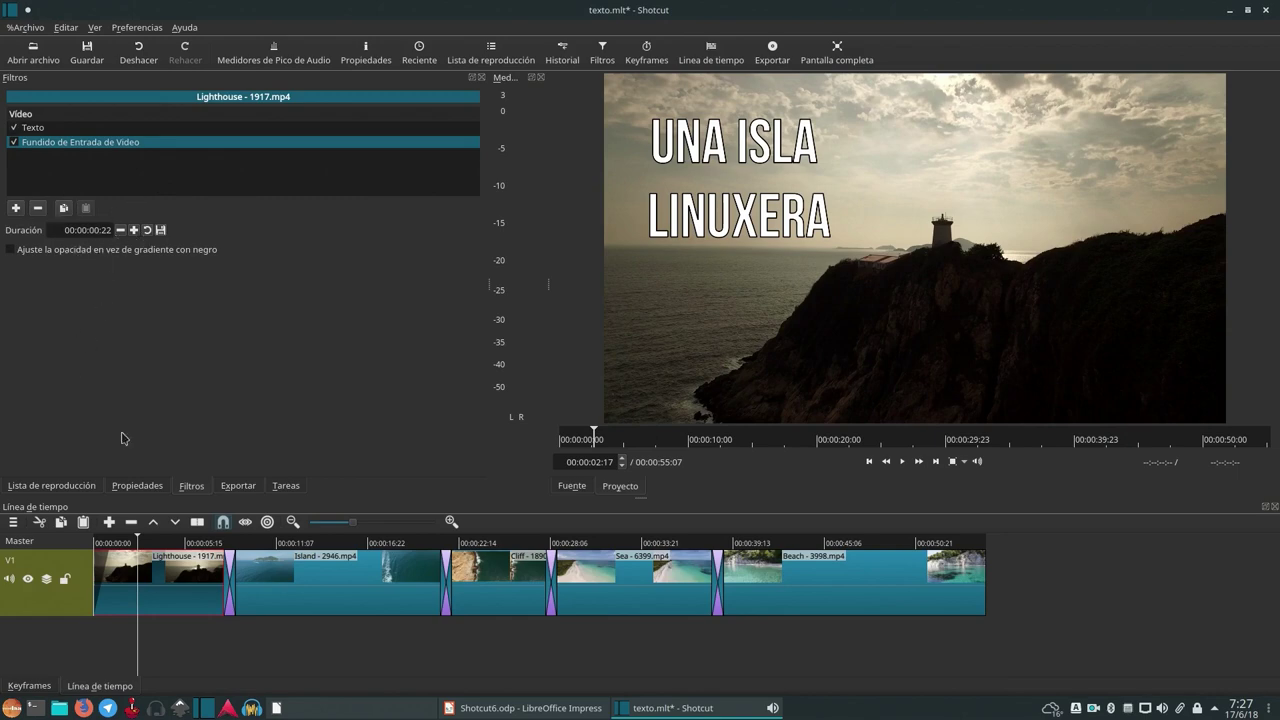
pyautogui.moveTo(108, 557); pyautogui.dragTo(112, 557)
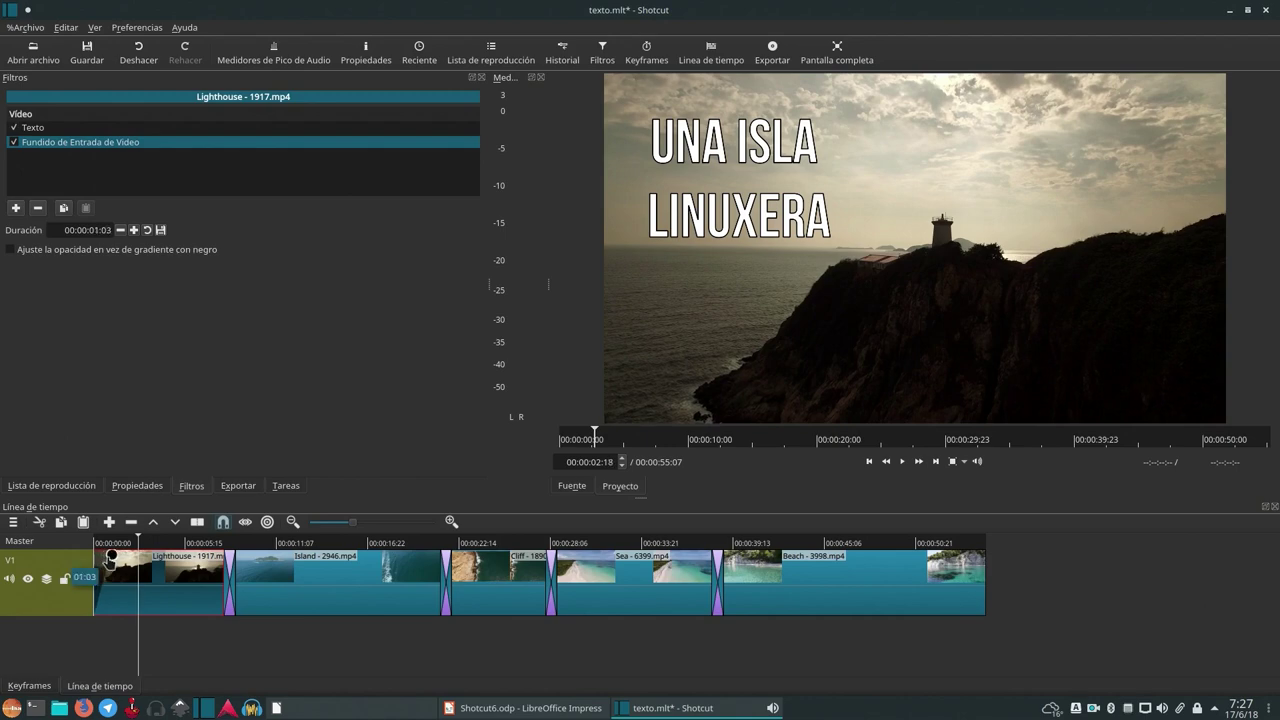
pyautogui.moveTo(112, 557); pyautogui.dragTo(106, 557)
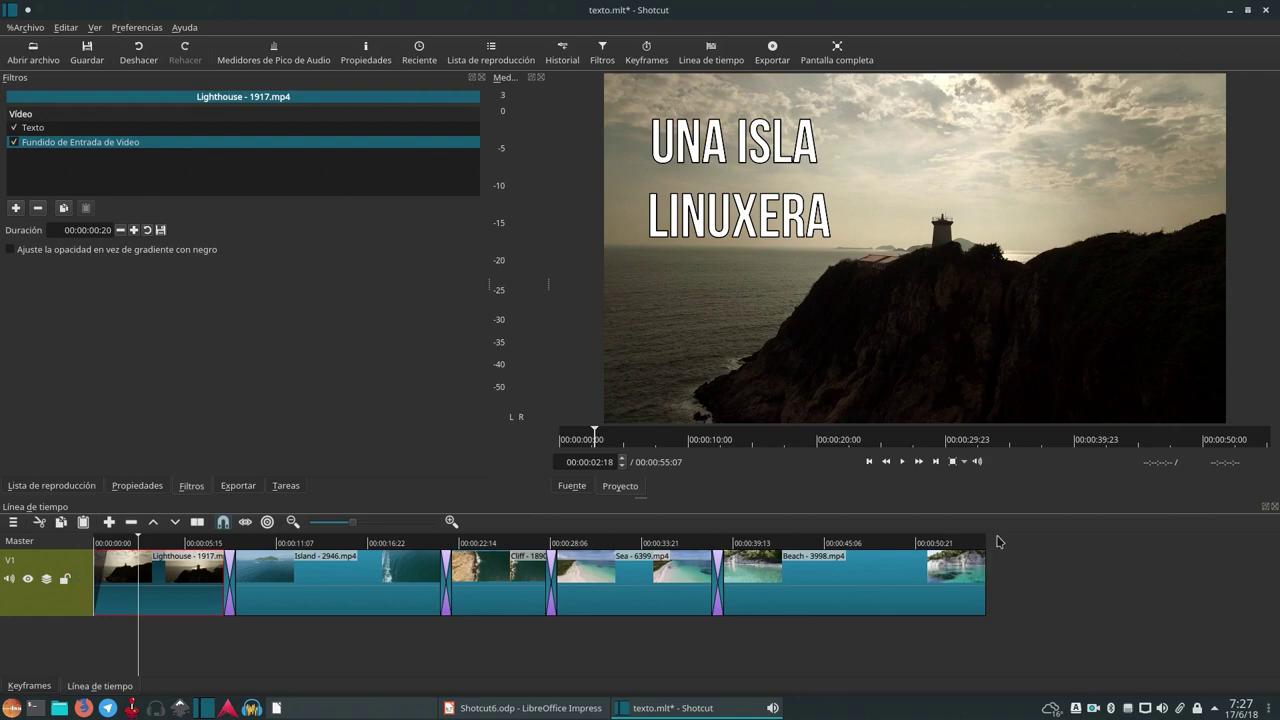
# - Add a fade-out at the end of the Beach clip and split the Lighthouse clip at 00:00:02:15
pyautogui.moveTo(979, 557); pyautogui.dragTo(961, 557)
pyautogui.moveTo(137, 540)
pyautogui.mouseDown()
pyautogui.moveTo(94, 541)
pyautogui.moveTo(149, 541)
pyautogui.moveTo(134, 543)
pyautogui.mouseUp()
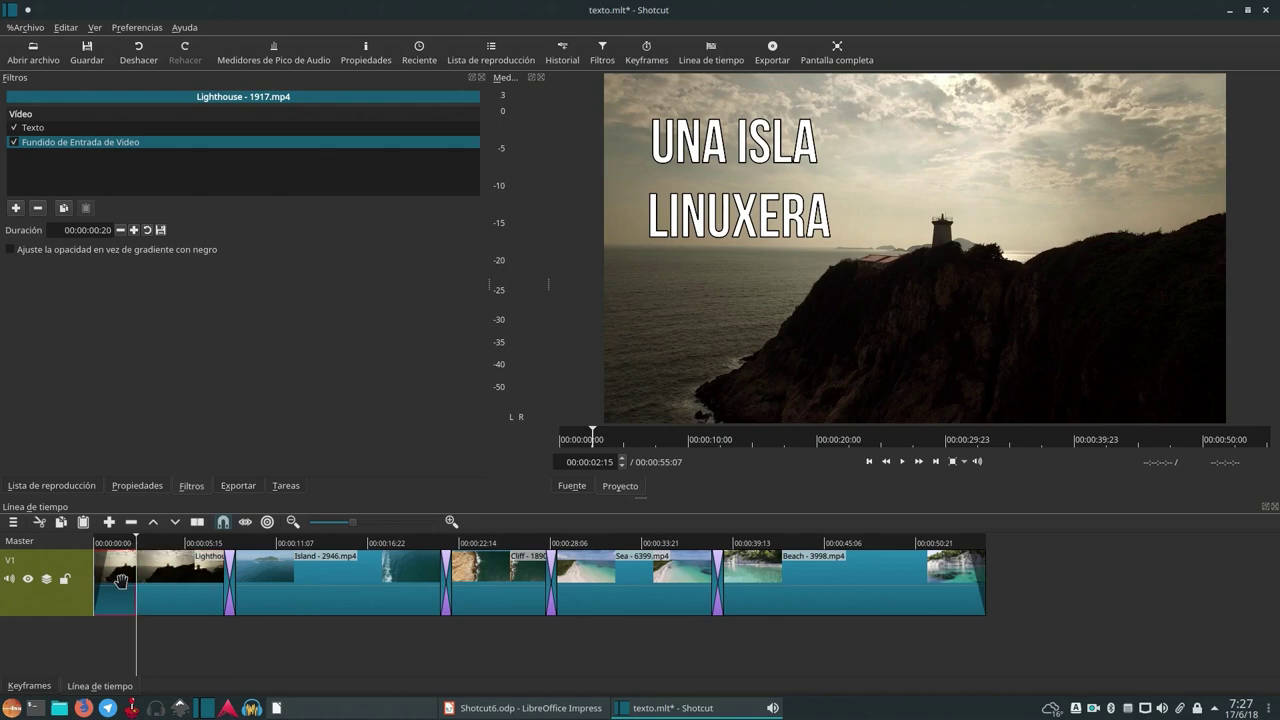
# - Disable the Texto filter on the first part of the split Lighthouse clip, check the frame, and remove the filter
pyautogui.click(15, 130)
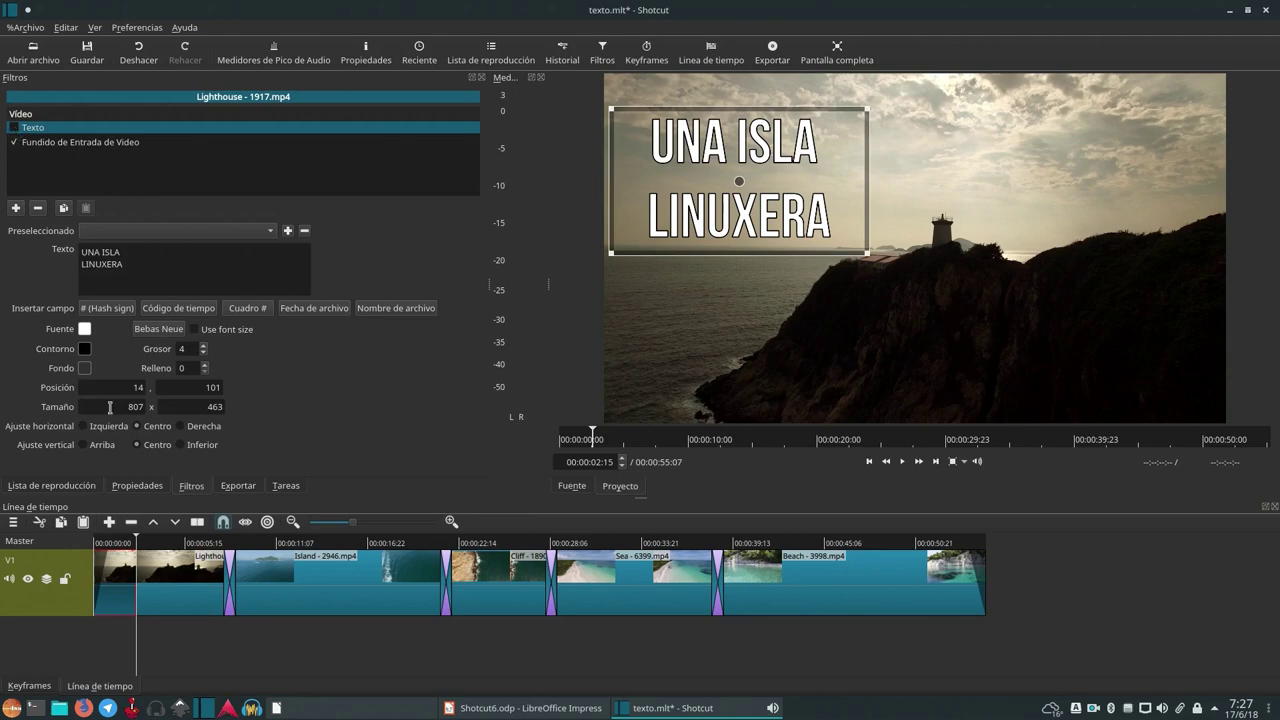
pyautogui.click(123, 543)
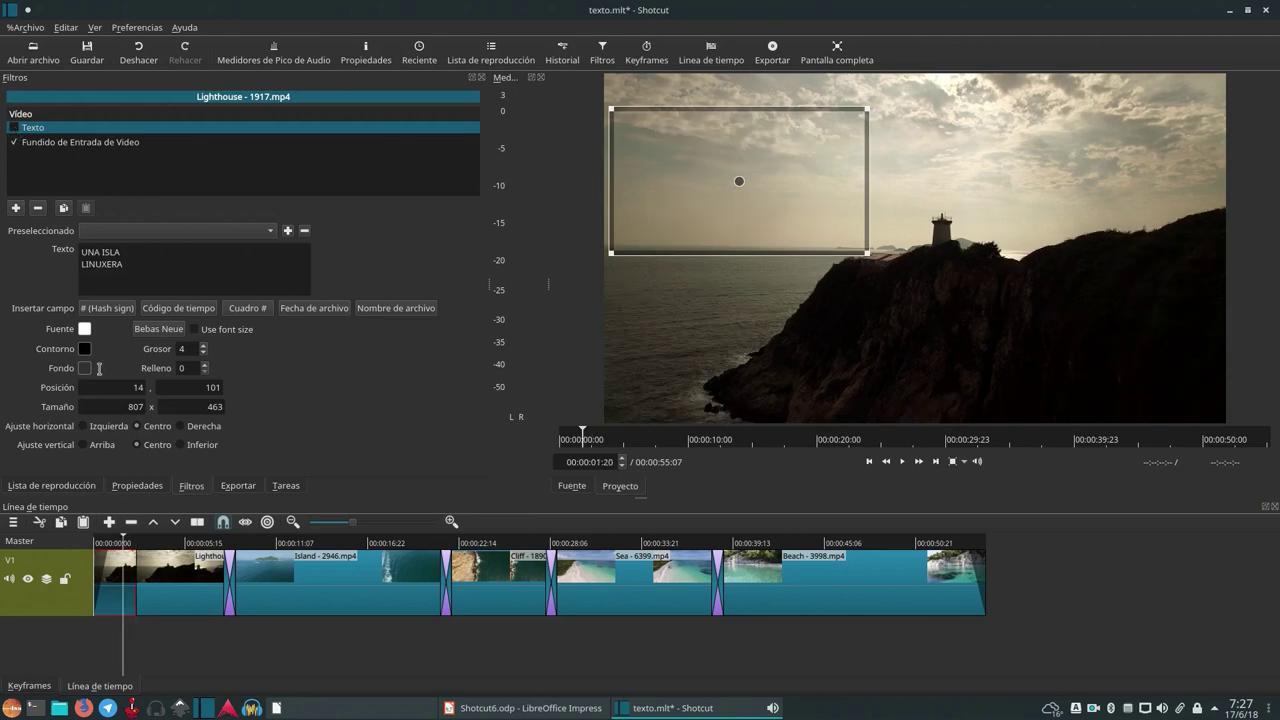
pyautogui.click(38, 208)
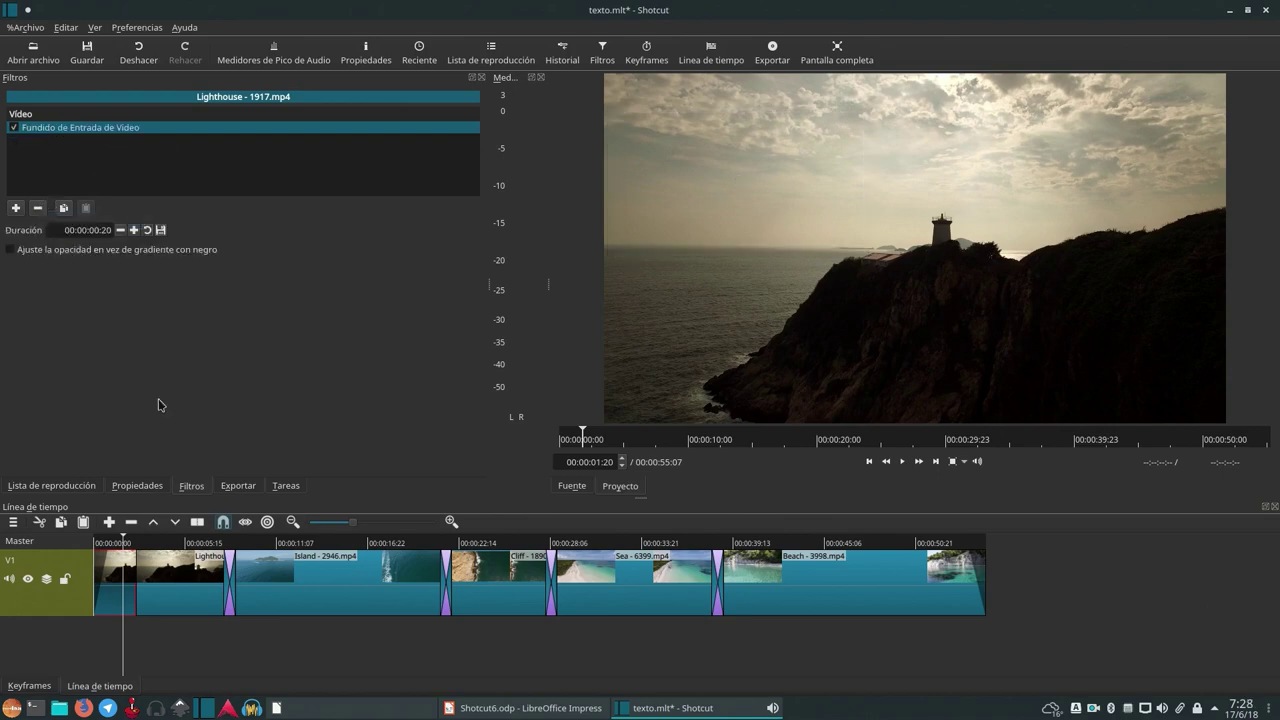
# - Compare frames in both parts of the Lighthouse clip and play the project from the start to check the title's timing
pyautogui.click(158, 543)
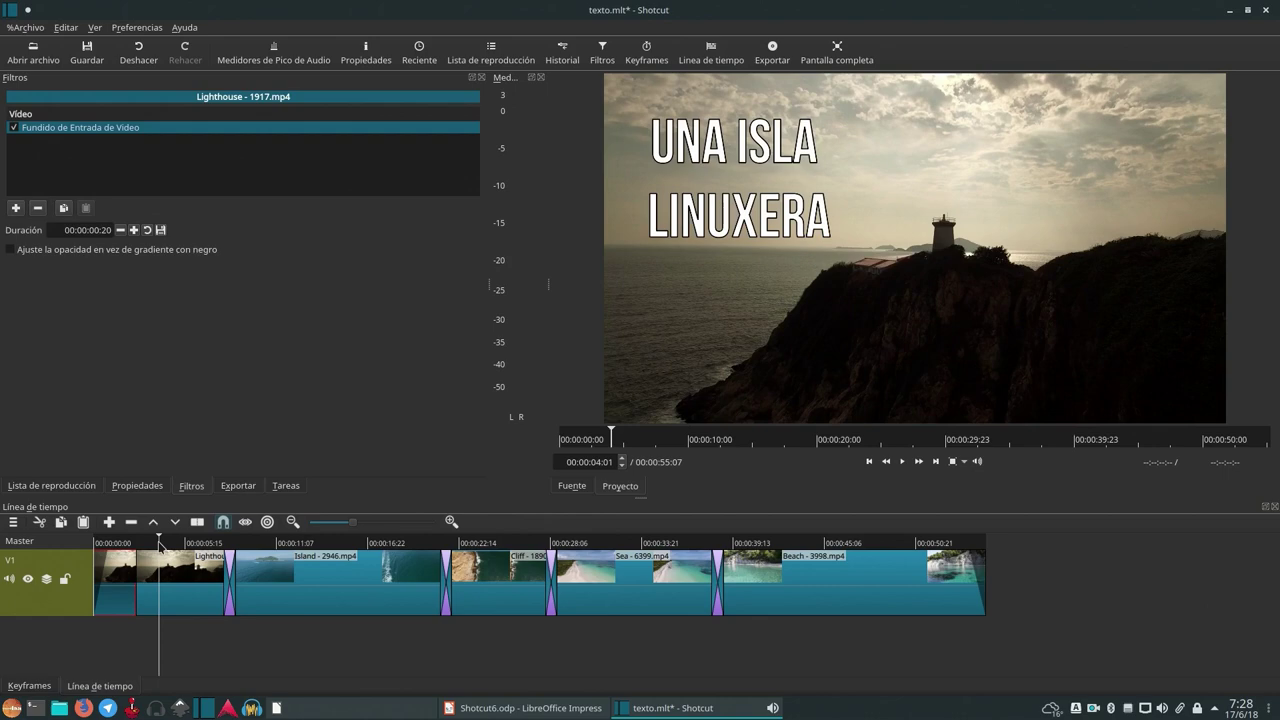
pyautogui.click(116, 543)
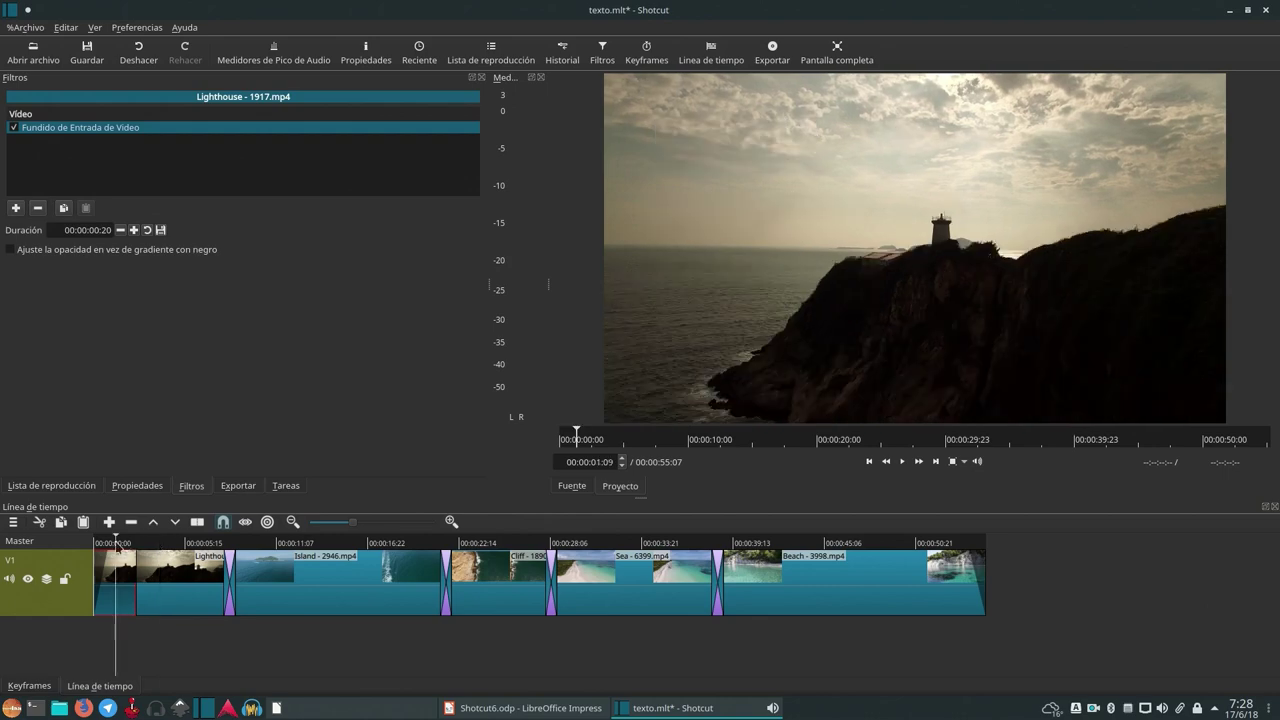
pyautogui.press('Home')
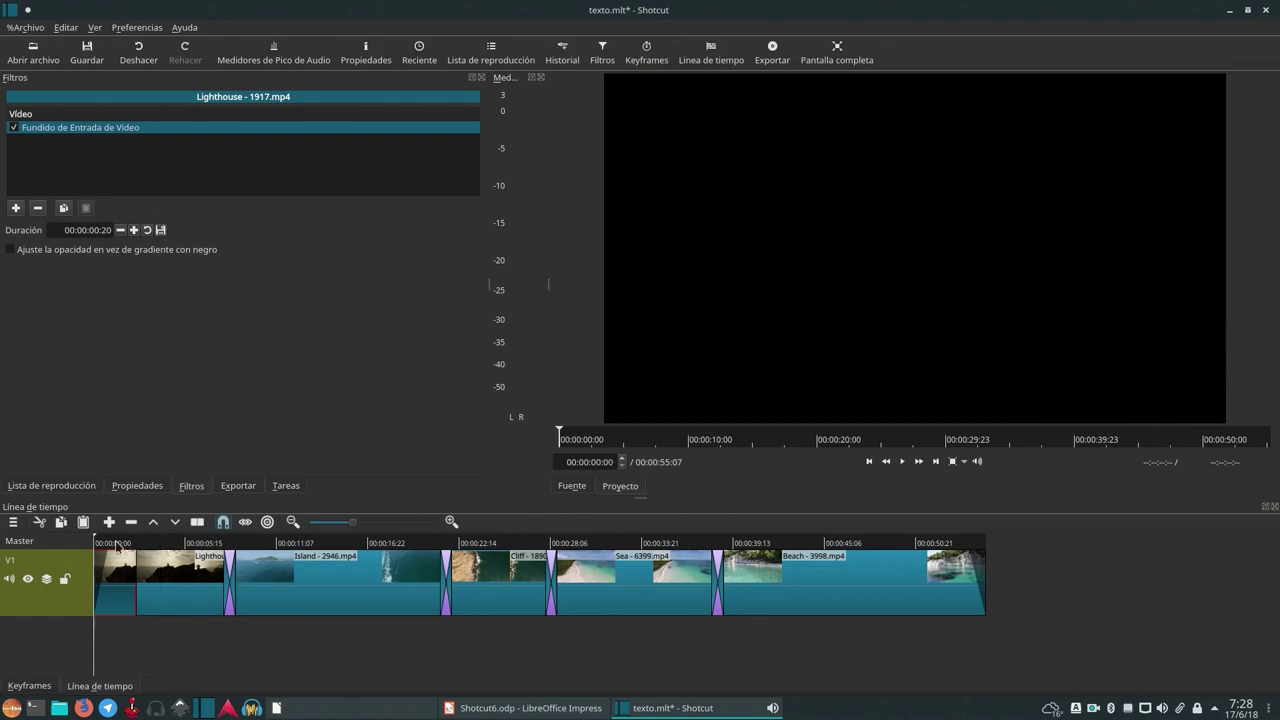
pyautogui.press('space')
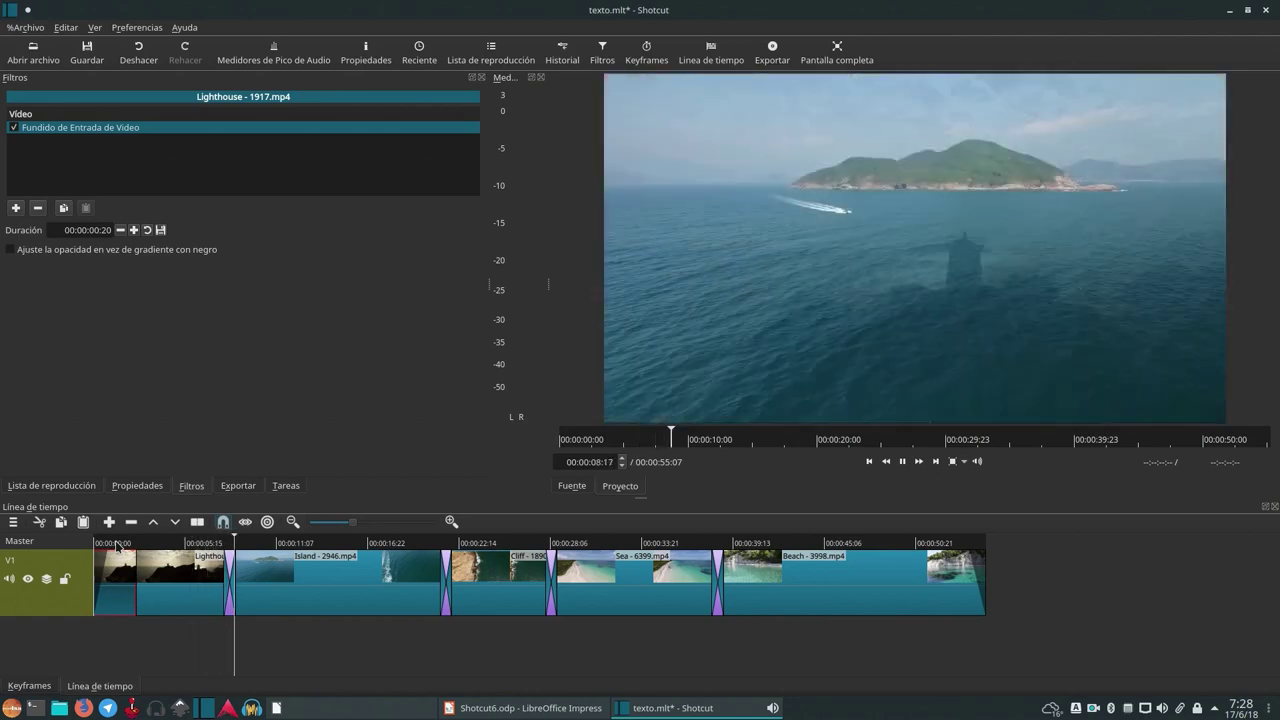
# - Set the outline thickness of the second Lighthouse part's title to 0 and move it over the dark cliff at about 749, 607
pyautogui.click(162, 583)
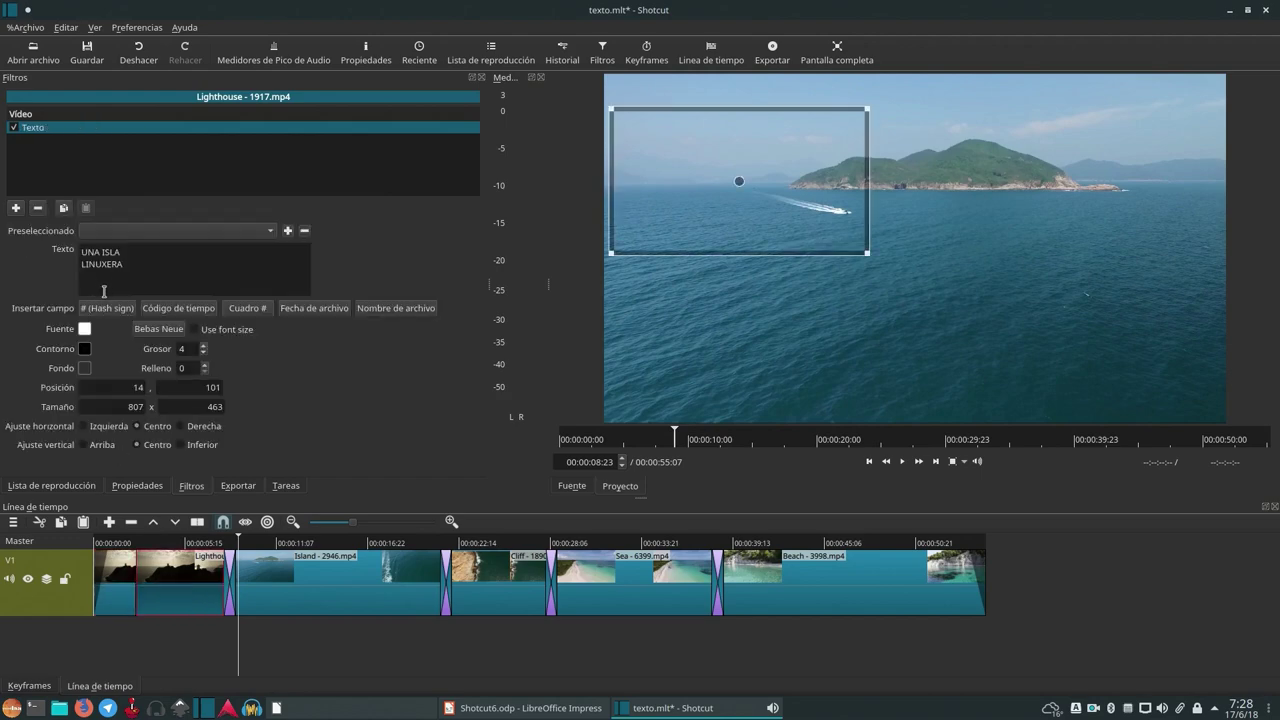
pyautogui.click(196, 545)
pyautogui.doubleClick(196, 352)
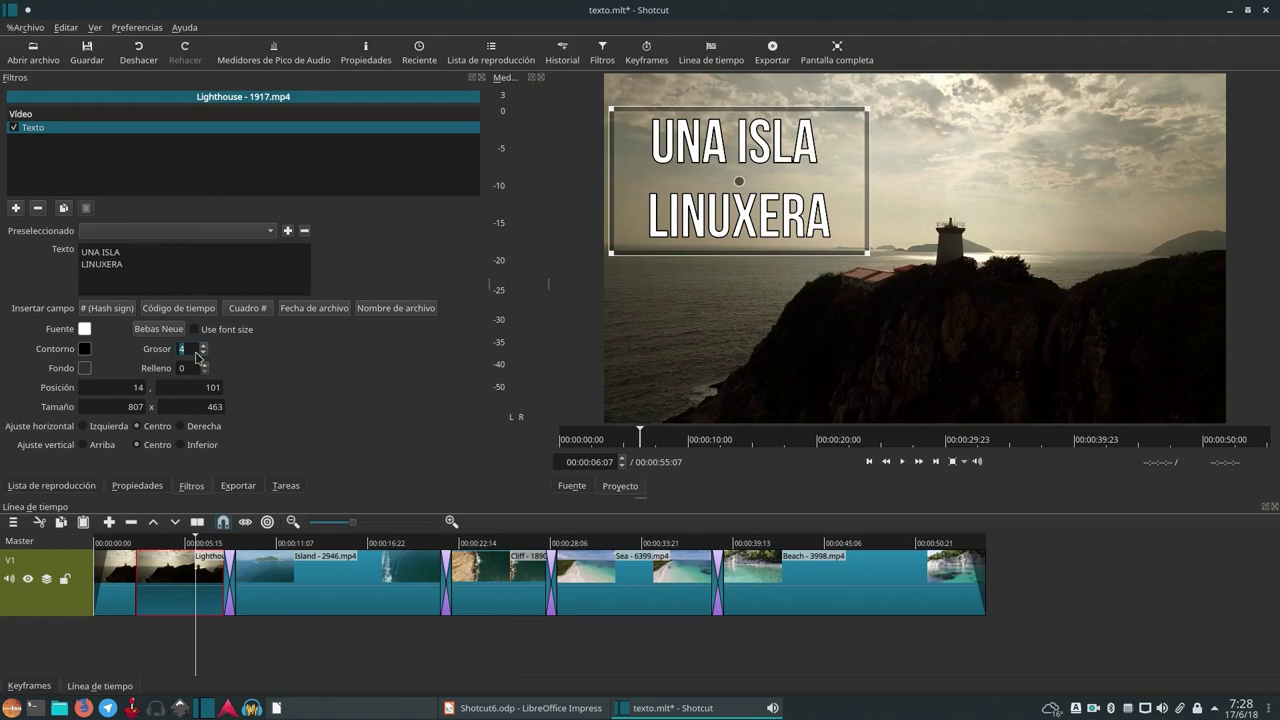
pyautogui.write('0')
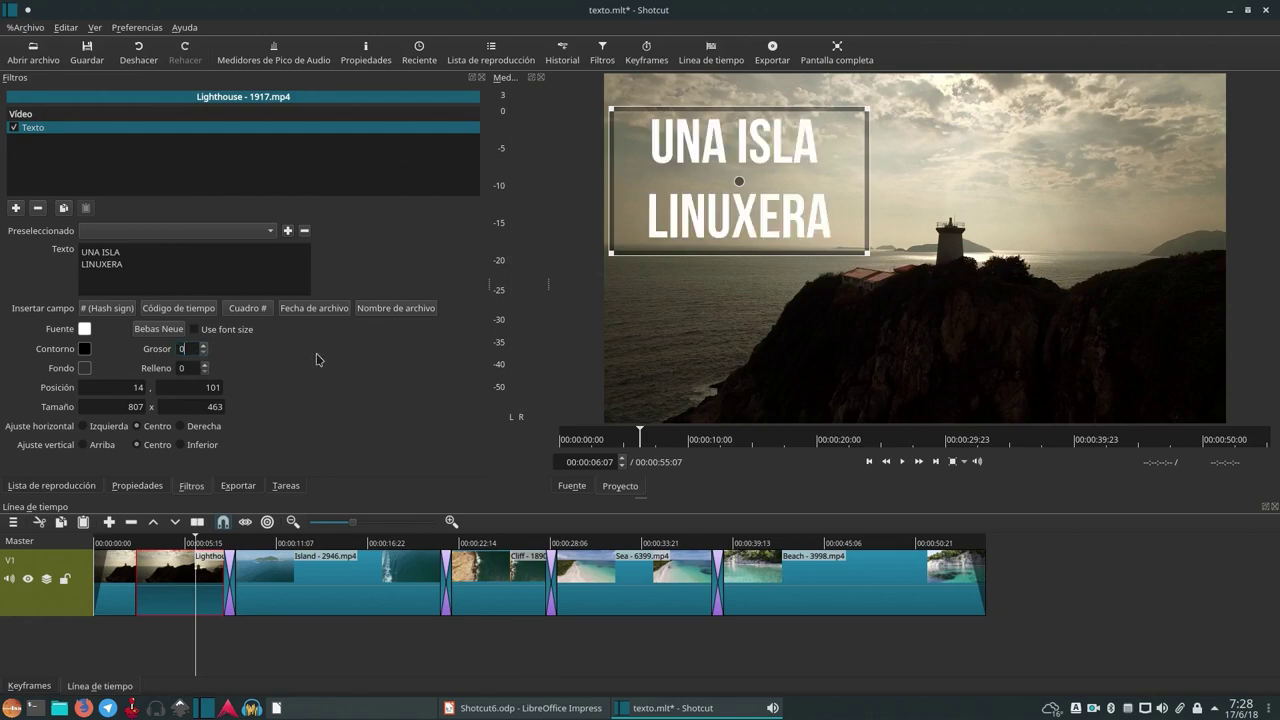
pyautogui.moveTo(738, 181)
pyautogui.mouseDown()
pyautogui.moveTo(727, 230)
pyautogui.moveTo(727, 174)
pyautogui.moveTo(727, 190)
pyautogui.mouseUp()
pyautogui.moveTo(737, 227); pyautogui.dragTo(977, 347)
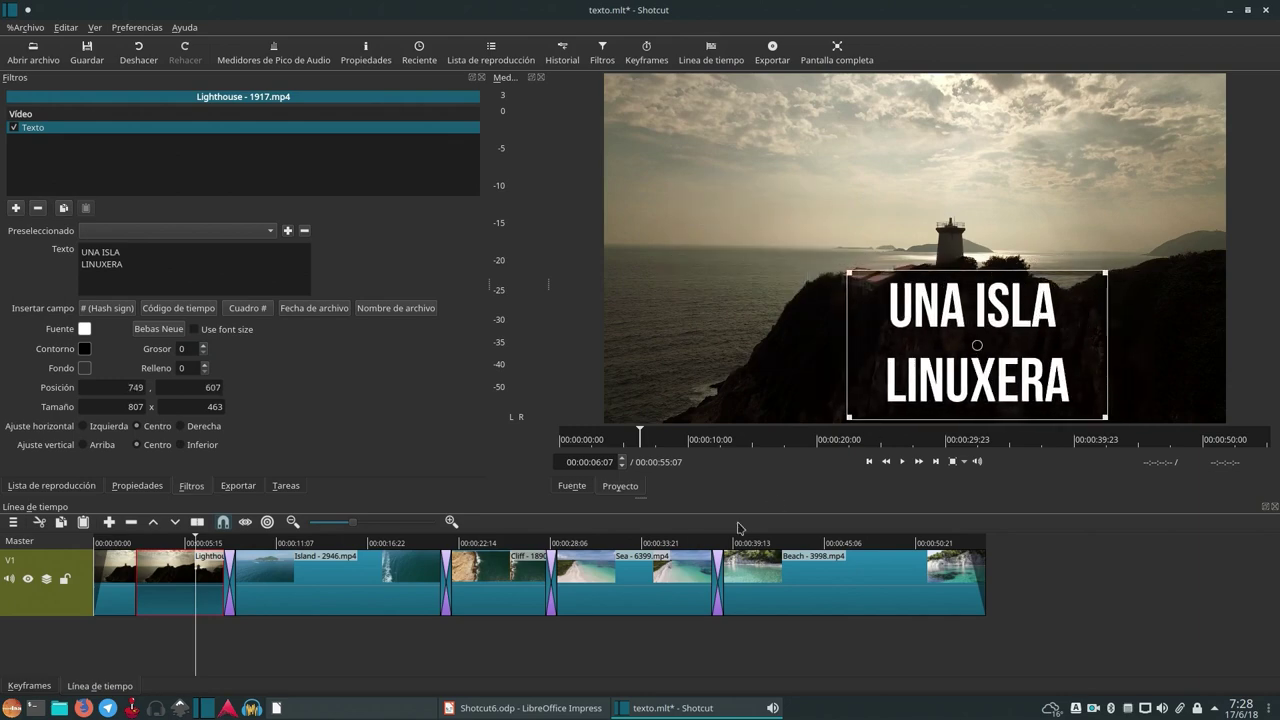
# - Play the titled Lighthouse section and split the clip at 00:00:05:11
pyautogui.click(150, 545)
pyautogui.press('space')
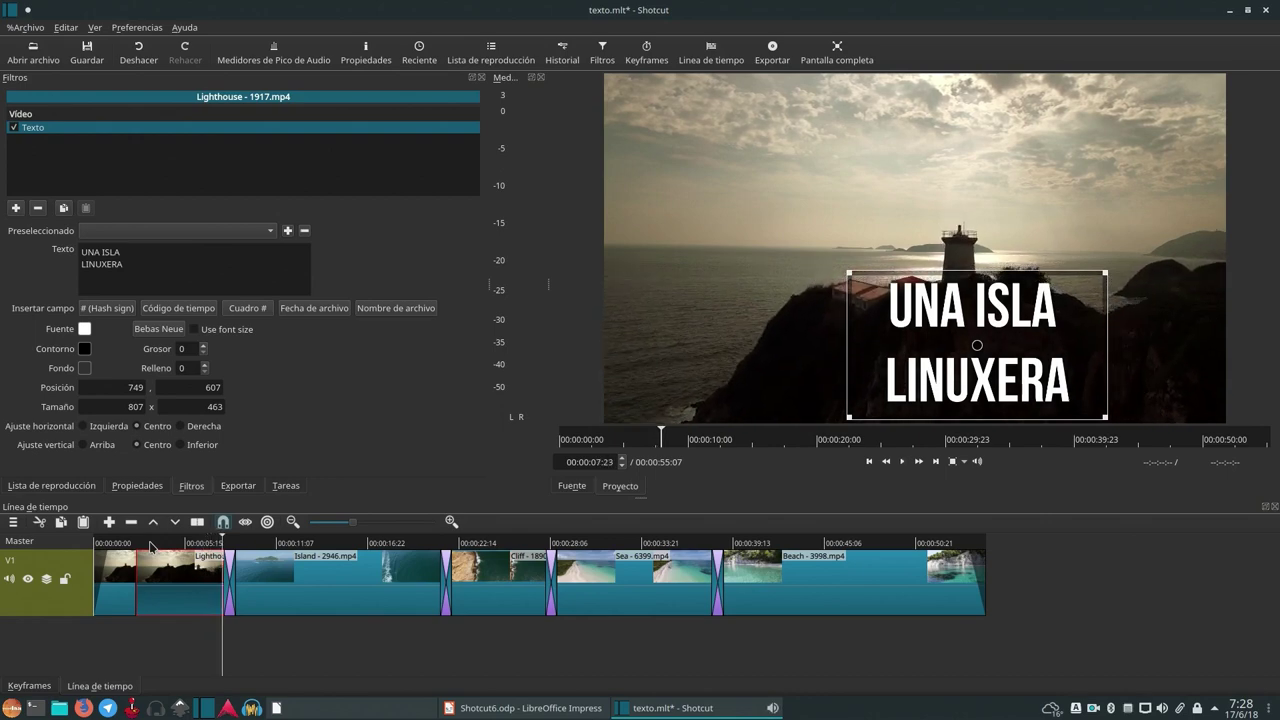
pyautogui.click(181, 543)
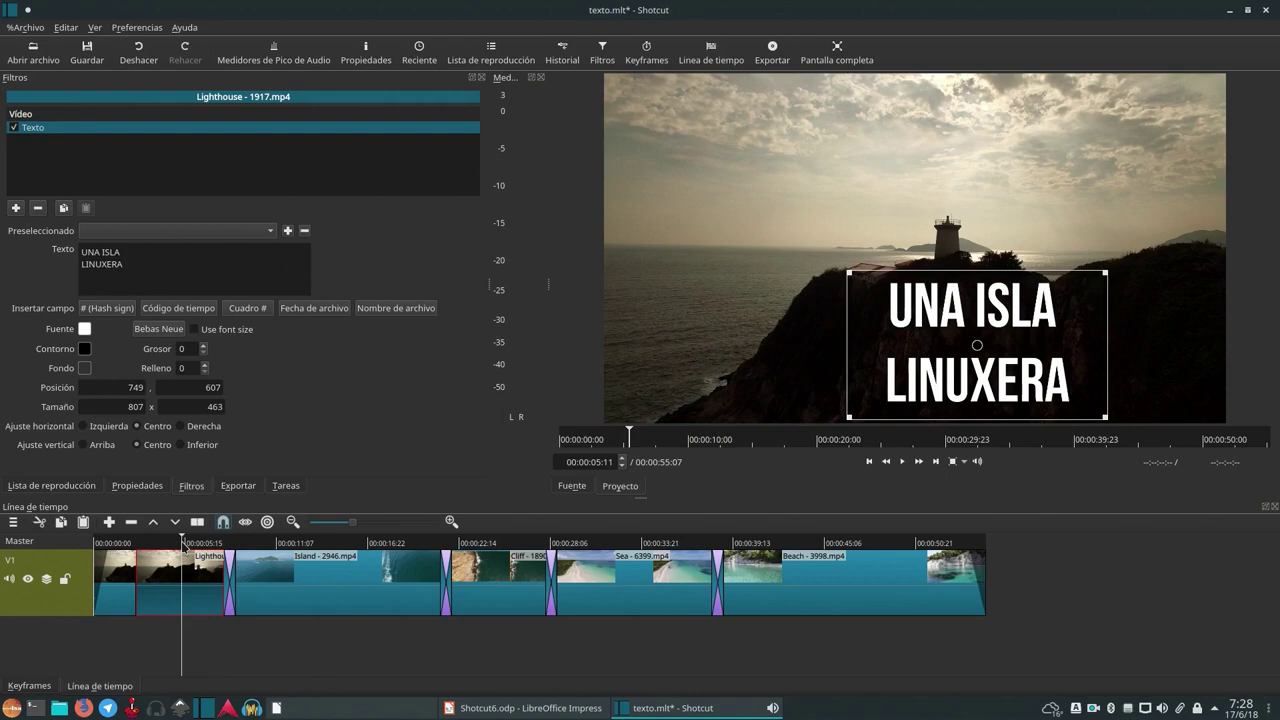
# - In the last Lighthouse part, move the title to about 23, 160 and replace its text with "PARA LOS AMANTES DE GNU/LINUX"
pyautogui.click(211, 595)
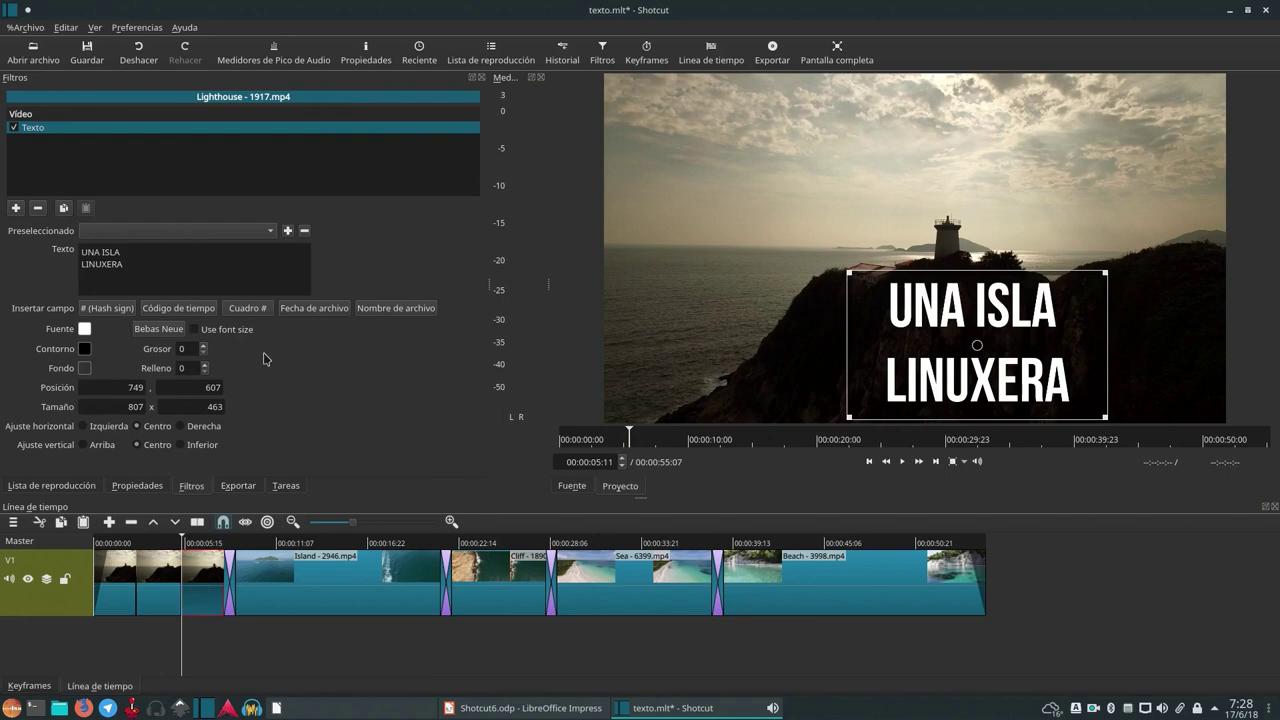
pyautogui.moveTo(978, 346); pyautogui.dragTo(740, 200)
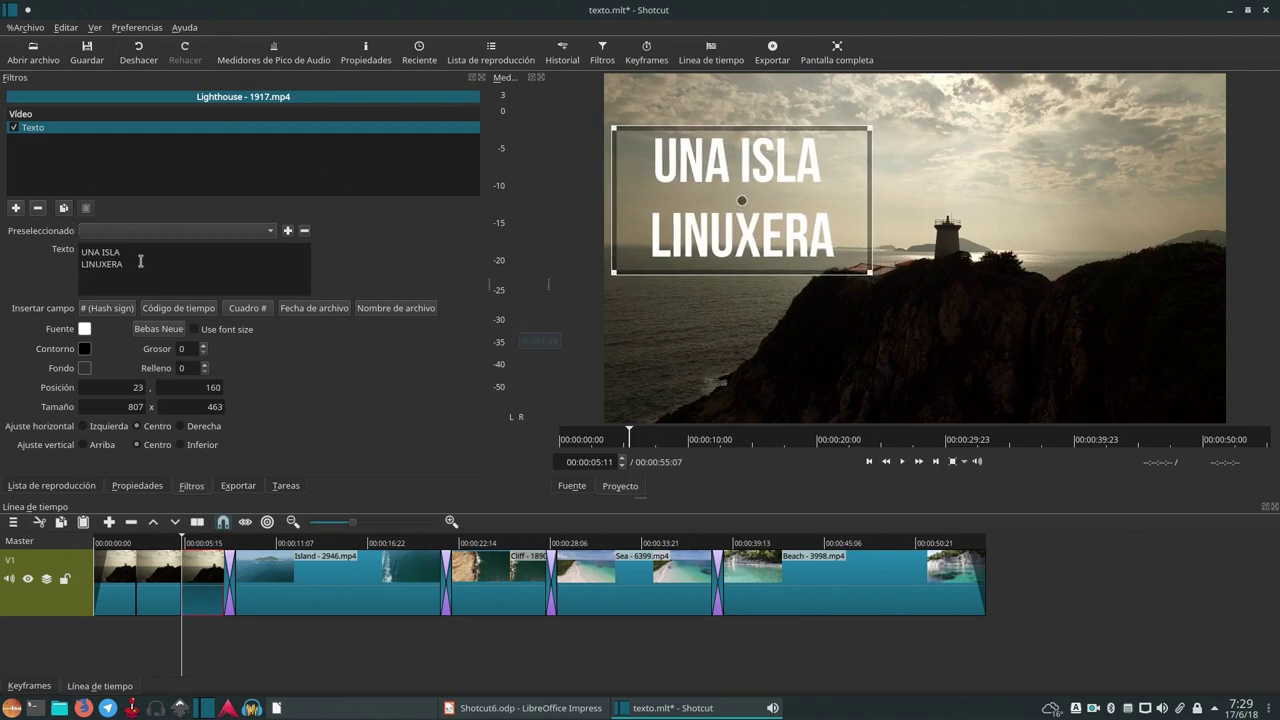
pyautogui.moveTo(140, 263); pyautogui.dragTo(72, 258)
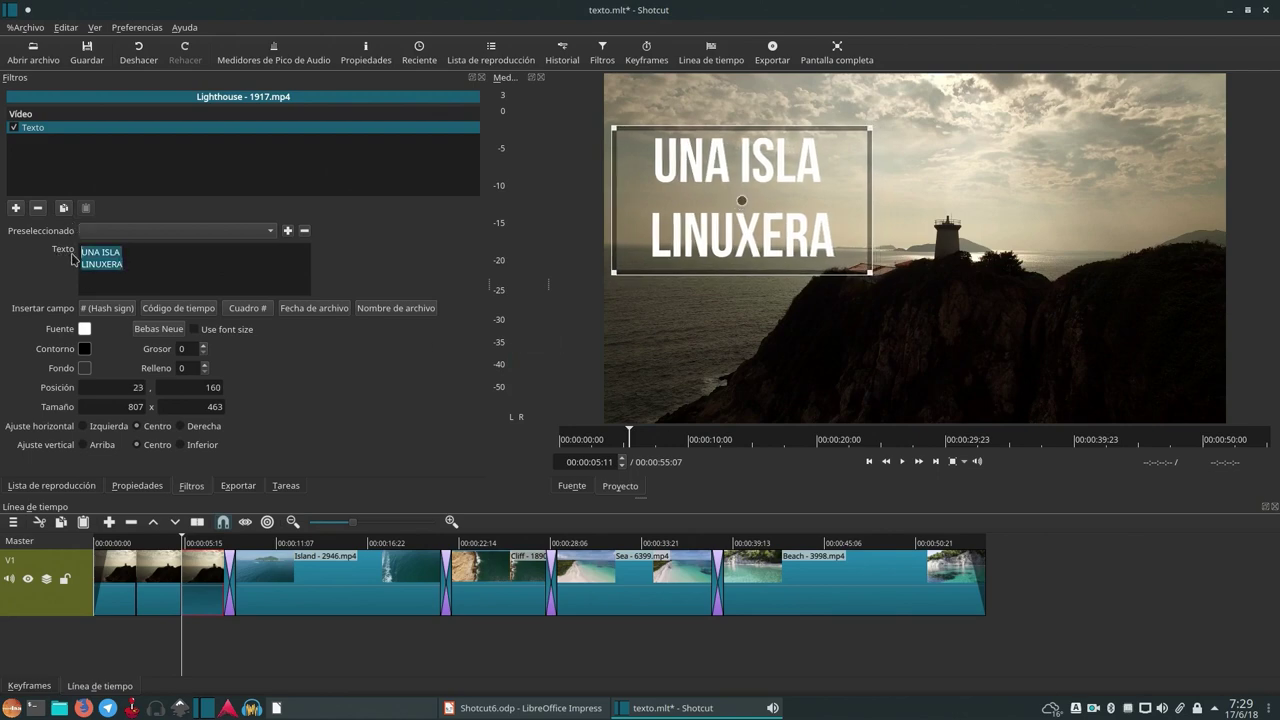
pyautogui.write('PA')
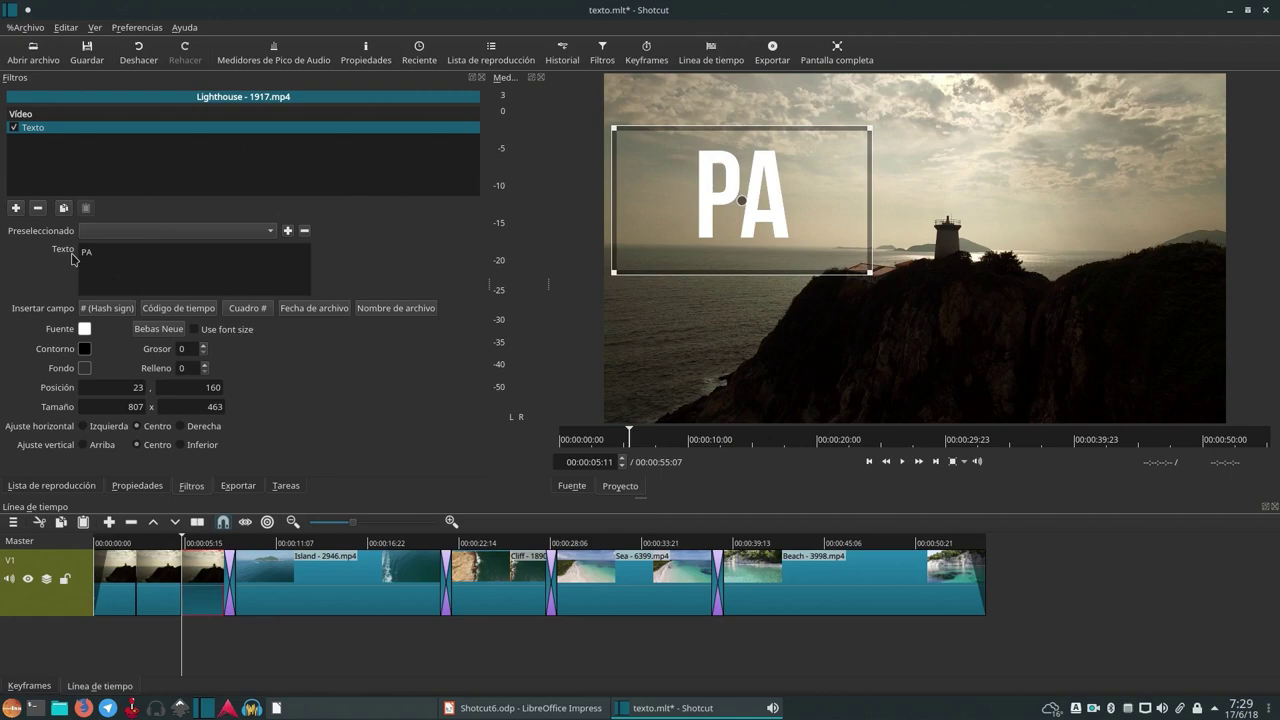
pyautogui.write('EA')
pyautogui.press('BackSpace')
pyautogui.press('BackSpace')
pyautogui.write('RA LOS AM')
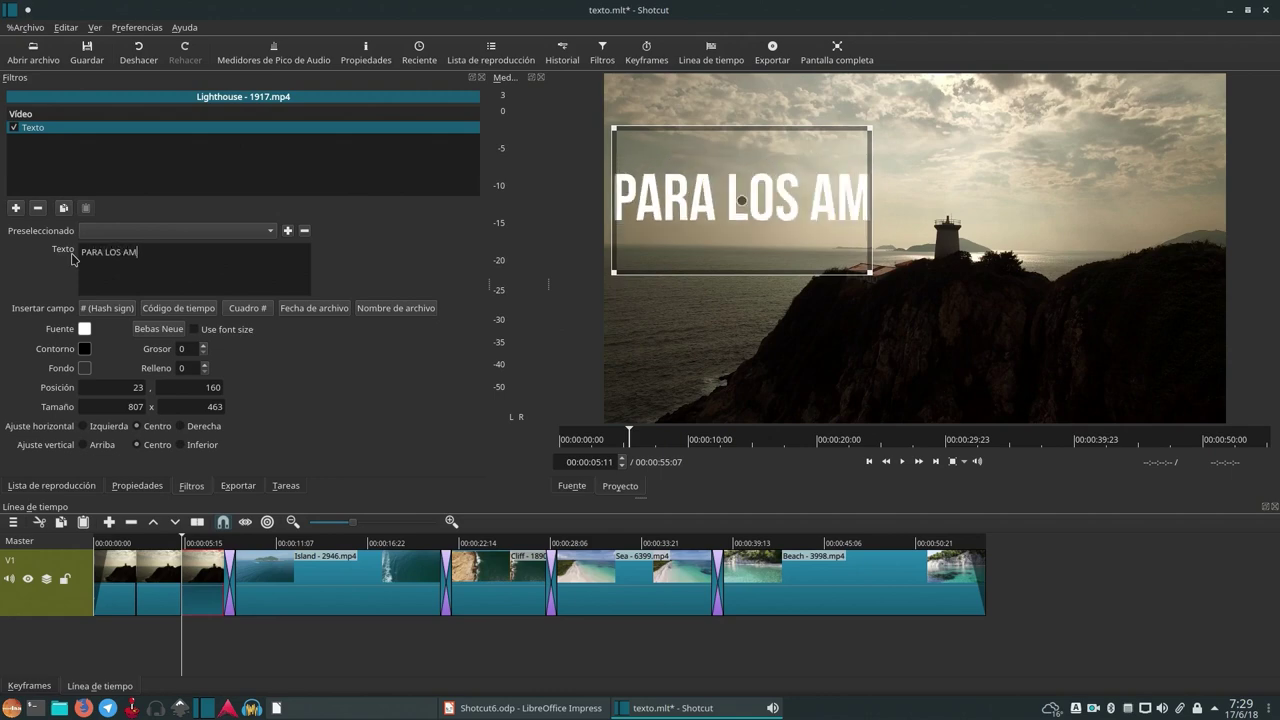
pyautogui.write('ANTES DE G')
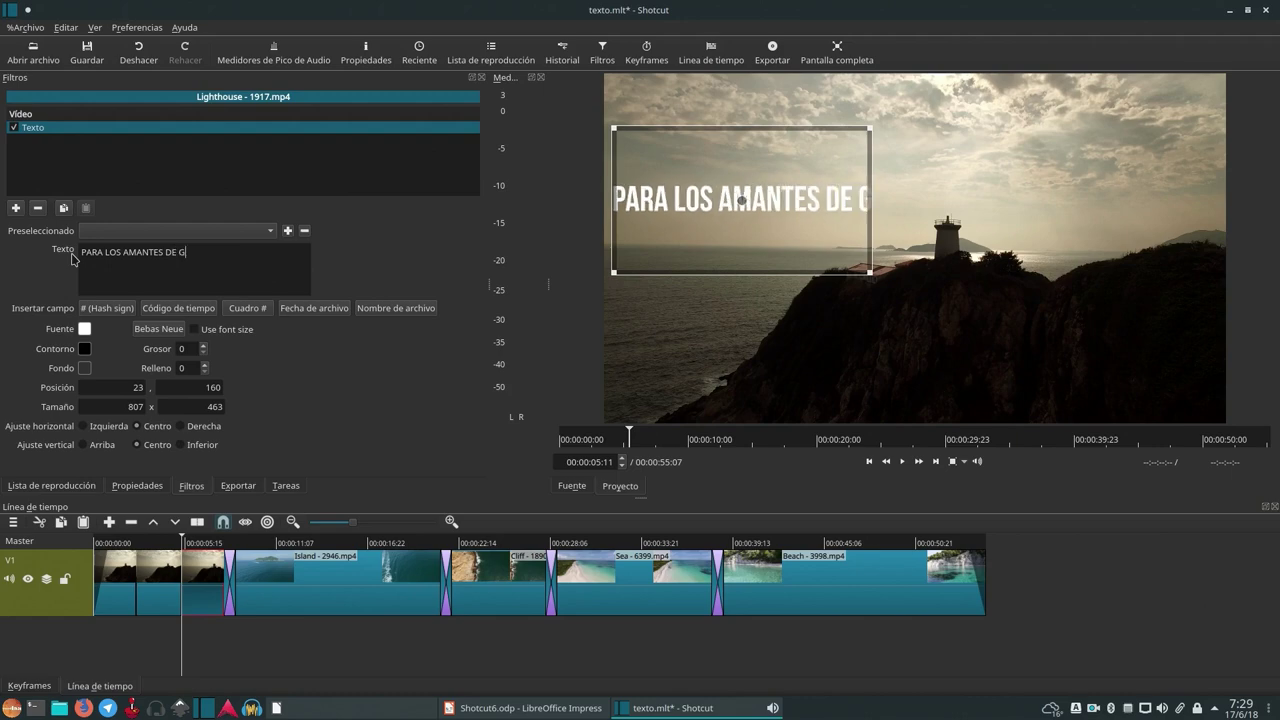
pyautogui.write('NU/LINUX')
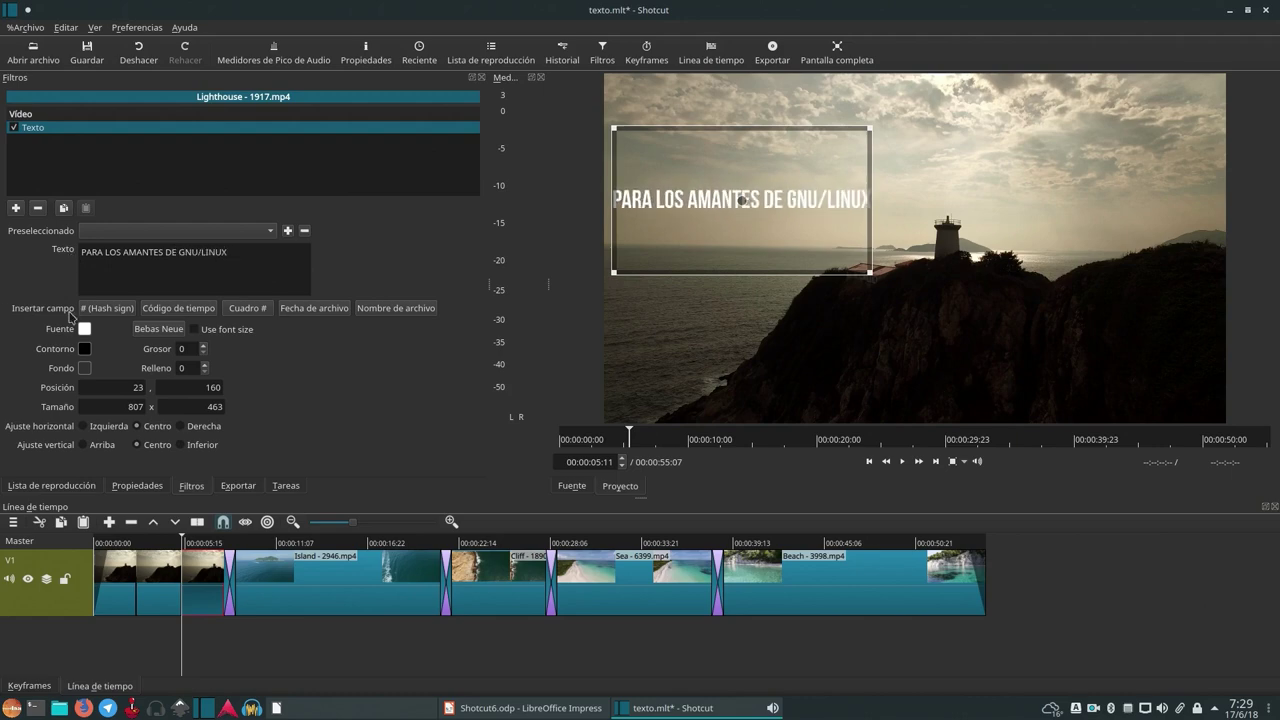
# - Enlarge the "PARA LOS AMANTES DE GNU/LINUX" text box to about 1881 x 362 and set its outline thickness to 4
pyautogui.moveTo(870, 272); pyautogui.dragTo(1221, 240)
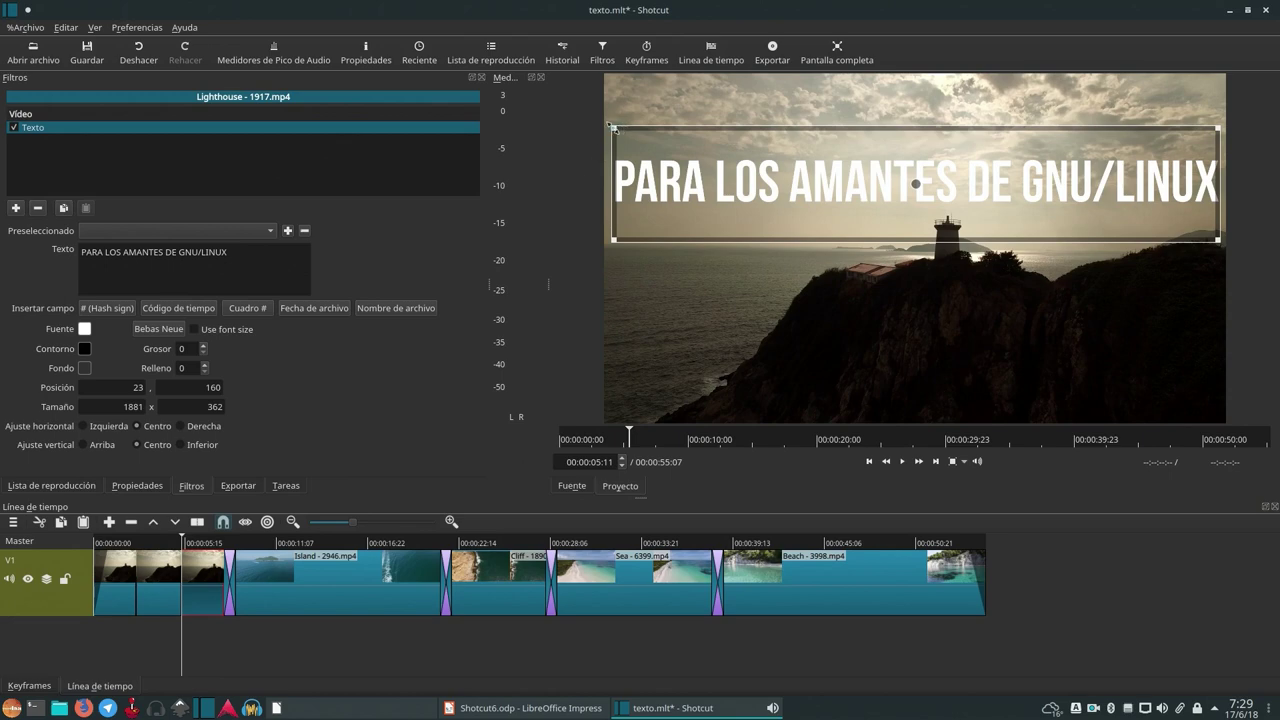
pyautogui.click(205, 346)
pyautogui.click(205, 346)
pyautogui.click(205, 346)
pyautogui.click(205, 346)
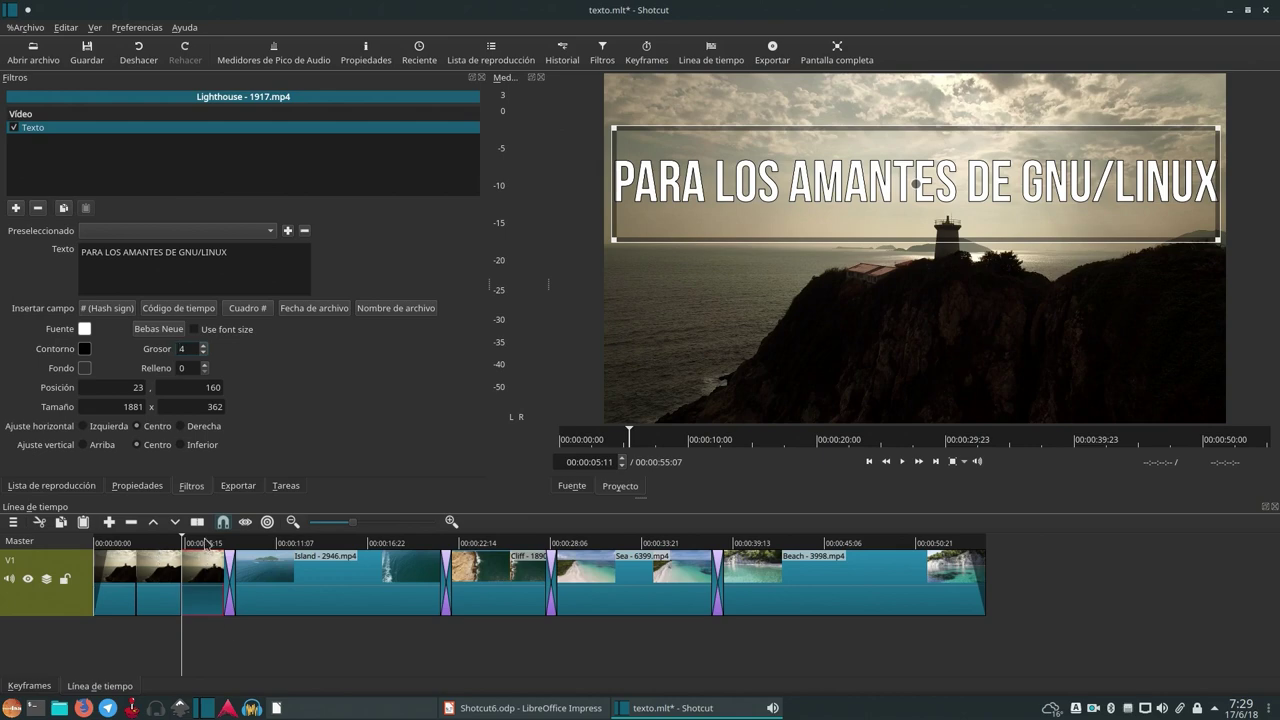
# - Play the project from the start into the Island clip to check the timing of both Lighthouse titles
pyautogui.click(205, 545)
pyautogui.press('Home')
pyautogui.press('space')
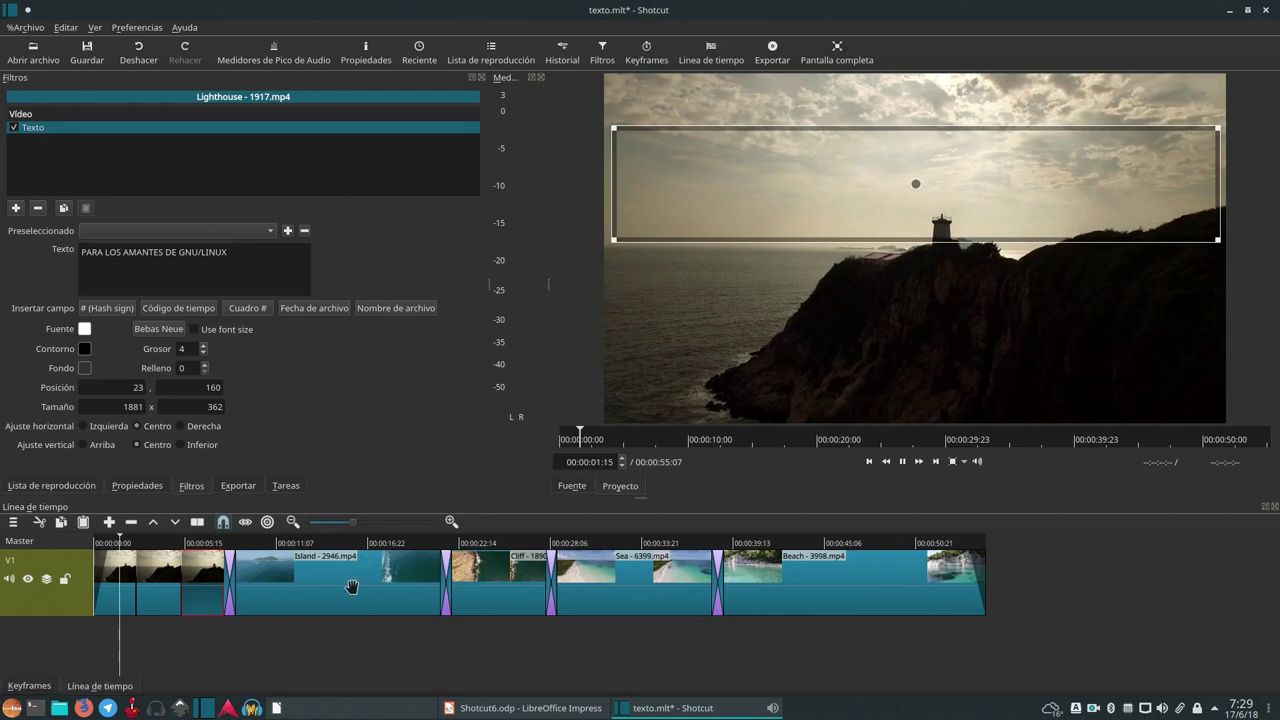
pyautogui.click(352, 587)
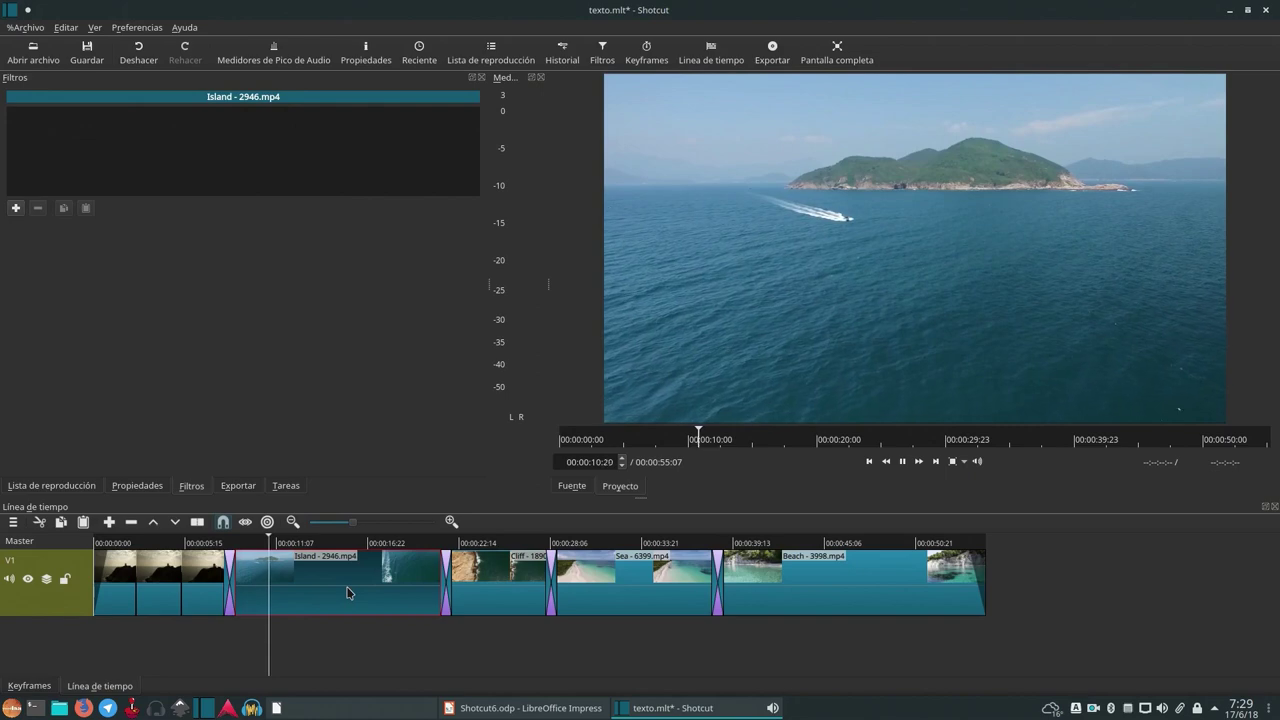
pyautogui.press('space')
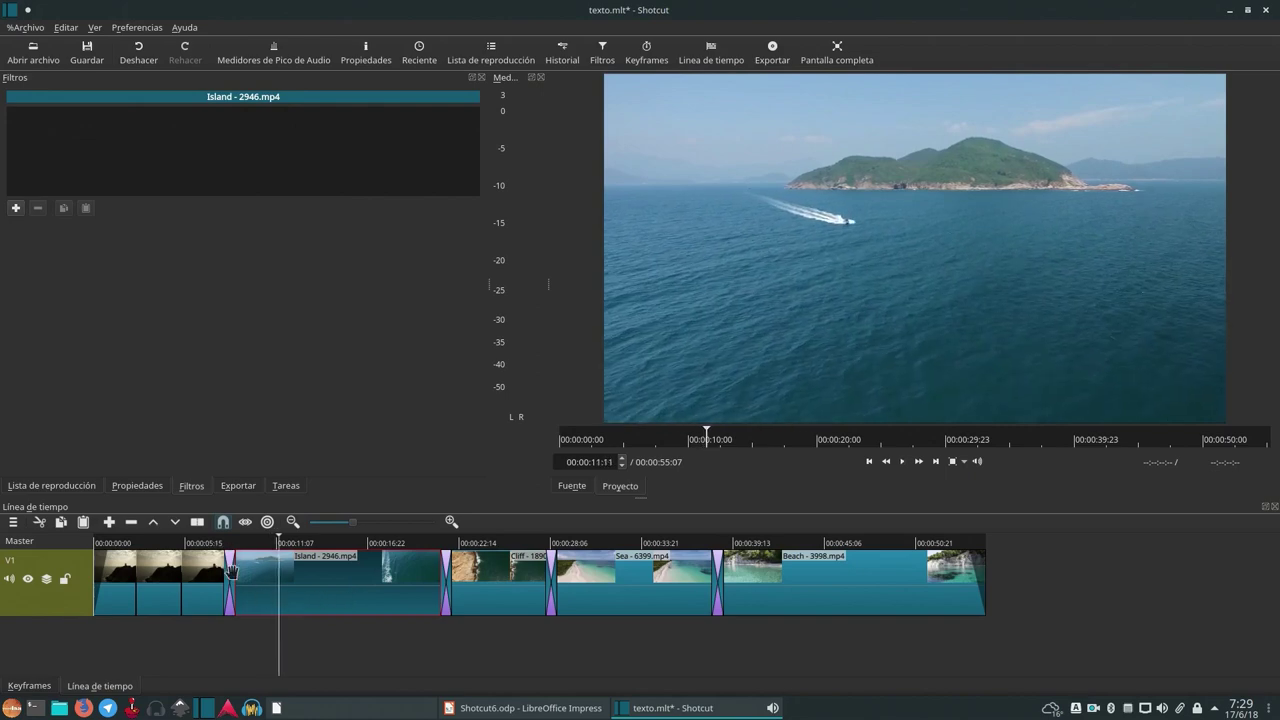
# - Split the Island clip at 00:00:10:23 and at 00:00:14:02 to isolate a middle section
pyautogui.click(231, 570)
pyautogui.click(258, 576)
pyautogui.press('space')
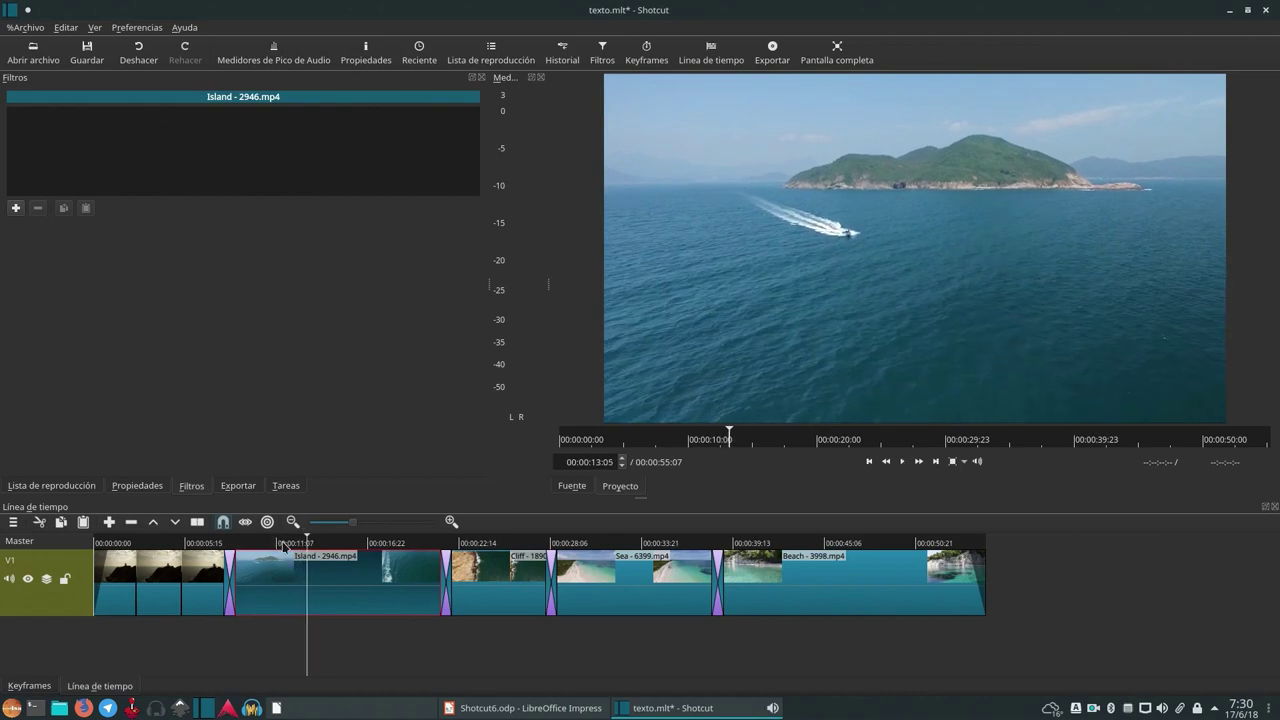
pyautogui.click(283, 543)
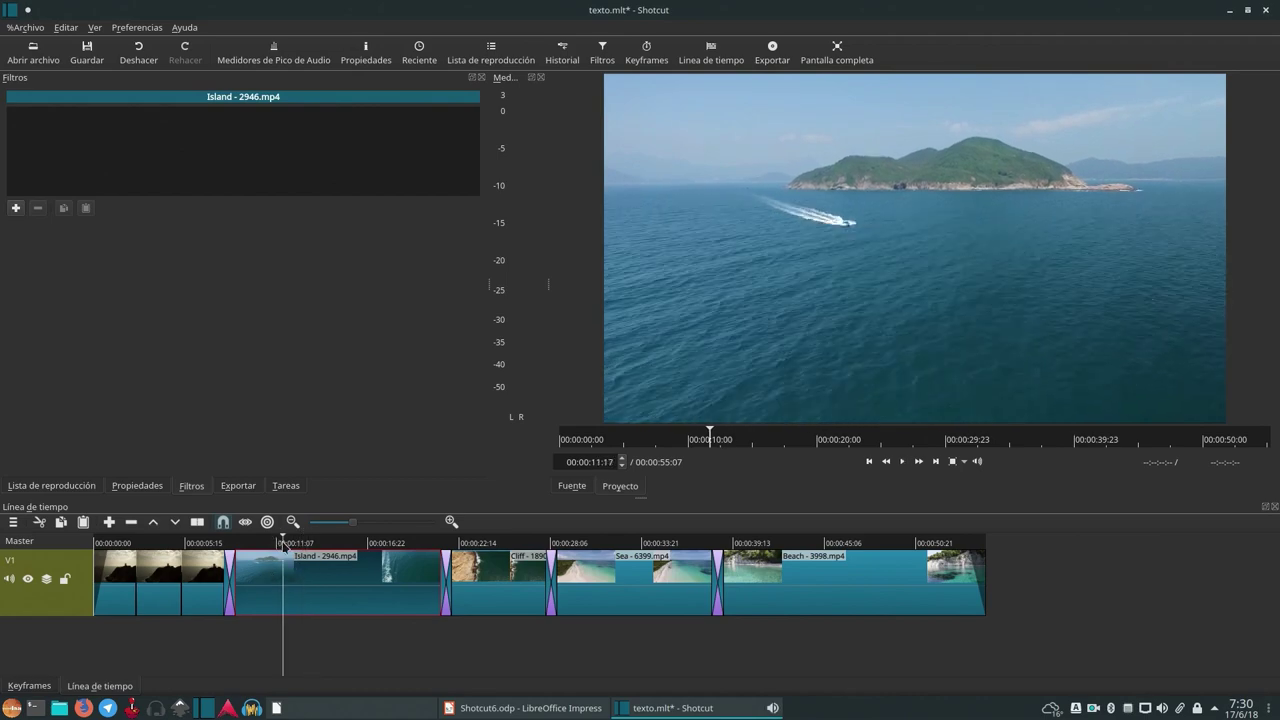
pyautogui.click(271, 545)
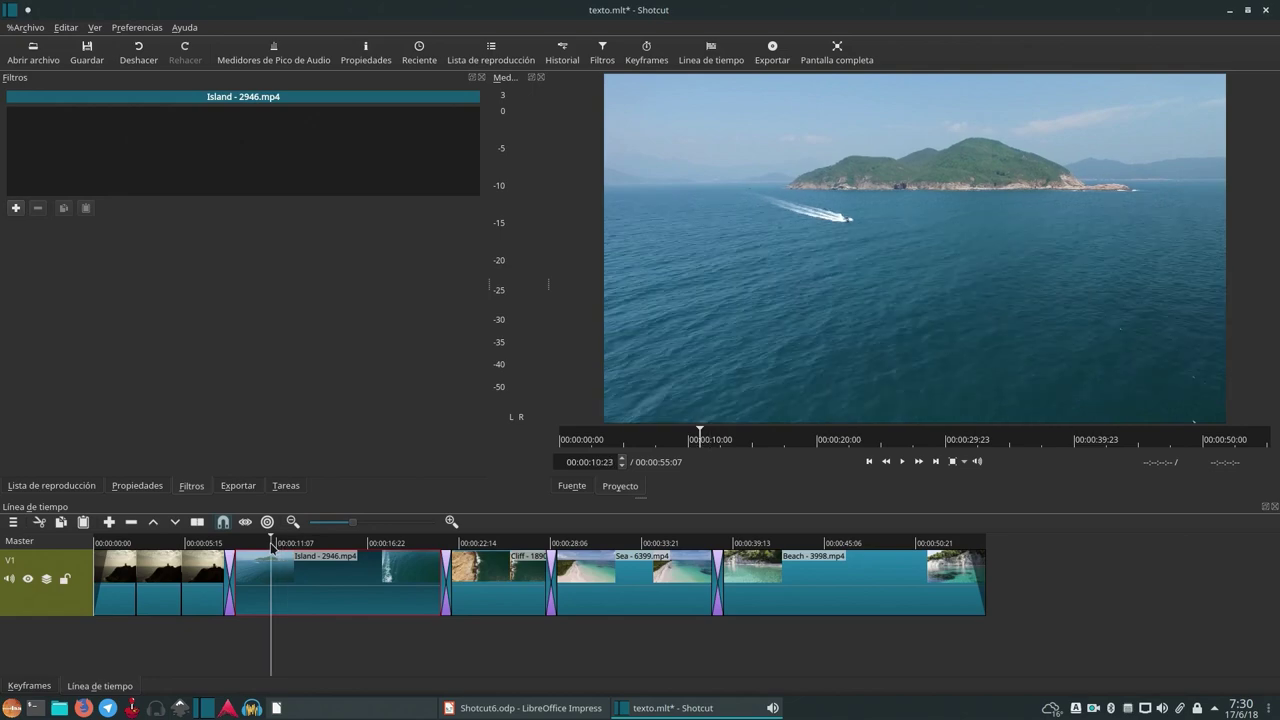
pyautogui.press('s')
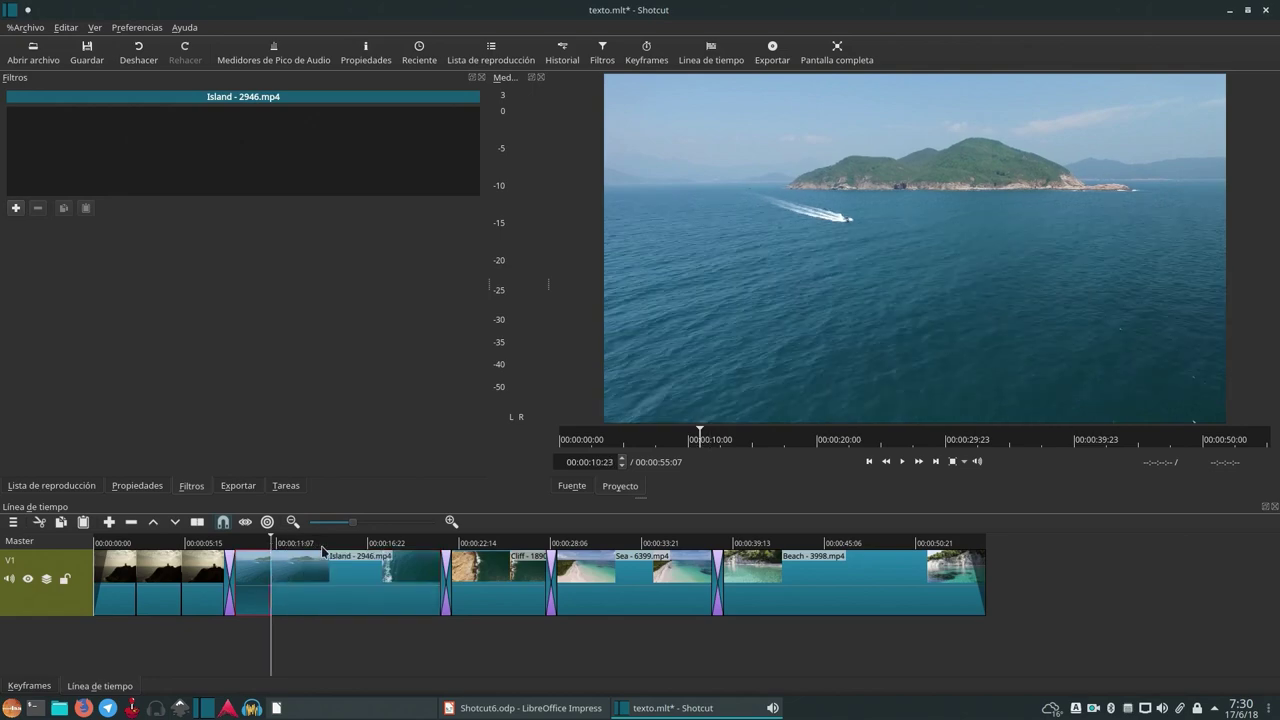
pyautogui.click(321, 545)
pyautogui.press('s')
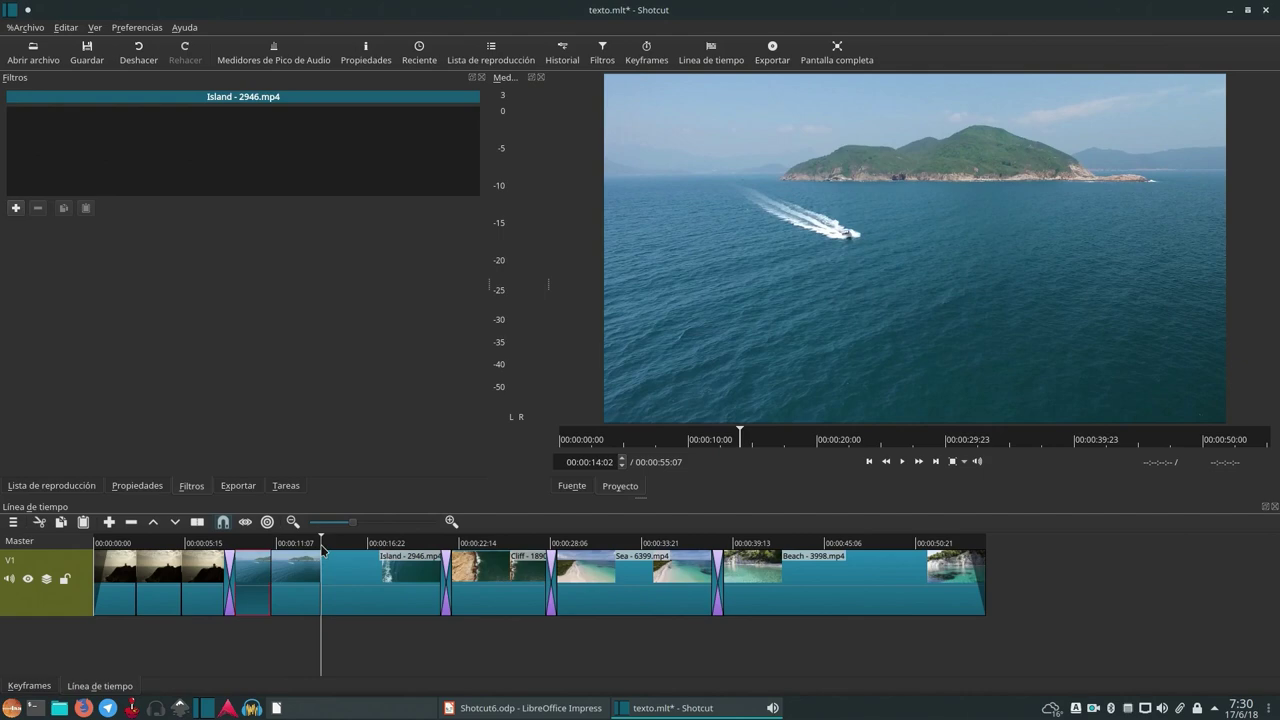
# - Copy the Texto filter from the last Lighthouse part to the middle Island section and show a frame within that section
pyautogui.click(296, 601)
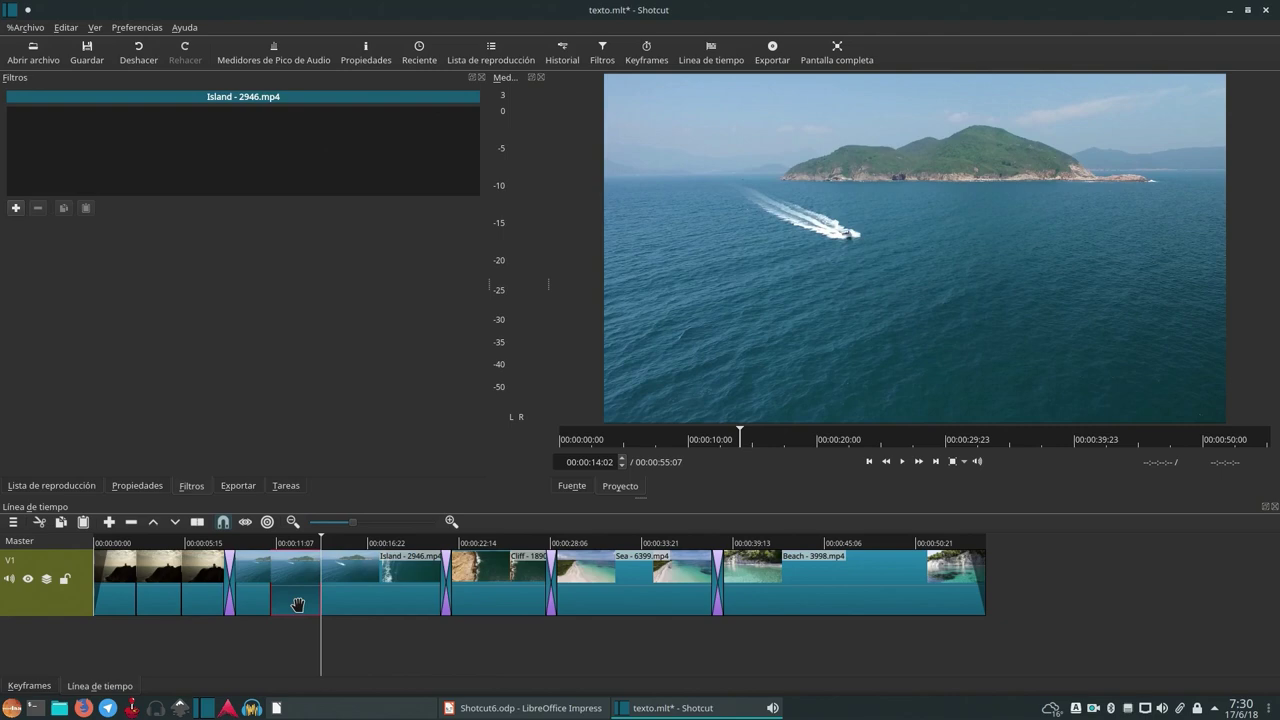
pyautogui.click(198, 598)
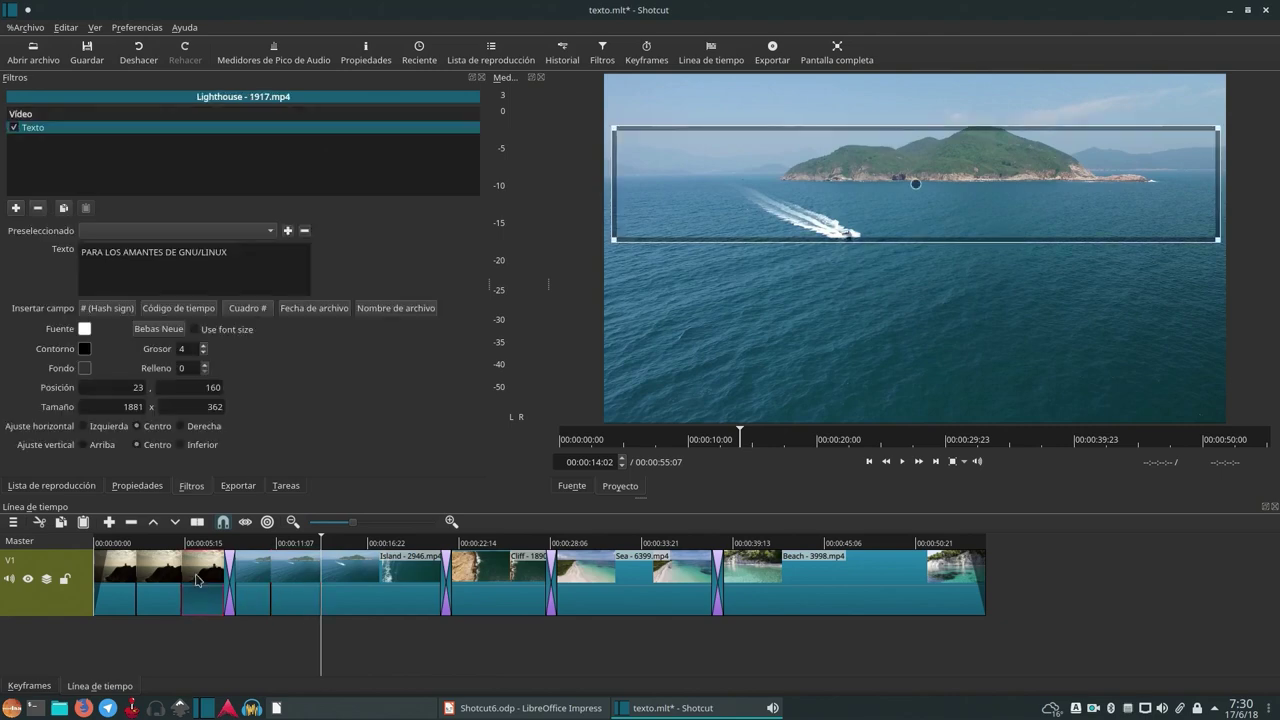
pyautogui.click(64, 210)
pyautogui.click(295, 600)
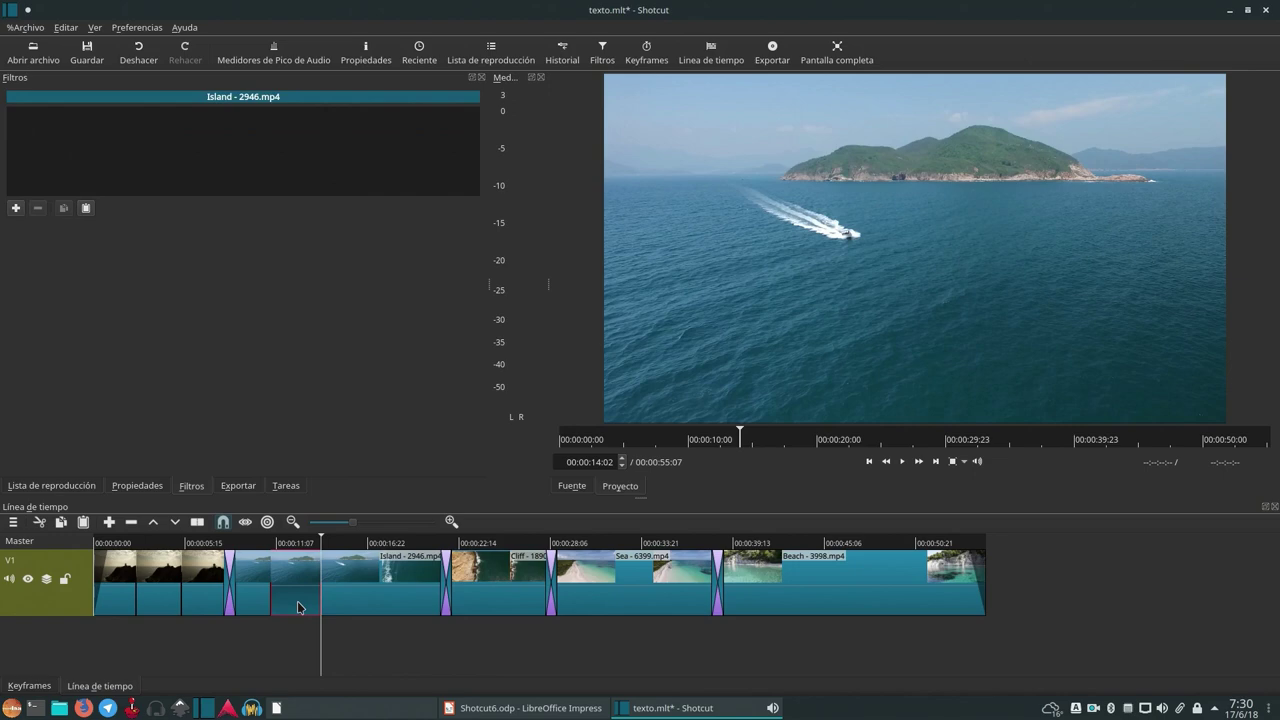
pyautogui.click(86, 209)
pyautogui.click(302, 543)
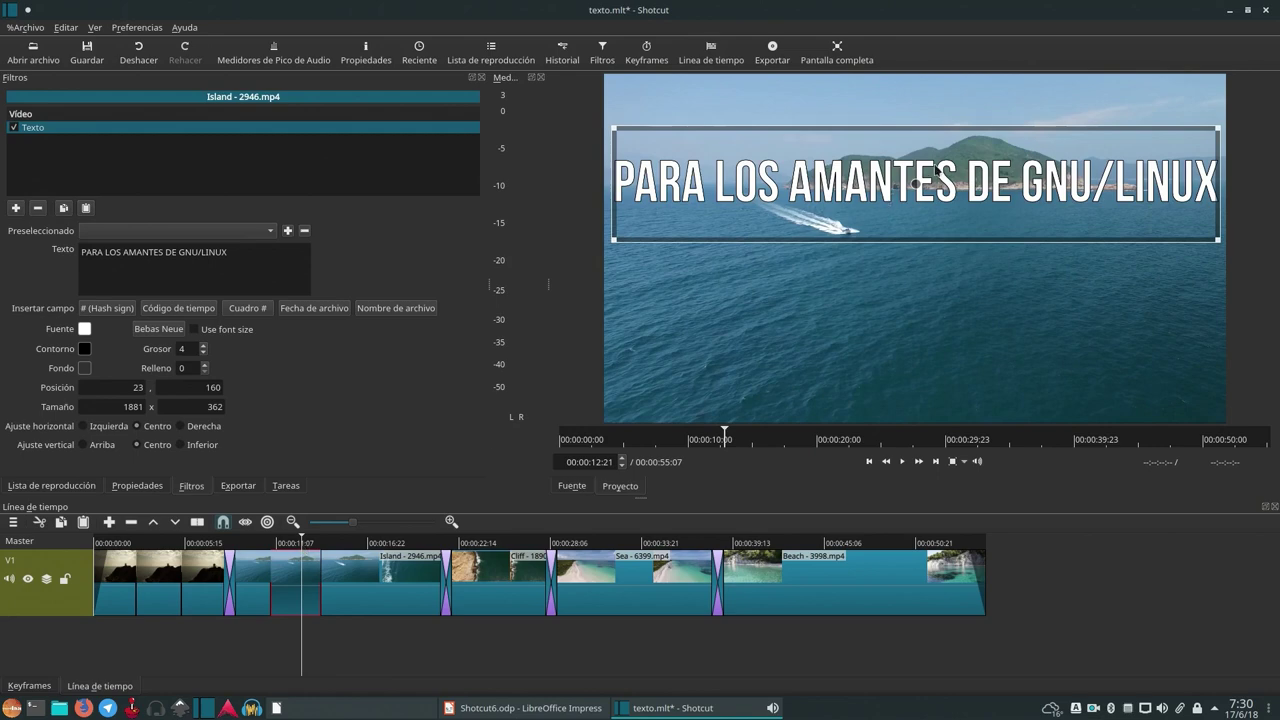
# - Move the Island title down to about 23, 597 and replace its text with "VEN AL PARAÍSO" and "DEL SOFTWARE LIBRE" on two lines
pyautogui.moveTo(916, 195); pyautogui.dragTo(914, 326)
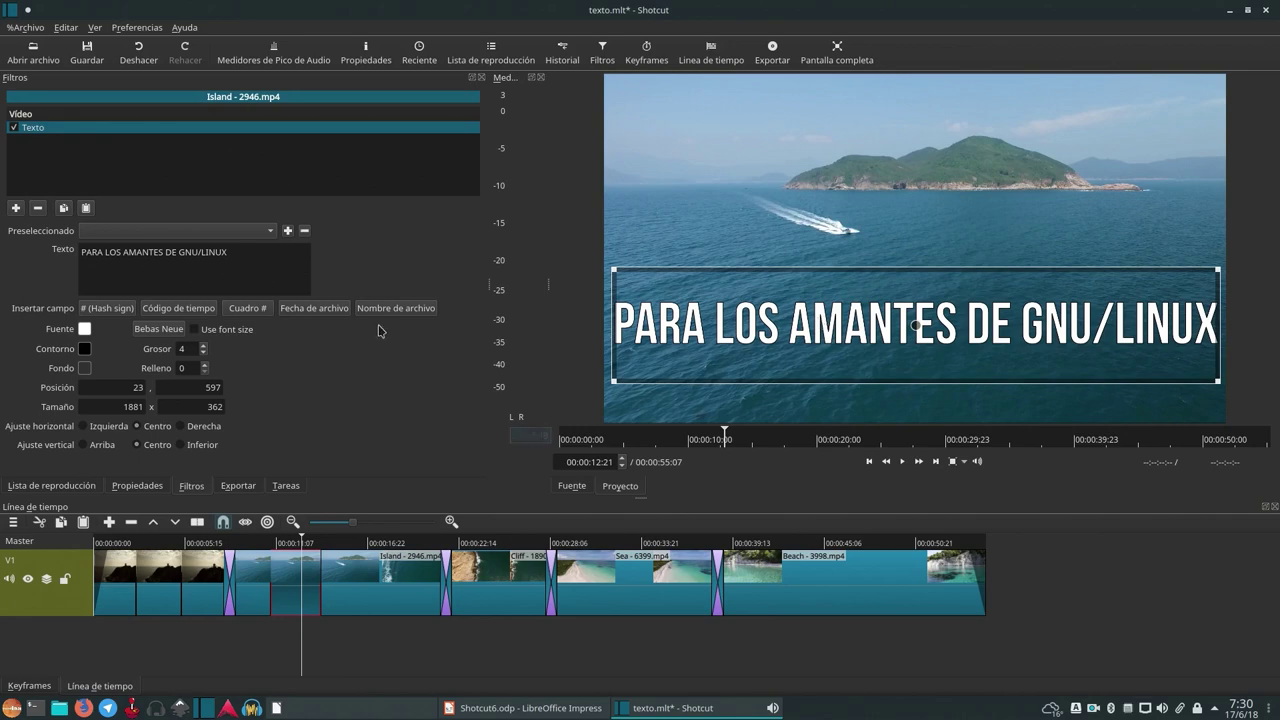
pyautogui.moveTo(228, 252); pyautogui.dragTo(81, 252)
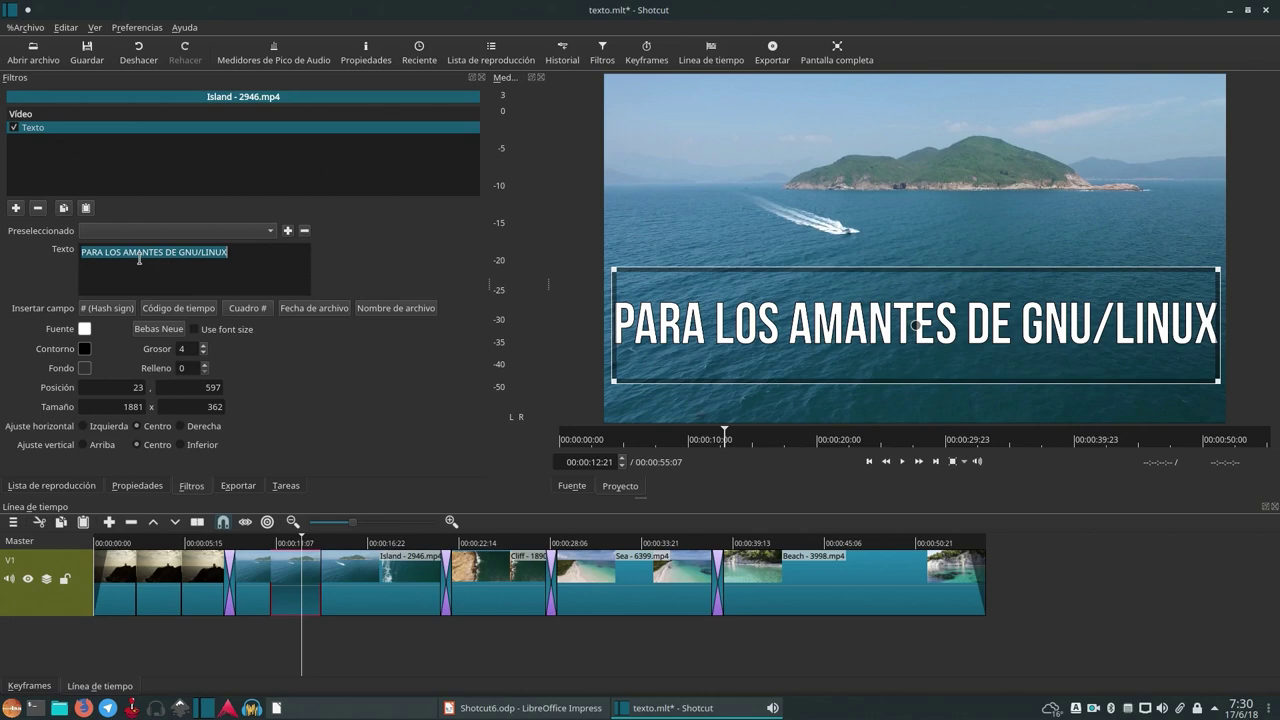
pyautogui.write('VEN AL PARAÍSO')
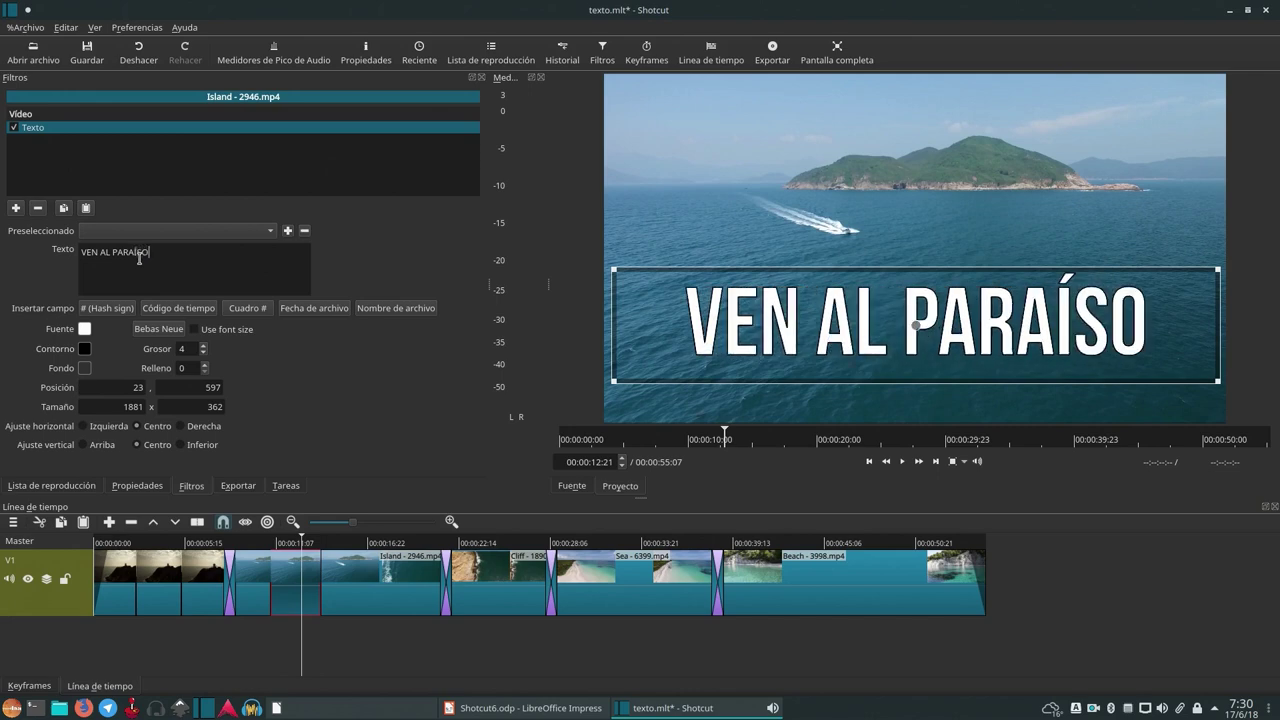
pyautogui.press('Return')
pyautogui.write('DEL SOFTA')
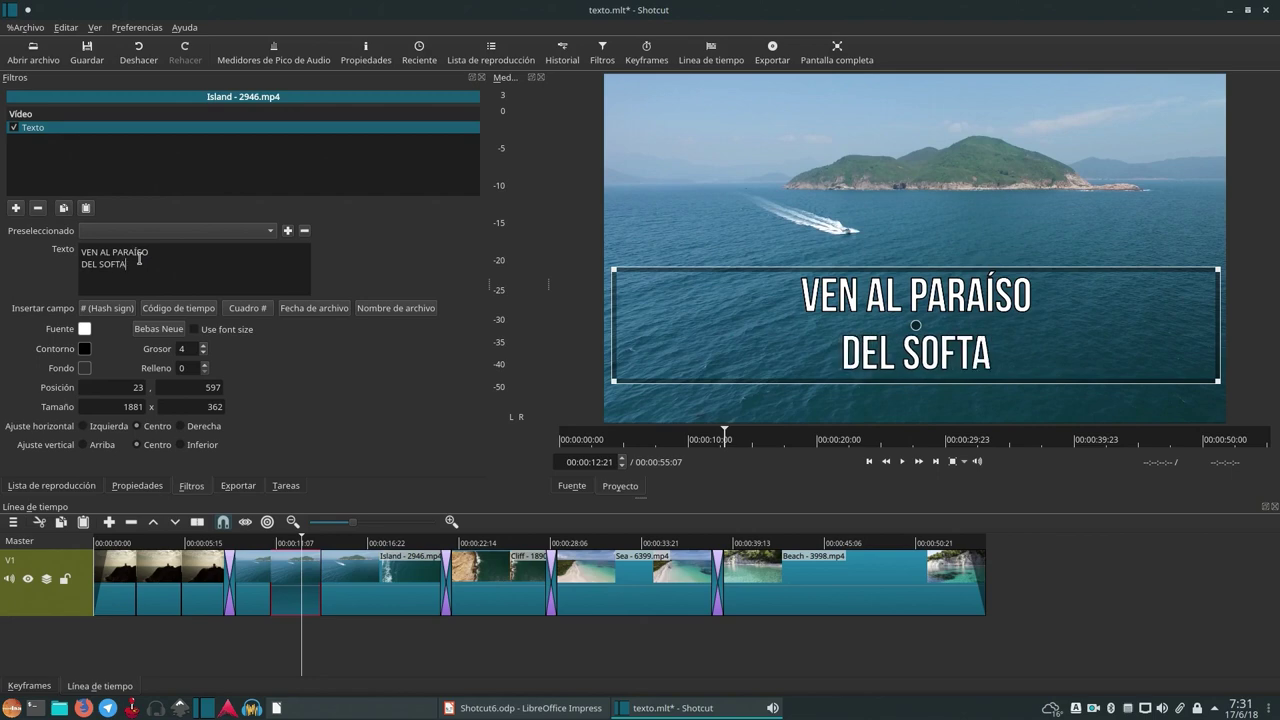
pyautogui.press('BackSpace')
pyautogui.write('WARE ')
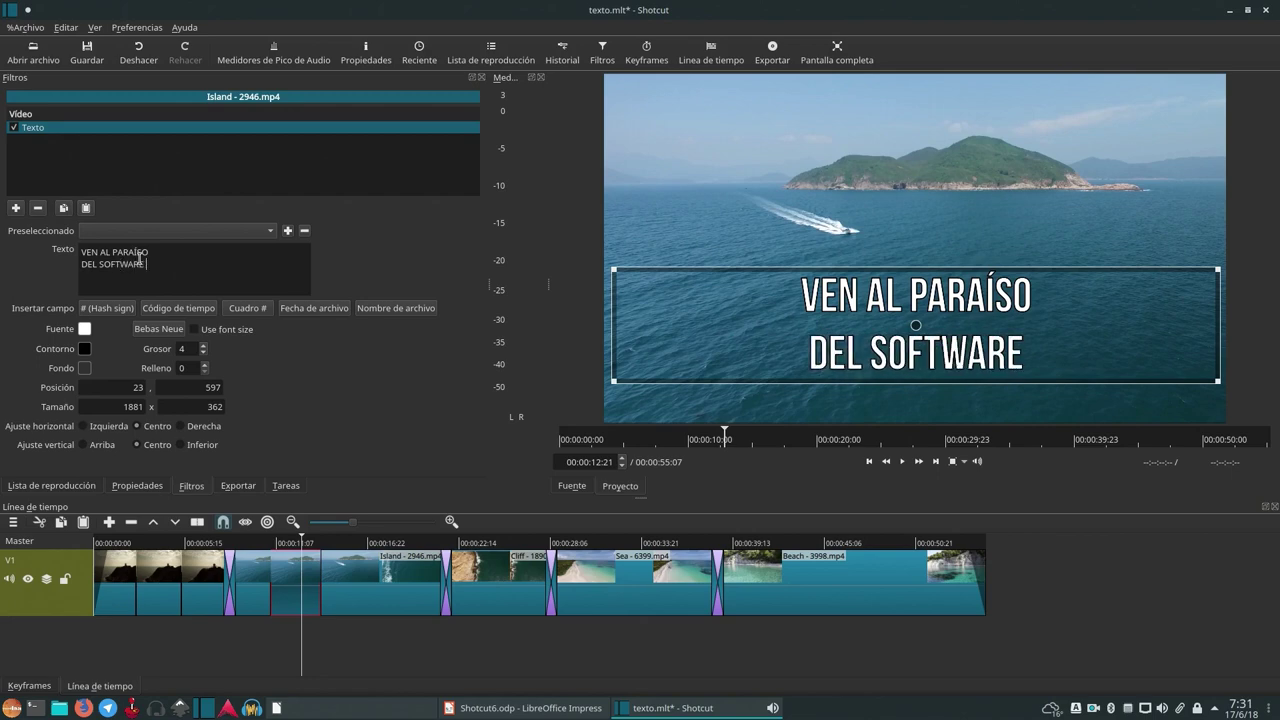
pyautogui.write('LIBRE')
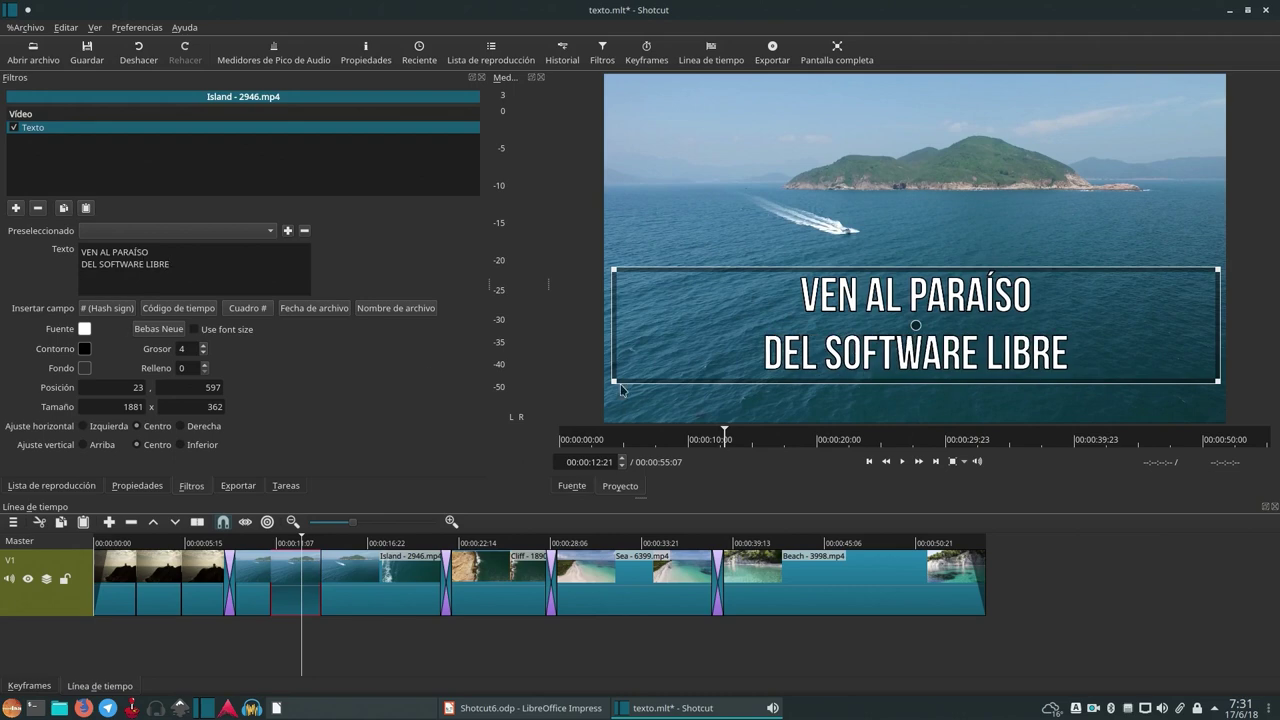
# - Enlarge the Island title's text box to about 2153 x 477, starting at about -82, 597, and play the result
pyautogui.moveTo(616, 379); pyautogui.dragTo(578, 415)
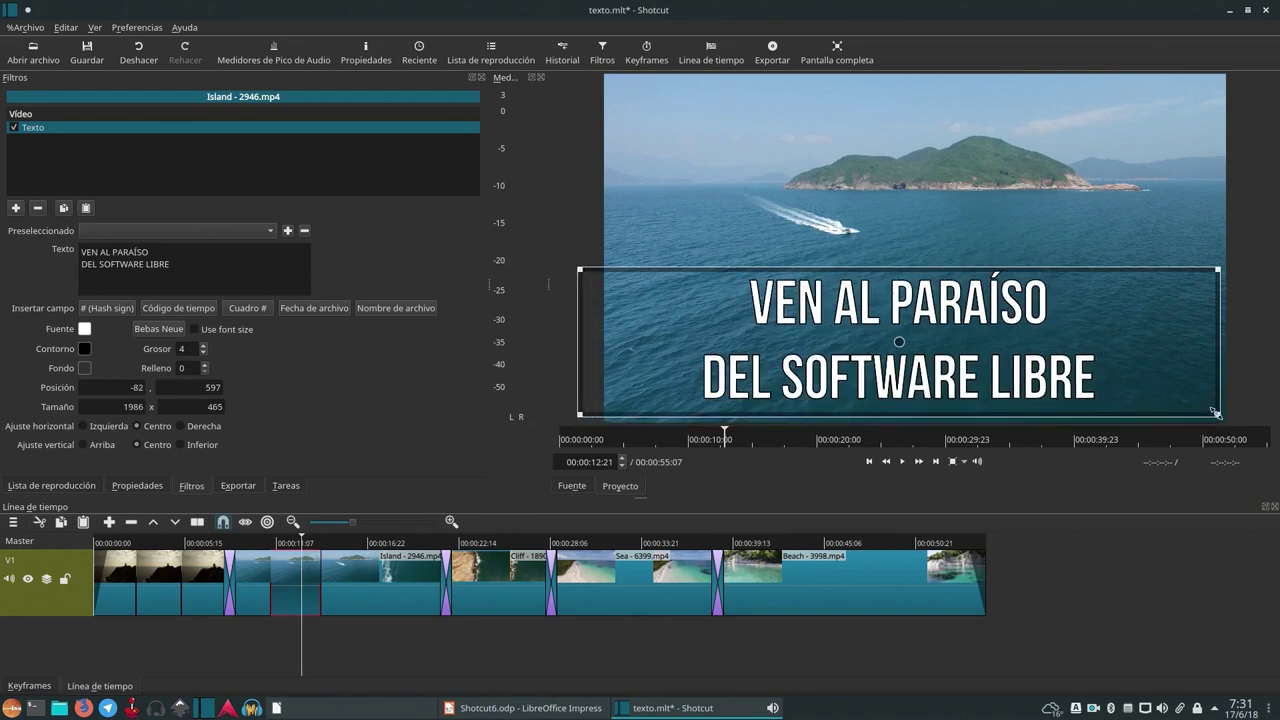
pyautogui.moveTo(1219, 413); pyautogui.dragTo(1277, 424)
pyautogui.press('space')
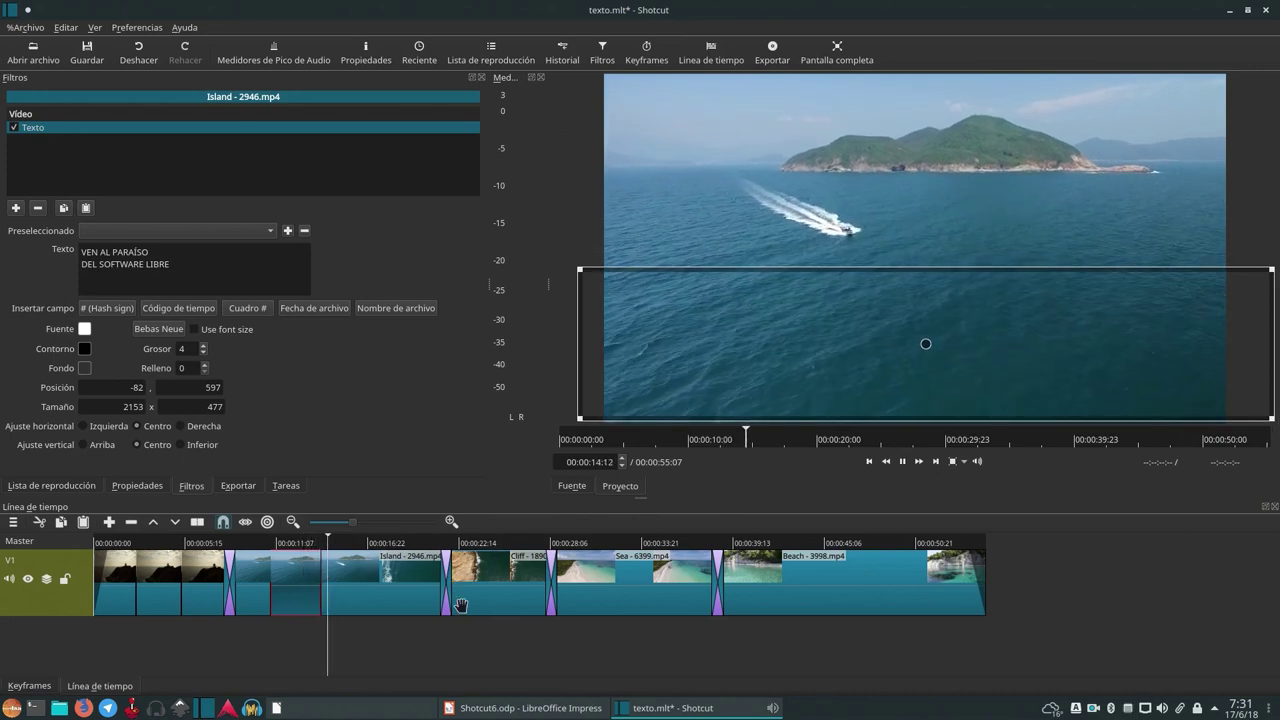
# - Stop playback and undo both splits of the Island clip to rejoin it into one clip
pyautogui.press('space')
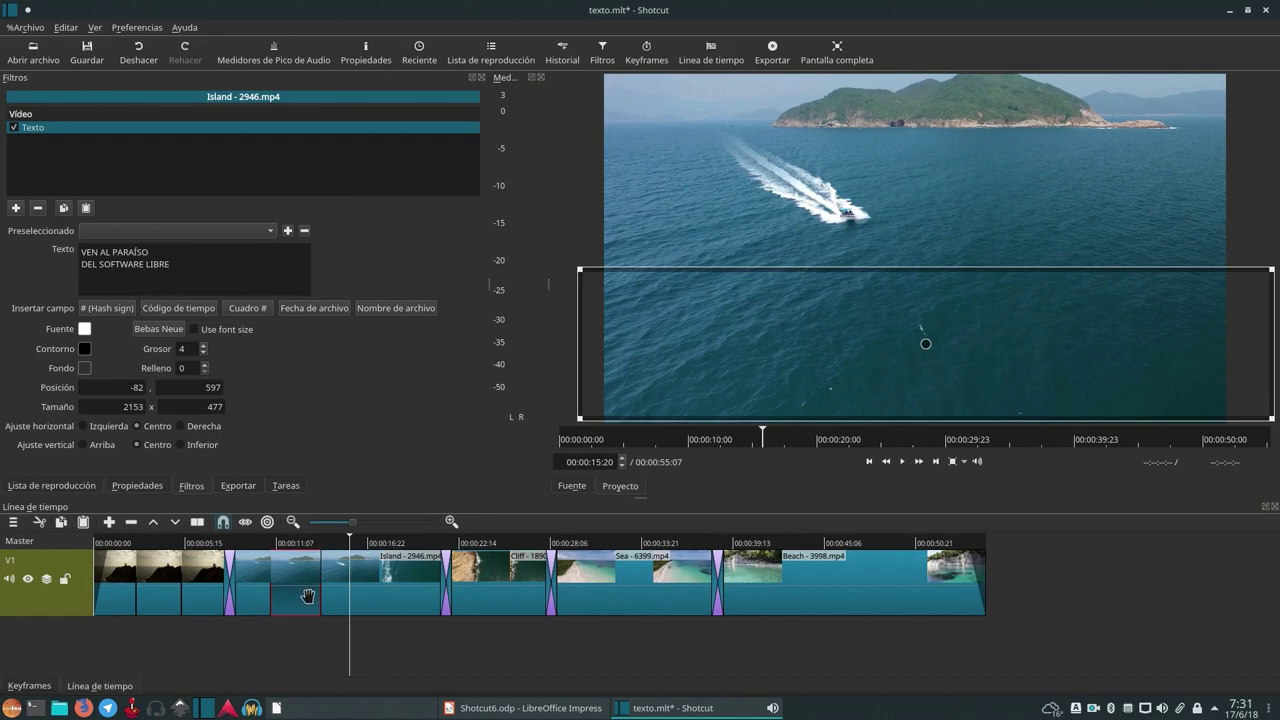
pyautogui.hotkey('ctrl', 'z')
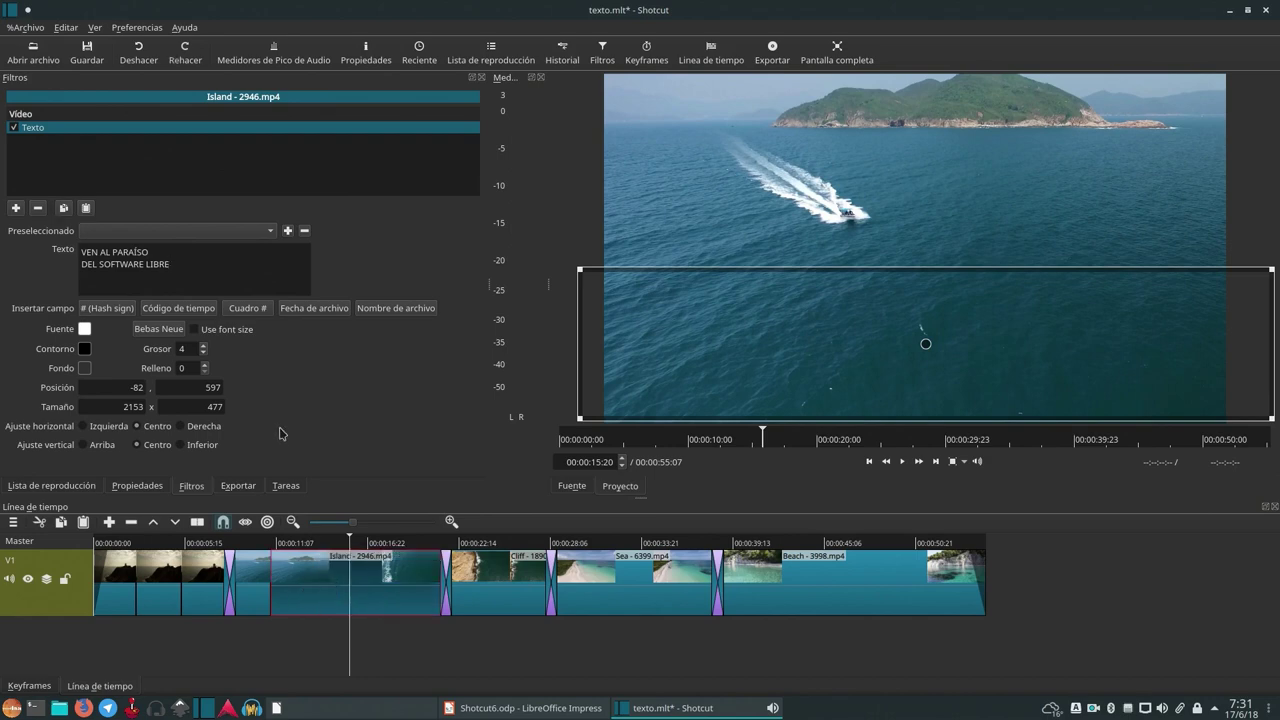
pyautogui.click(329, 542)
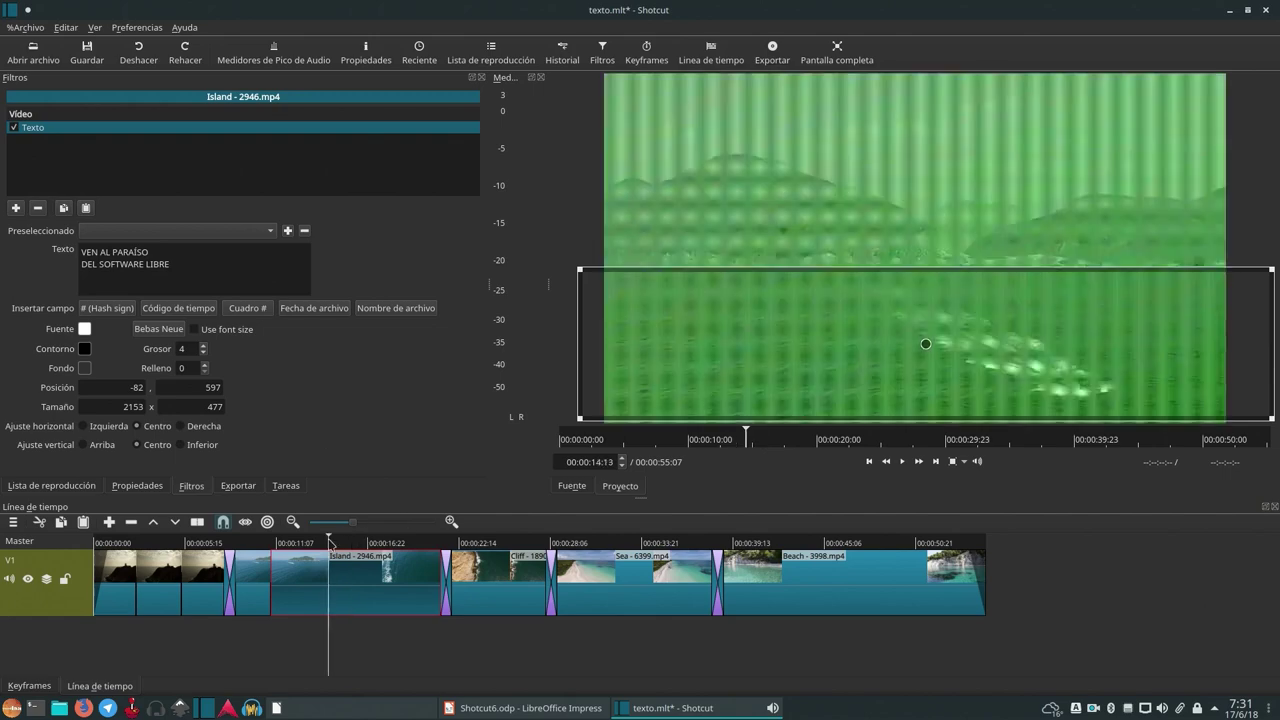
pyautogui.press('space')
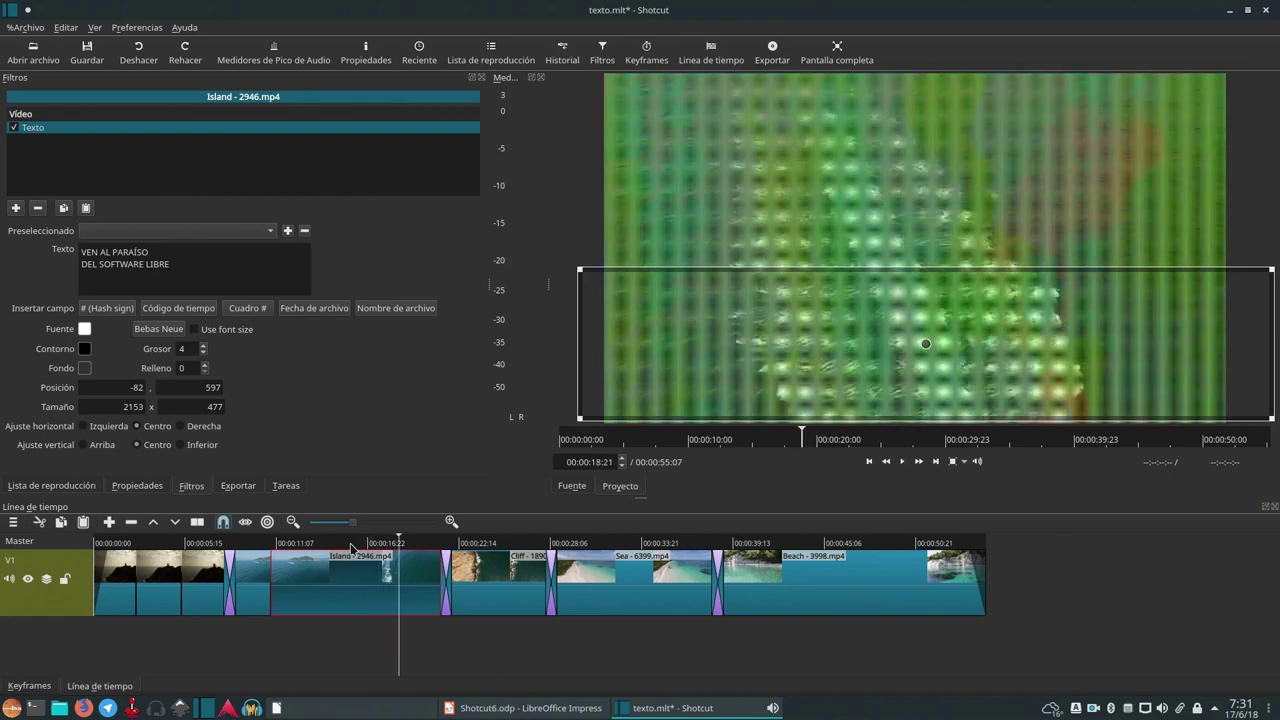
pyautogui.hotkey('ctrl', 'd')
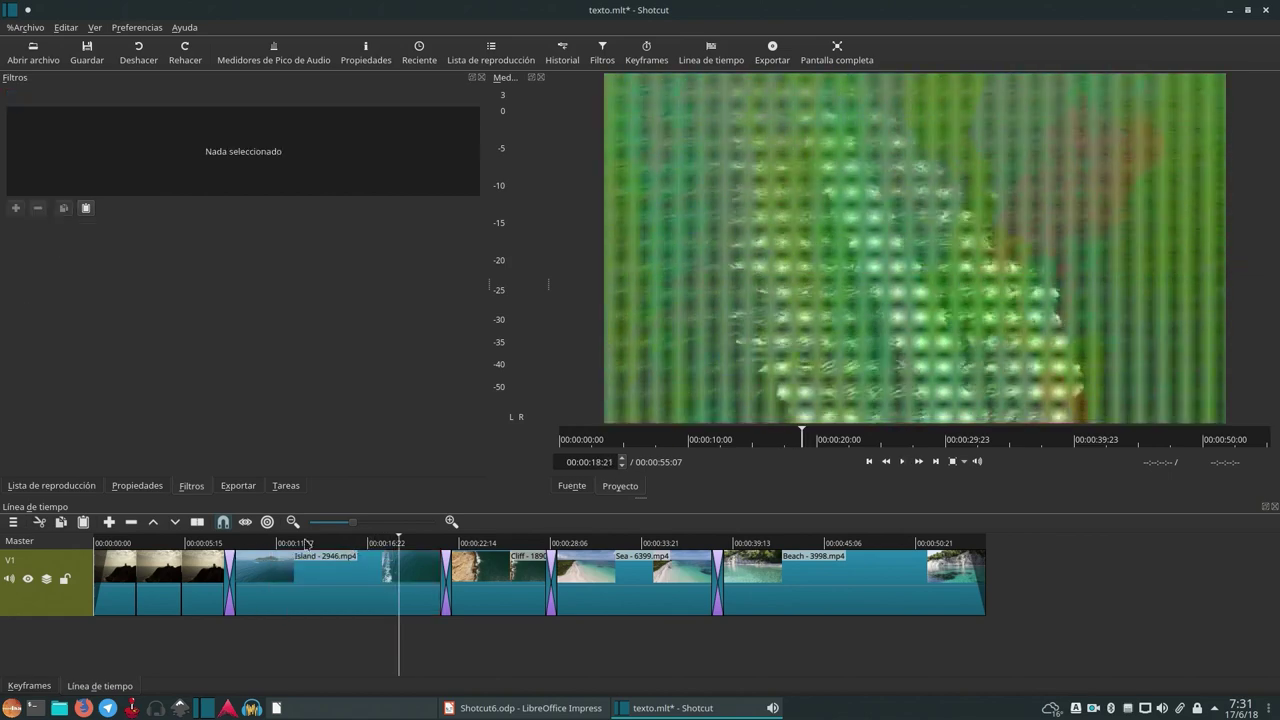
# - Paste the copied Texto filter with "VEN AL PARAÍSO DEL SOFTWARE LIBRE" onto the whole Island clip, with the playhead at about 00:00:10:03
pyautogui.click(204, 546)
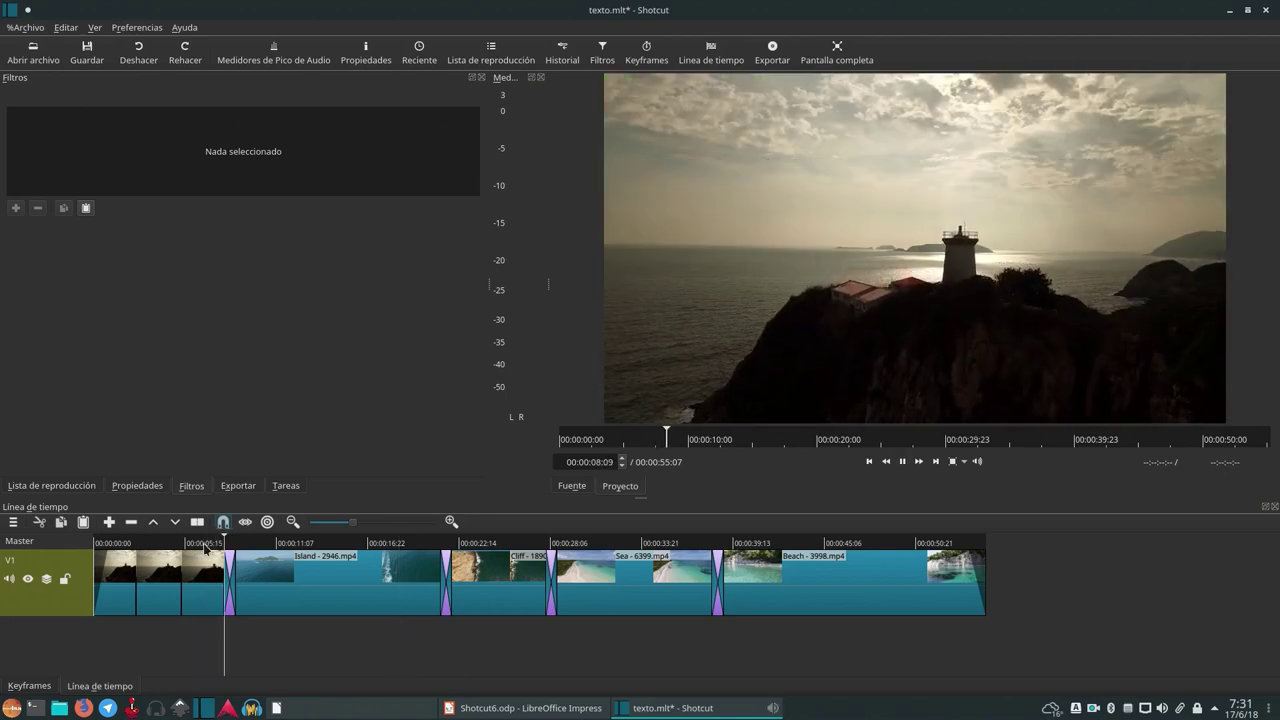
pyautogui.press('space')
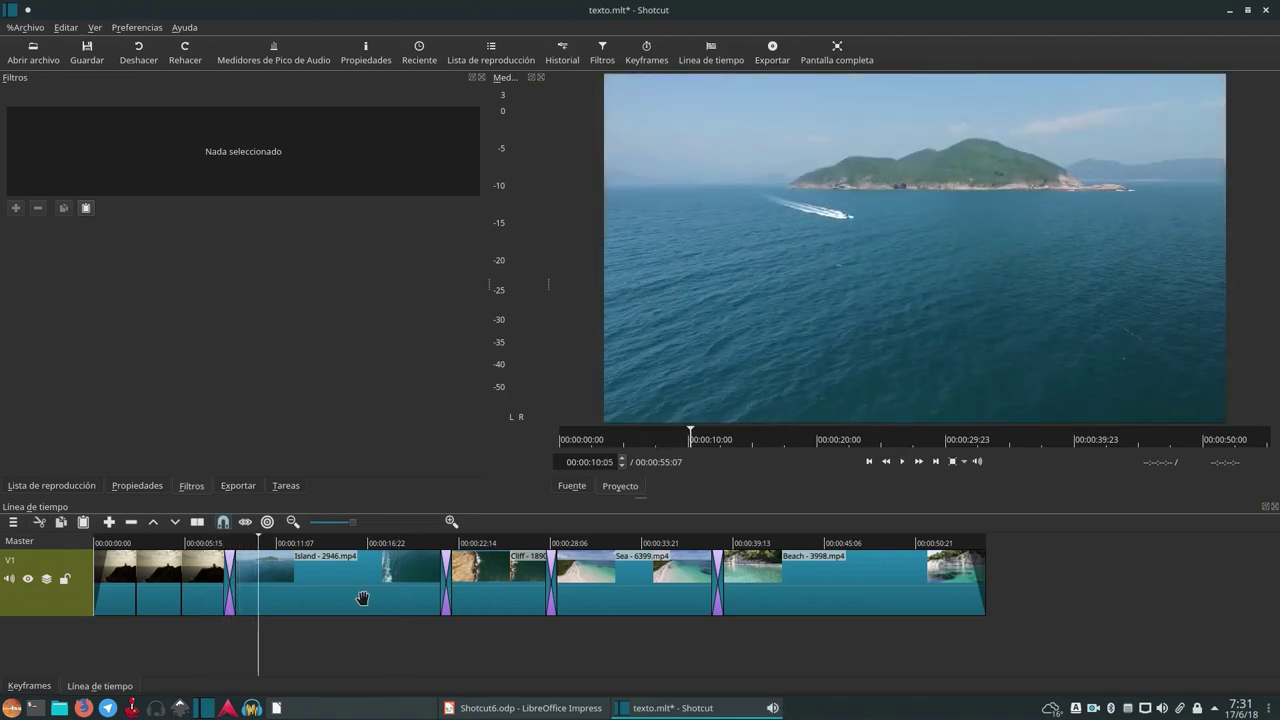
pyautogui.click(364, 600)
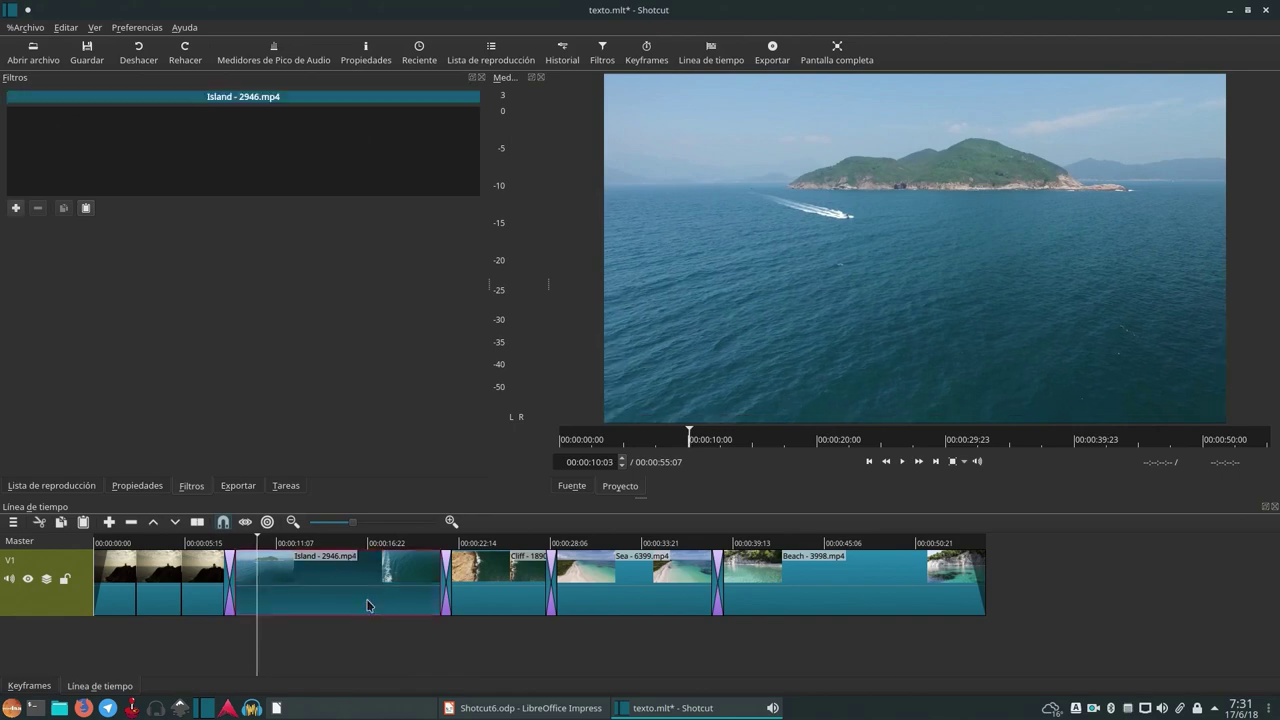
pyautogui.click(87, 209)
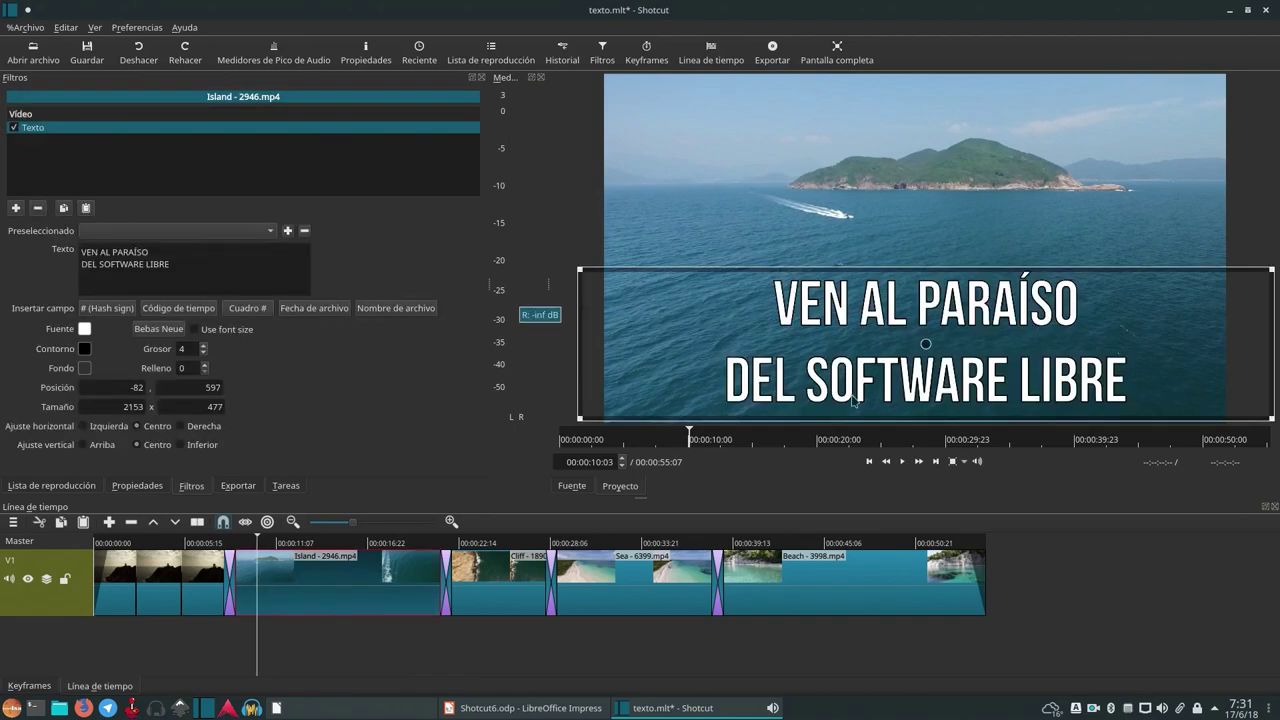
# - Play the Island title and split the Island clip at 00:00:17:01
pyautogui.press('space')
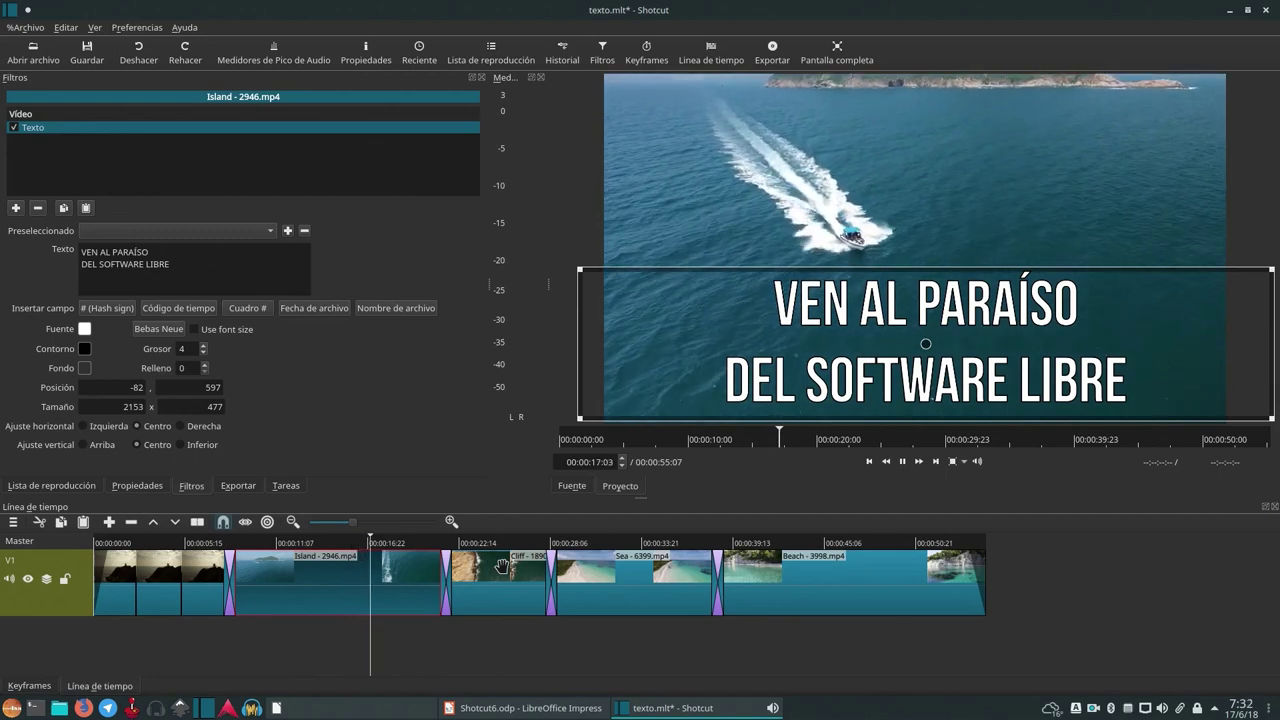
pyautogui.click(378, 546)
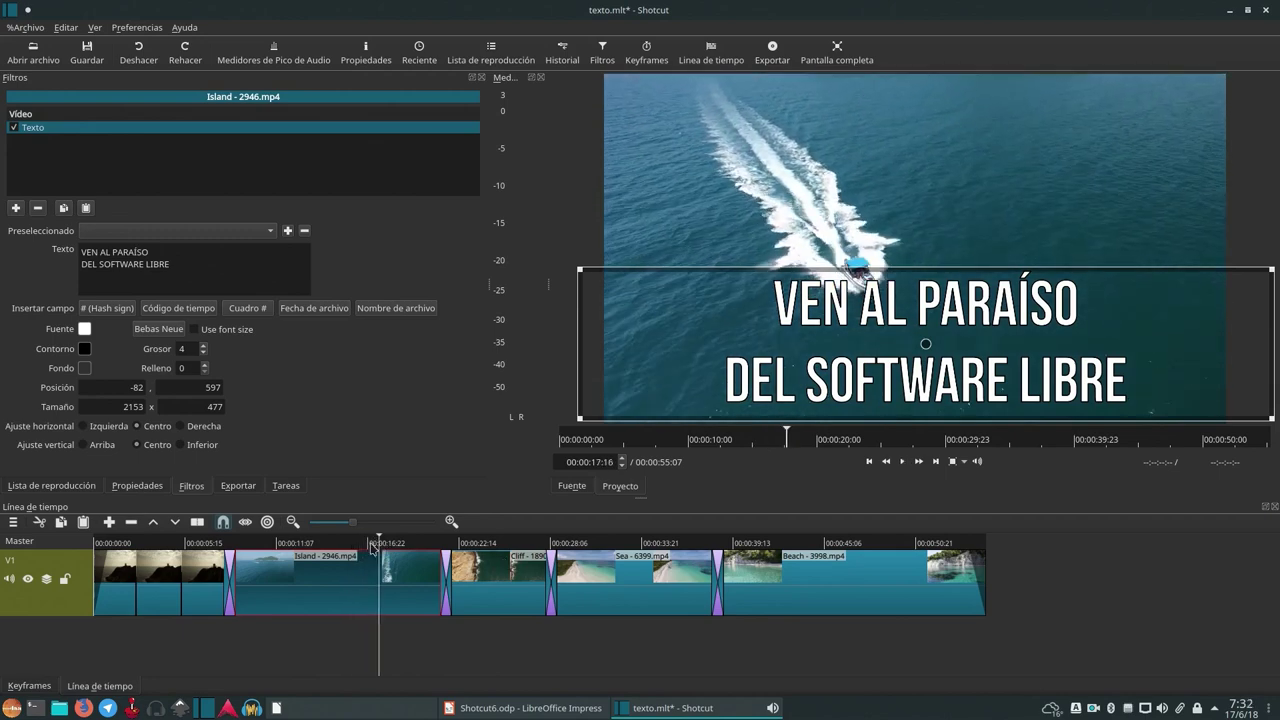
pyautogui.click(370, 544)
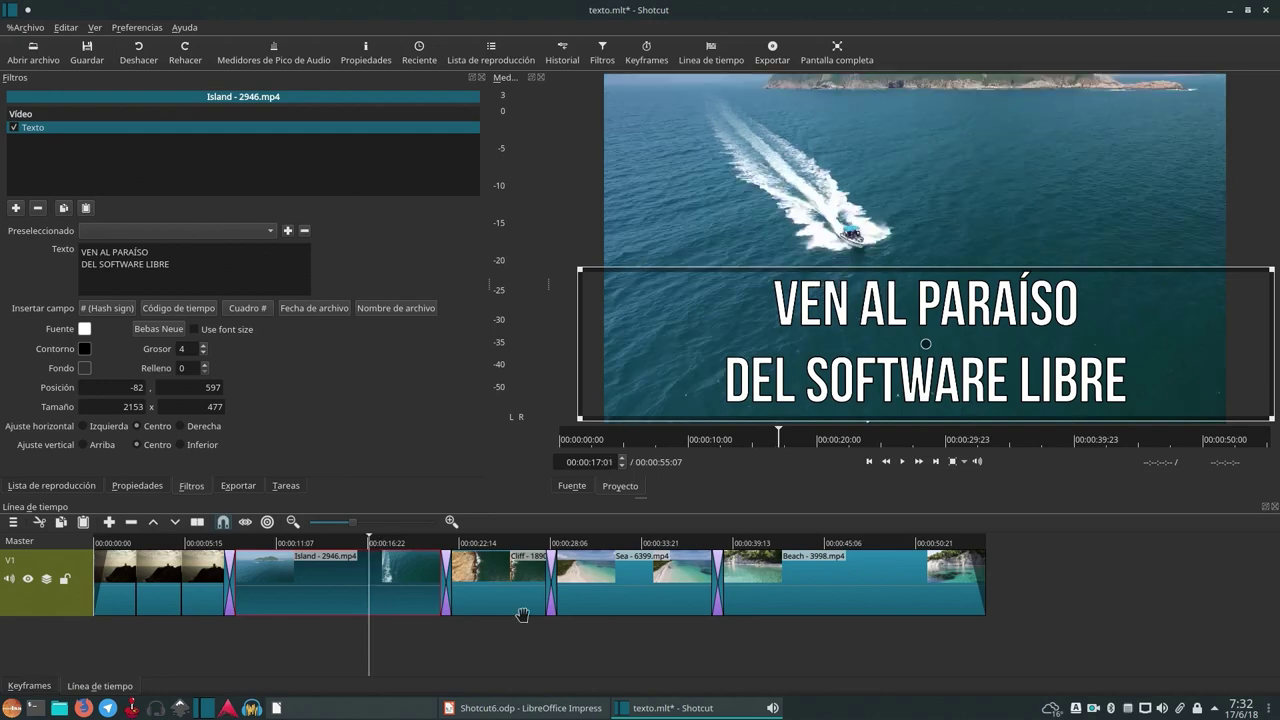
pyautogui.press('s')
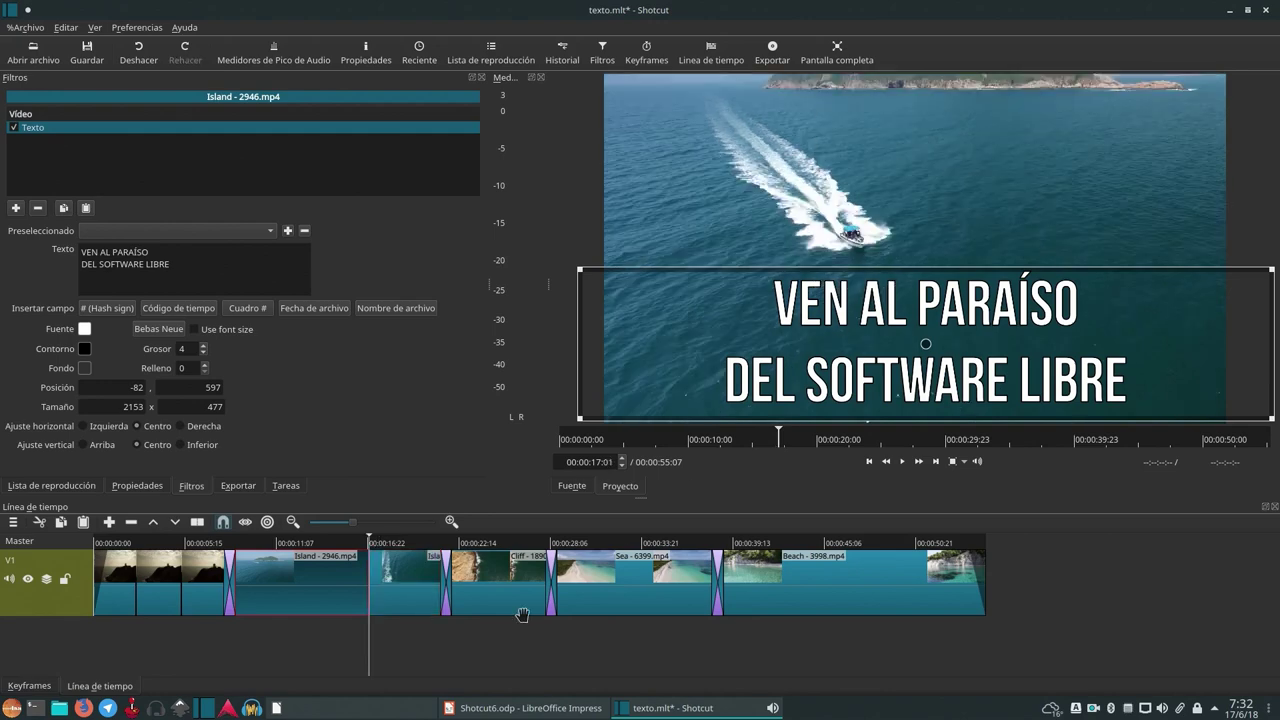
# - Remove the Texto filter from the second Island part and play from shortly before the split
pyautogui.click(412, 614)
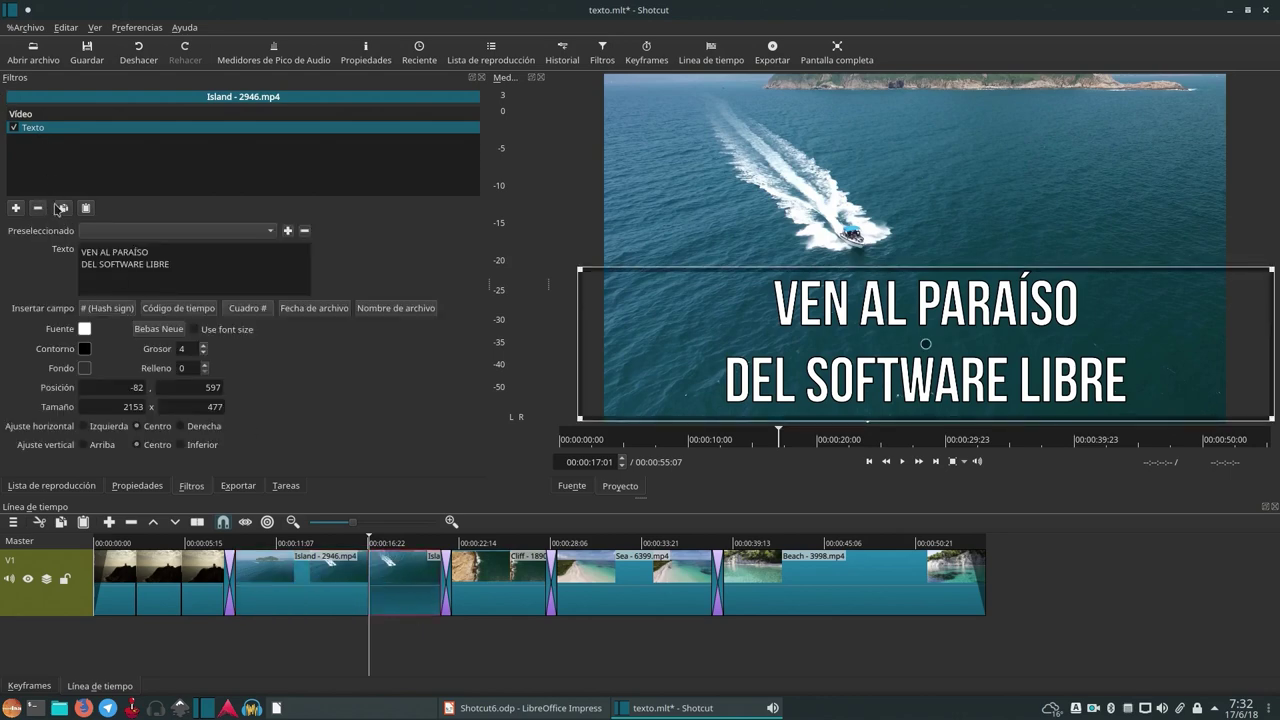
pyautogui.click(38, 210)
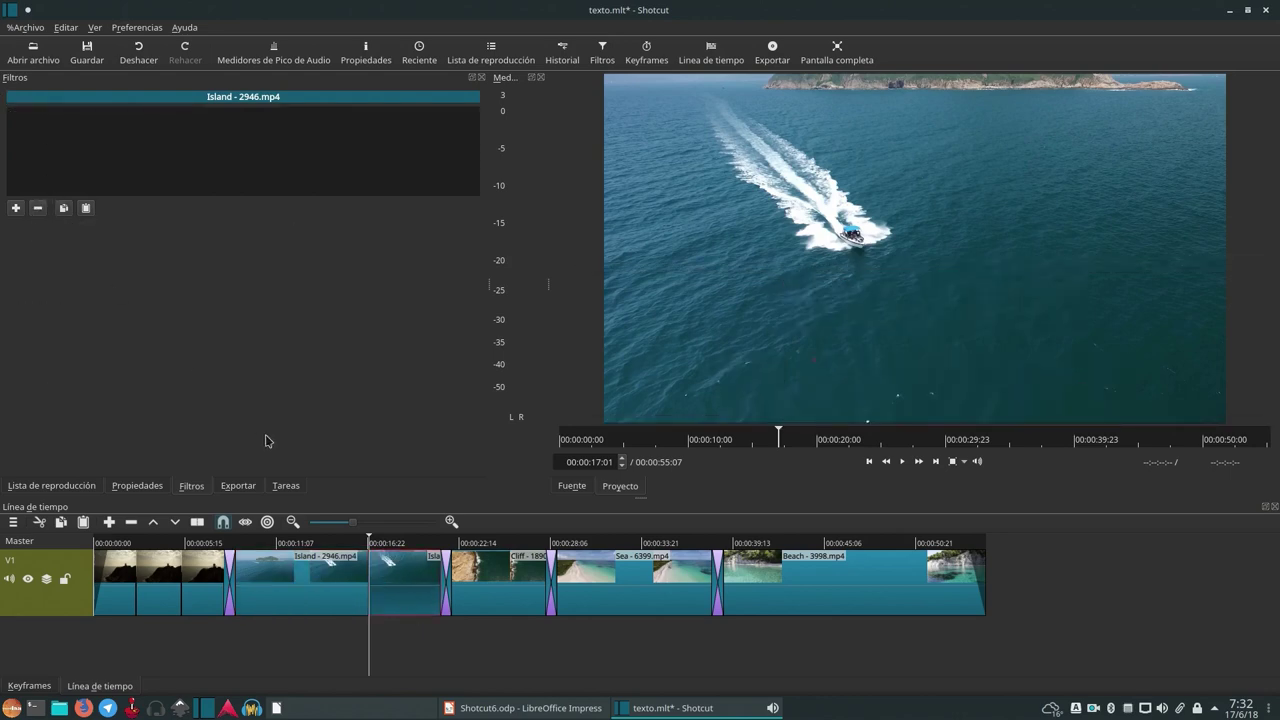
pyautogui.click(340, 543)
pyautogui.press('space')
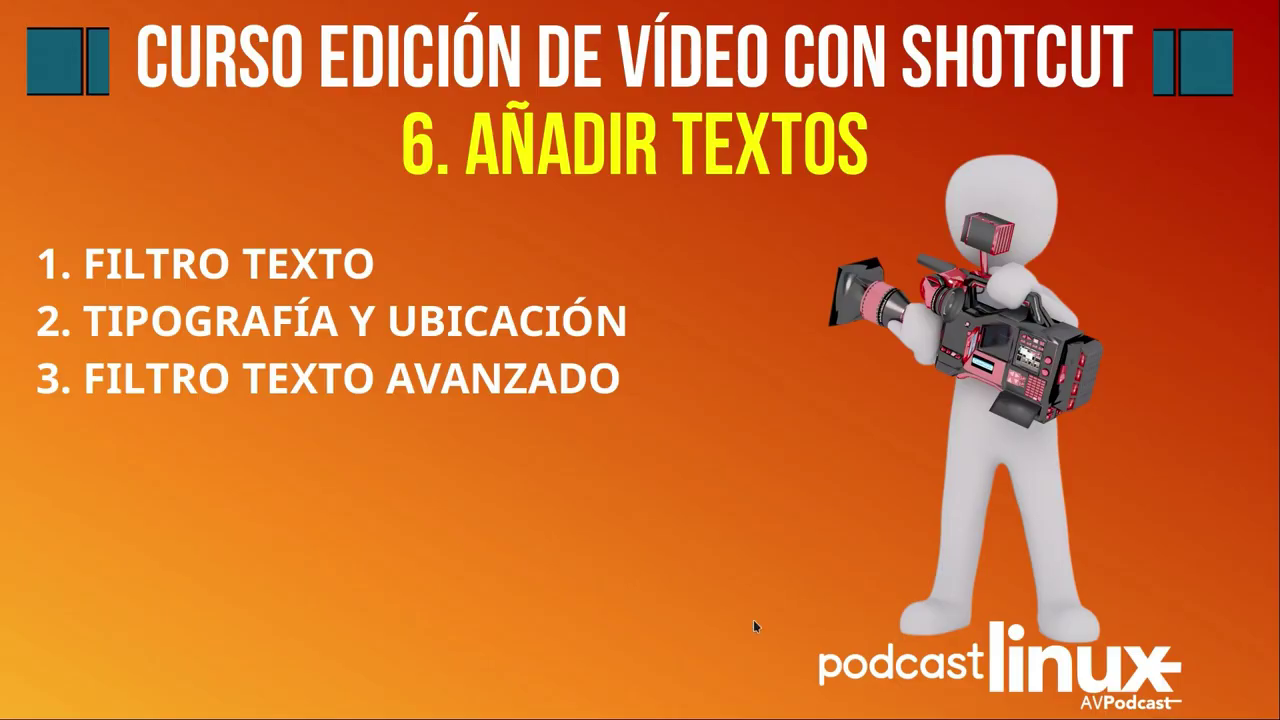
# - Switch from the slideshow to the LibreOffice Impress editing window and launch Shotcut again
pyautogui.moveTo(0, 0)
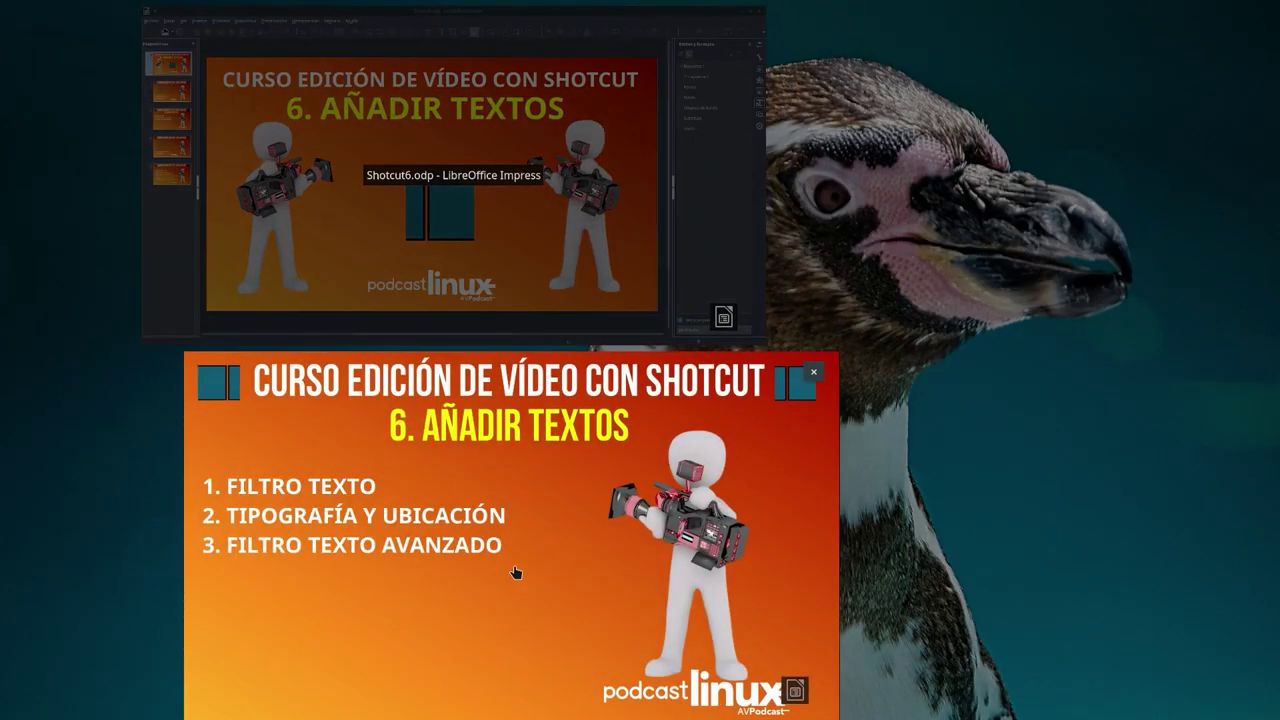
pyautogui.click(515, 571)
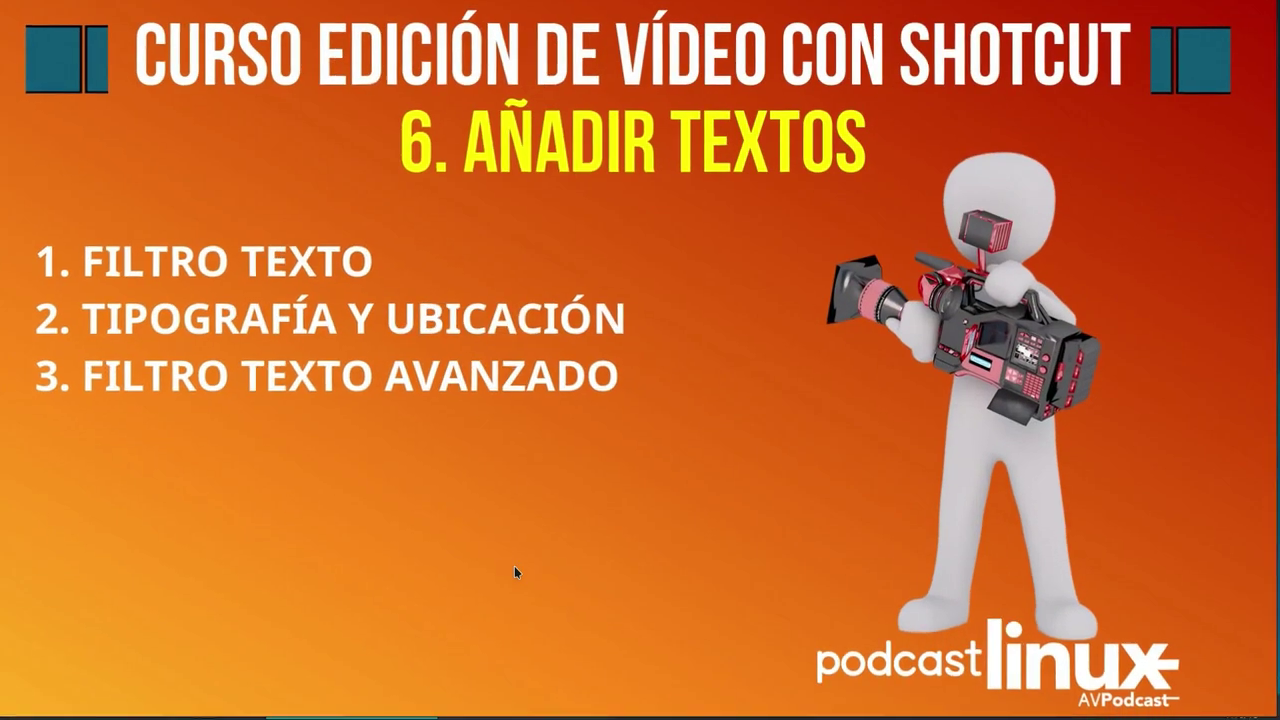
pyautogui.moveTo(0, 0)
pyautogui.click(450, 170)
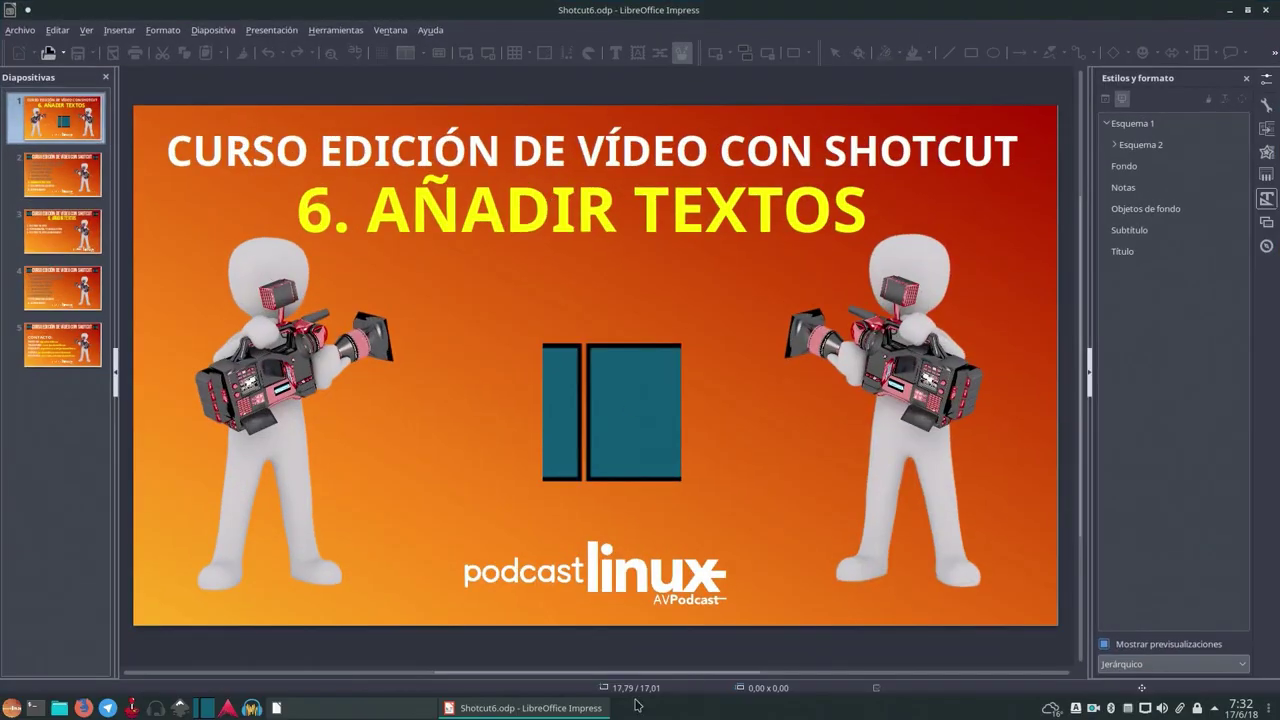
pyautogui.click(204, 708)
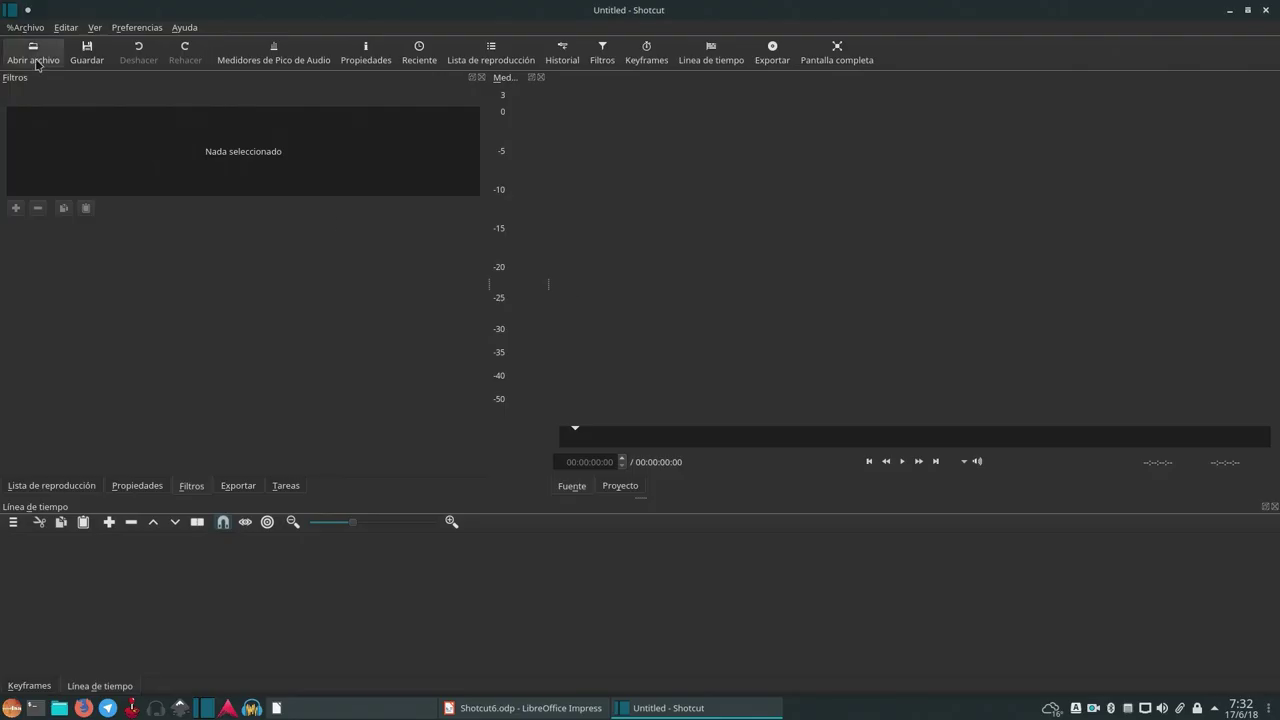
# - Browse from the personal folder and open the texto.mlt project
pyautogui.click(36, 31)
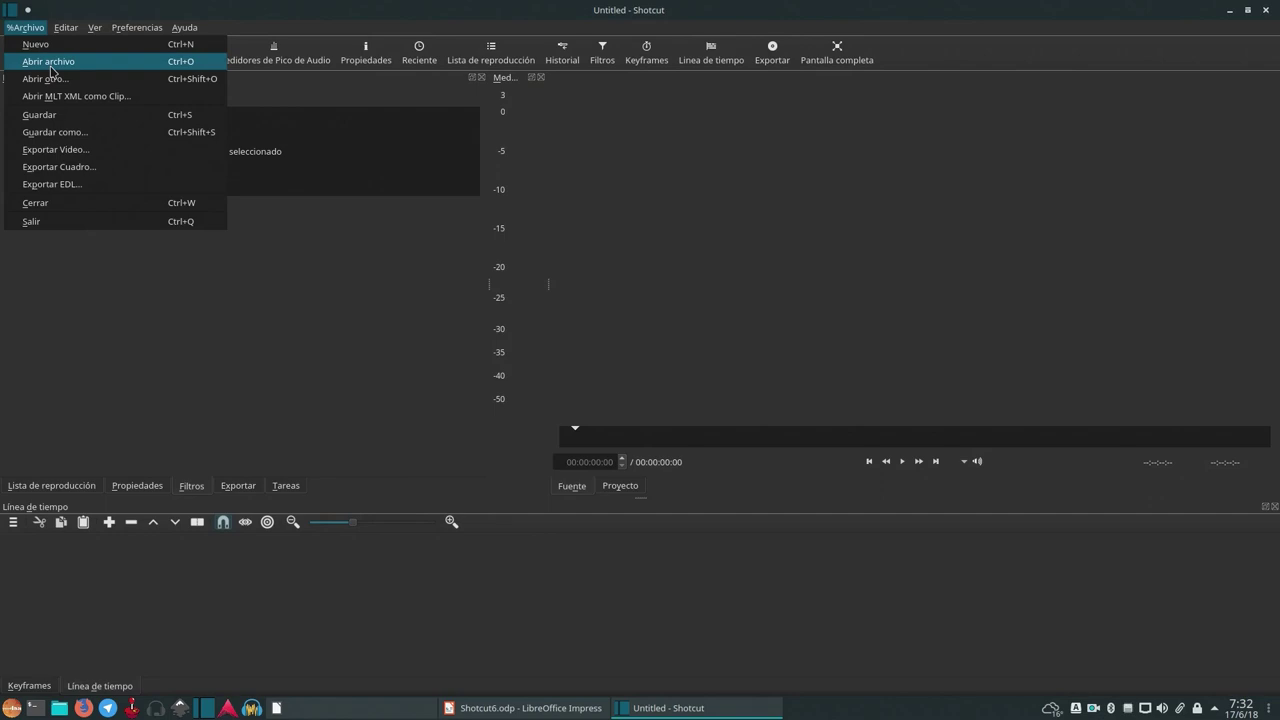
pyautogui.click(50, 67)
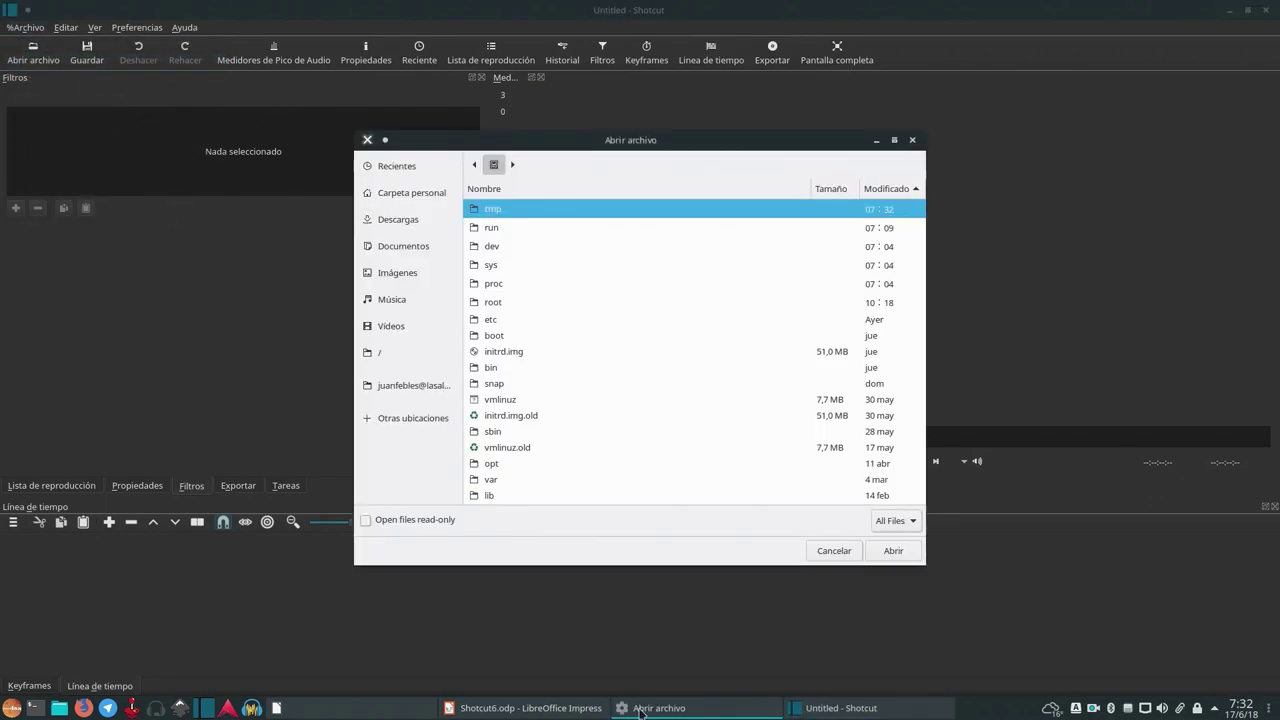
pyautogui.click(407, 201)
pyautogui.doubleClick(508, 227)
pyautogui.click(684, 344)
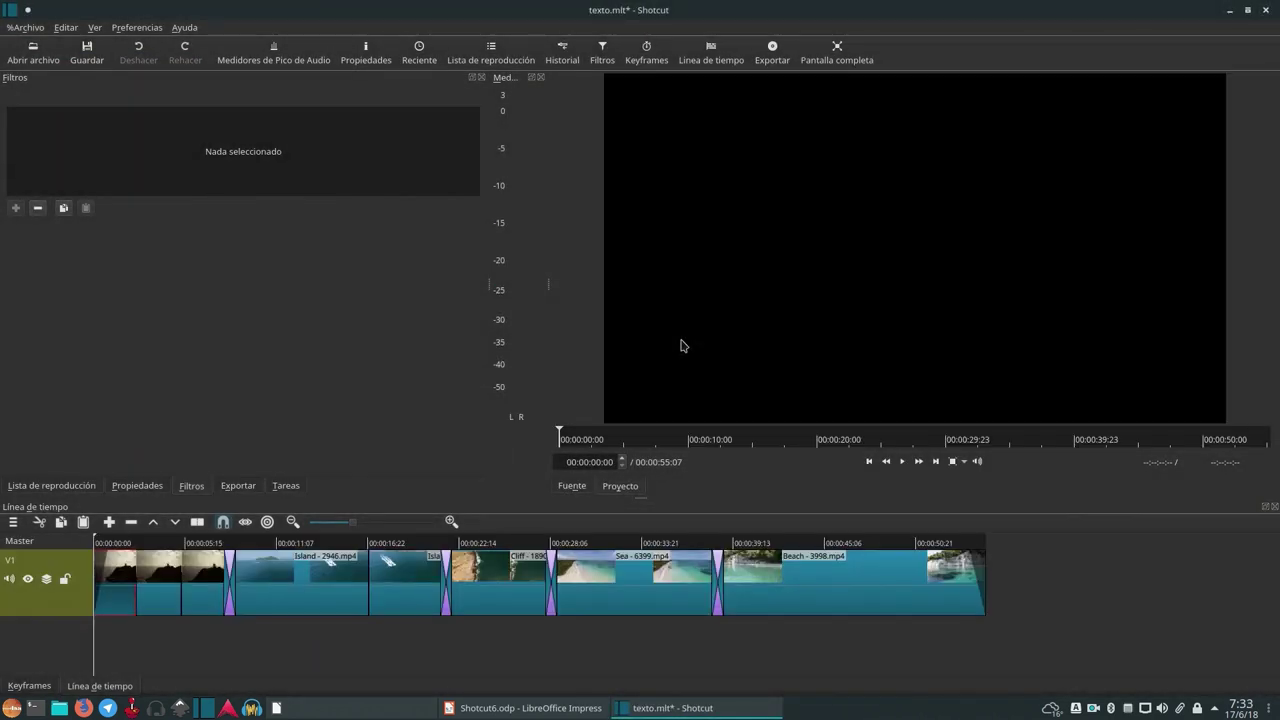
# - Play the reopened project from the start and from within the Island clip to review the titles
pyautogui.press('space')
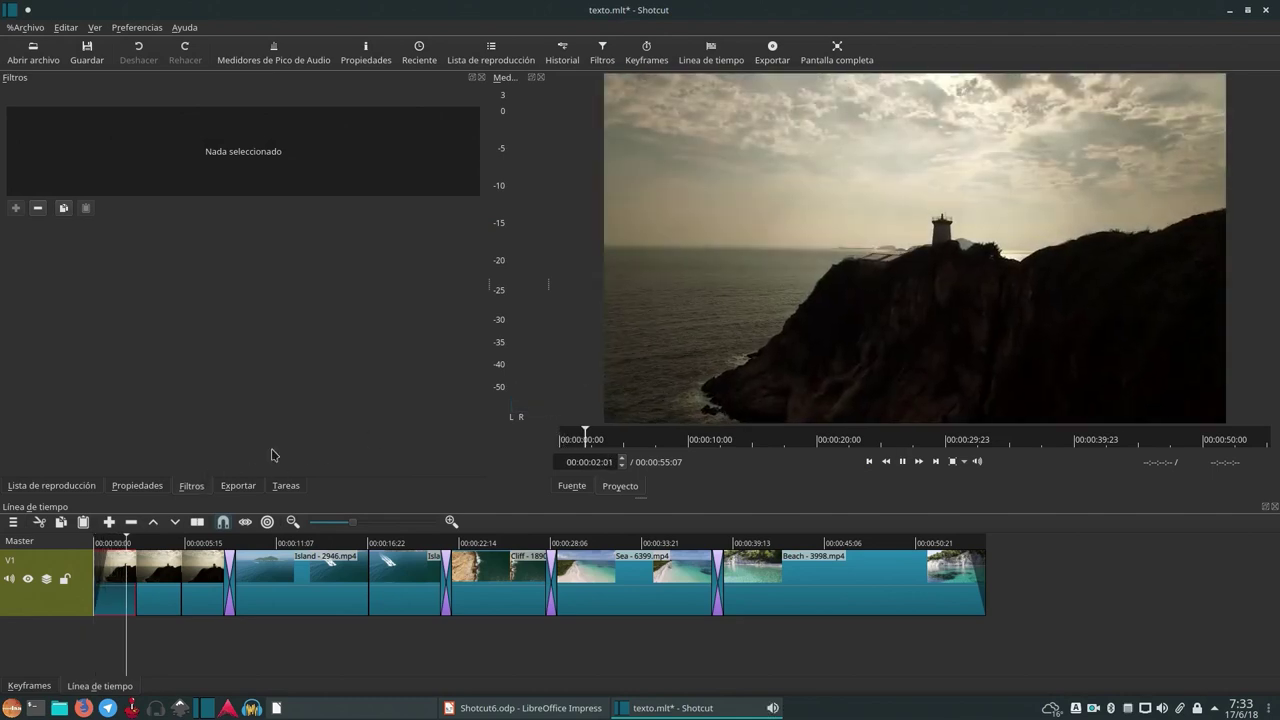
pyautogui.press('space')
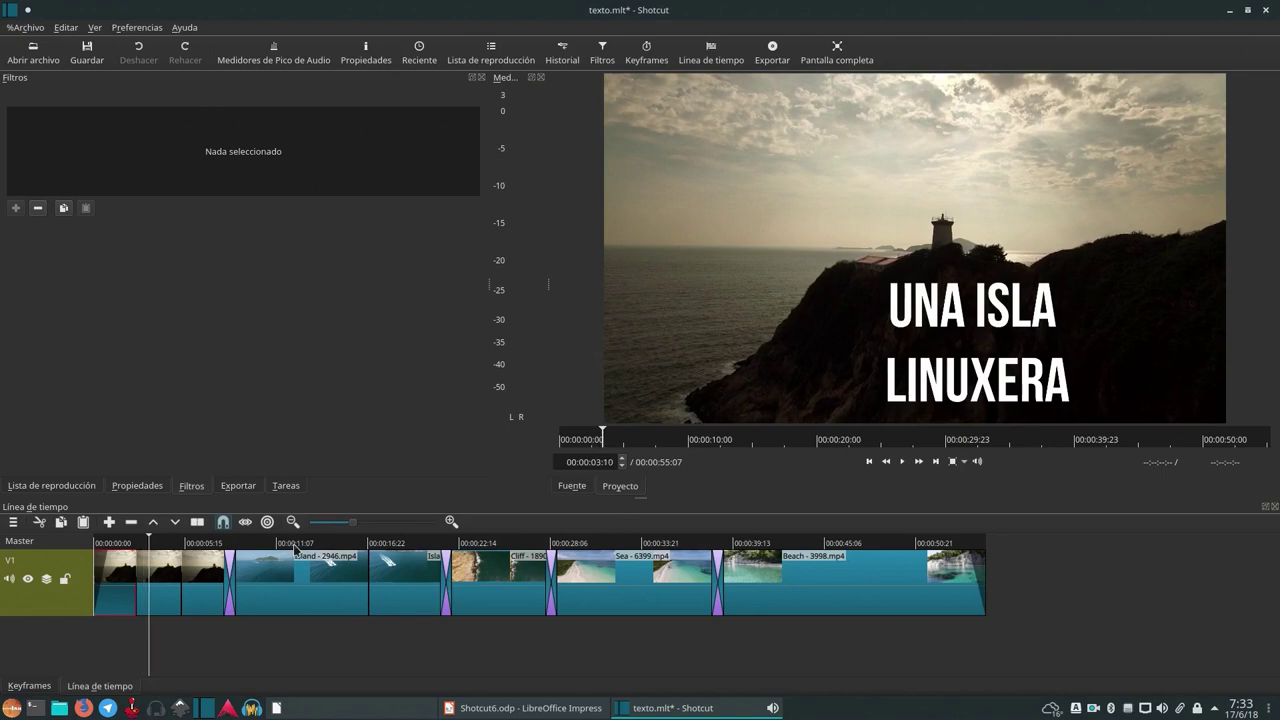
pyautogui.click(295, 546)
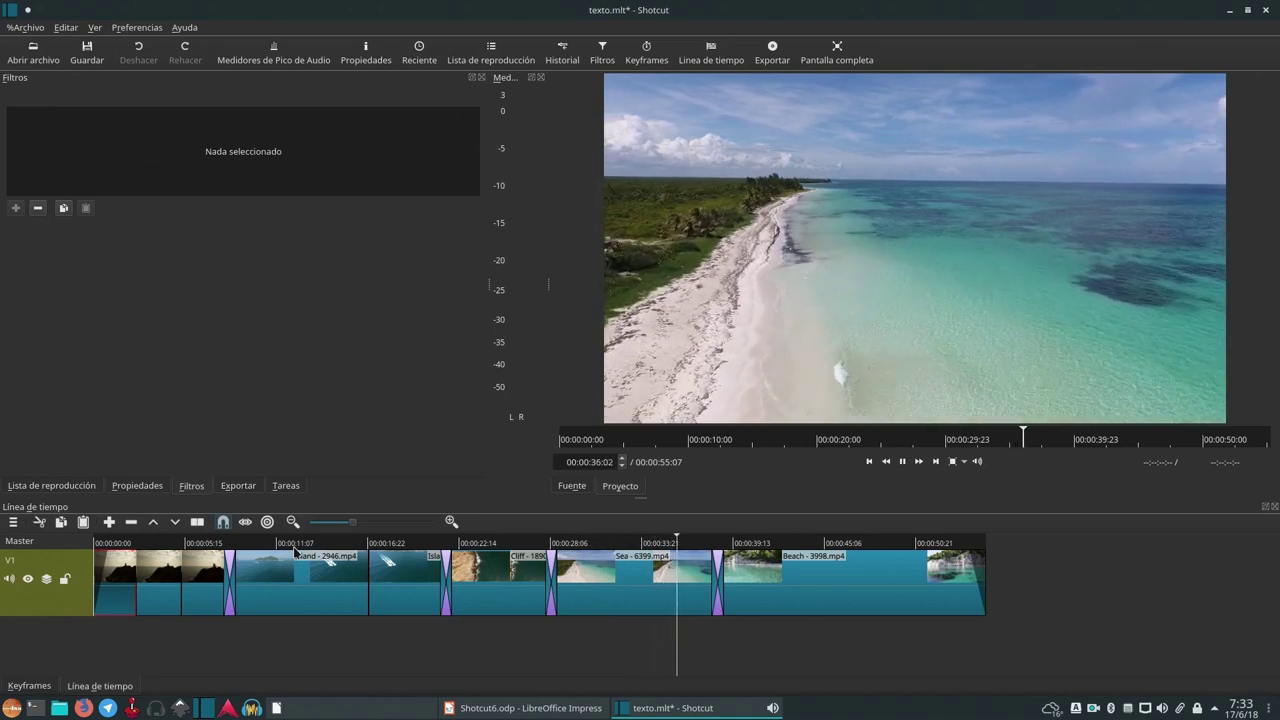
pyautogui.press('space')
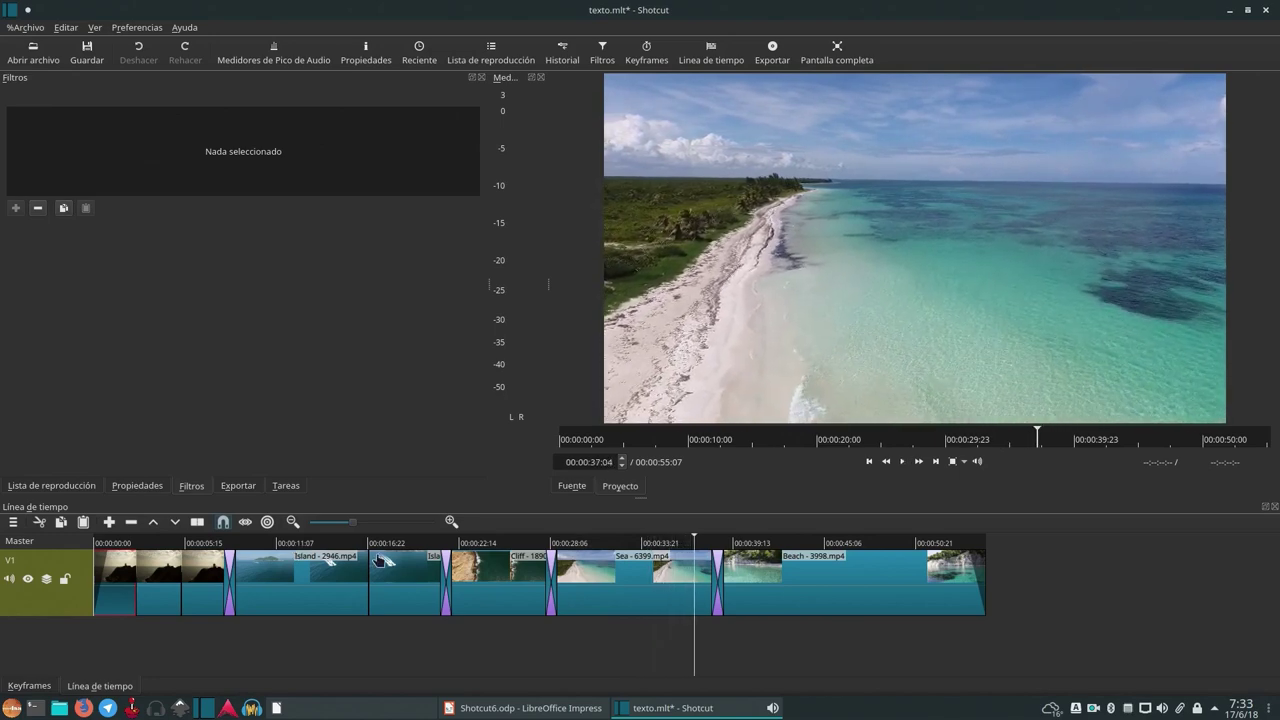
# - Show frames in the Cliff clip and in both Island parts to check where the title appears
pyautogui.click(491, 545)
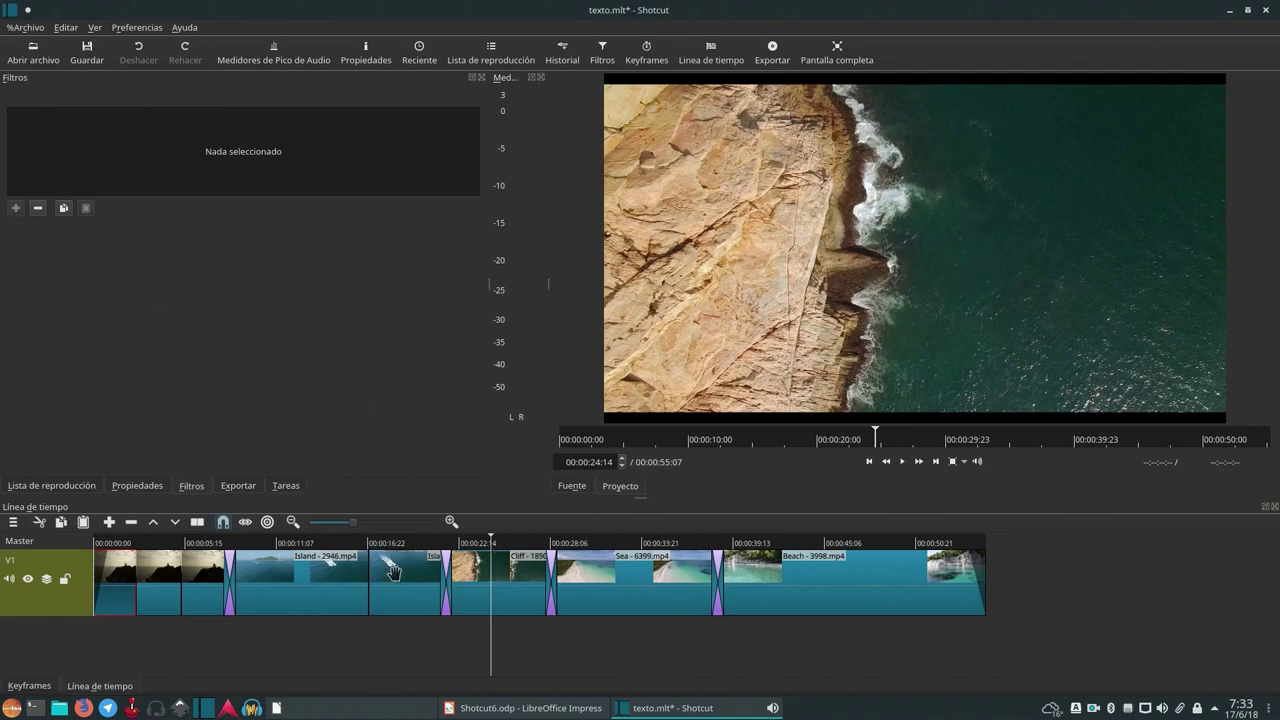
pyautogui.click(414, 586)
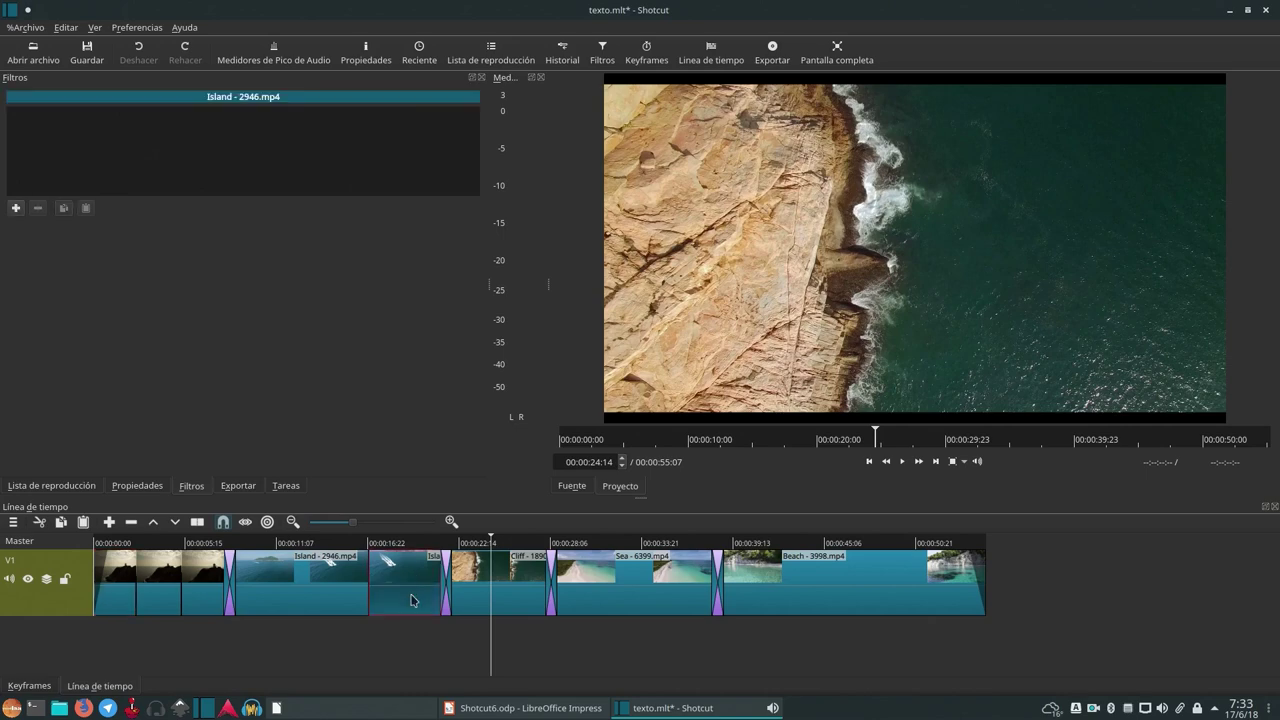
pyautogui.click(404, 543)
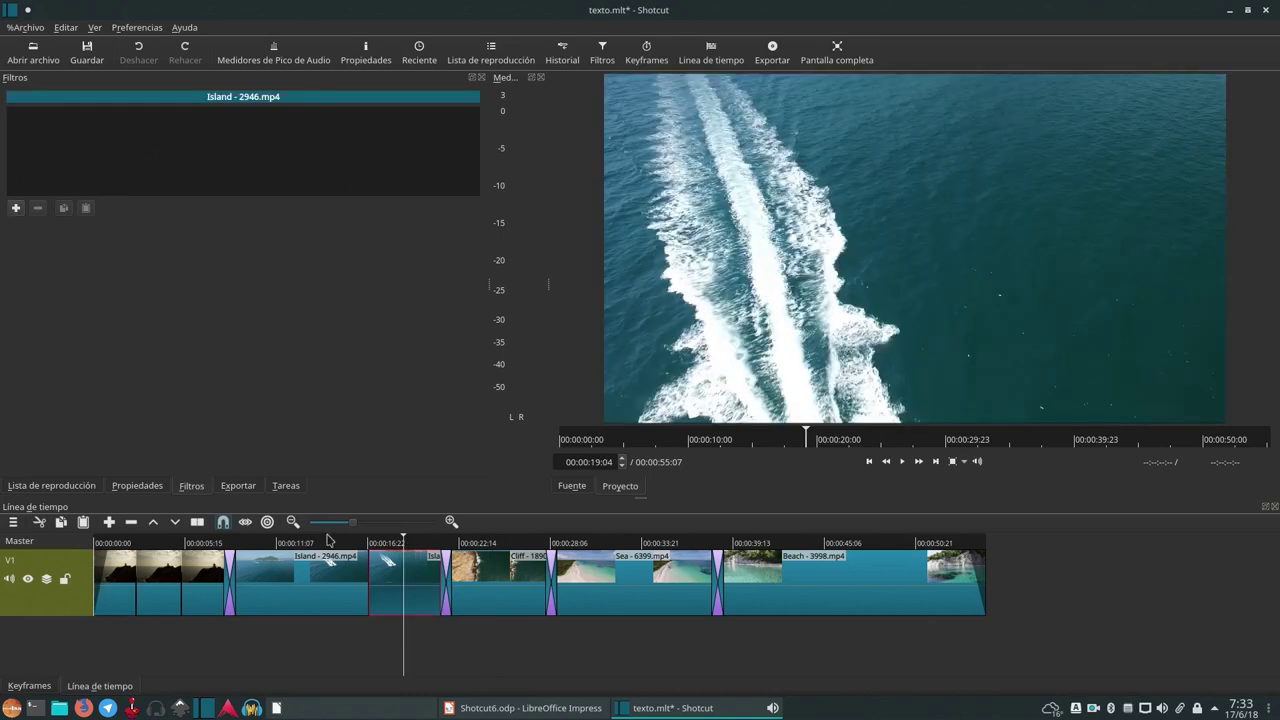
pyautogui.click(326, 543)
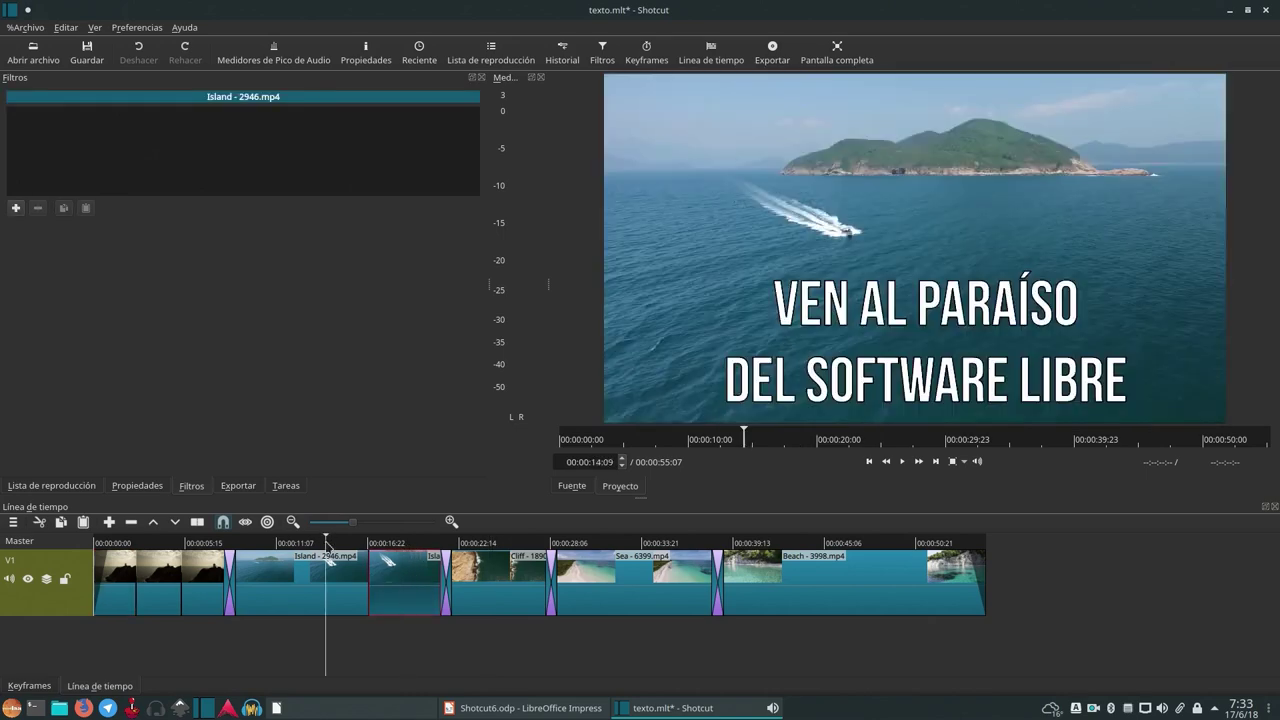
# - Copy the Texto filter from the first Island part to the Cliff clip and show the frame at 00:00:26:10
pyautogui.click(309, 591)
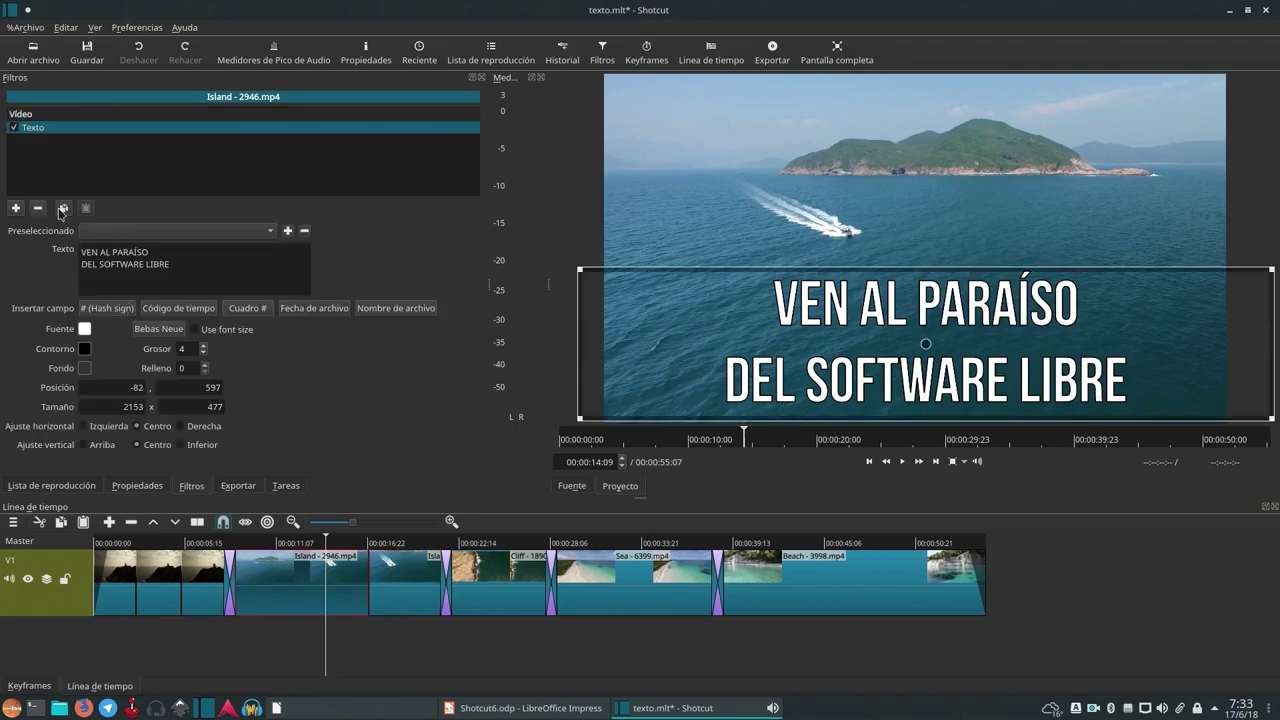
pyautogui.click(502, 584)
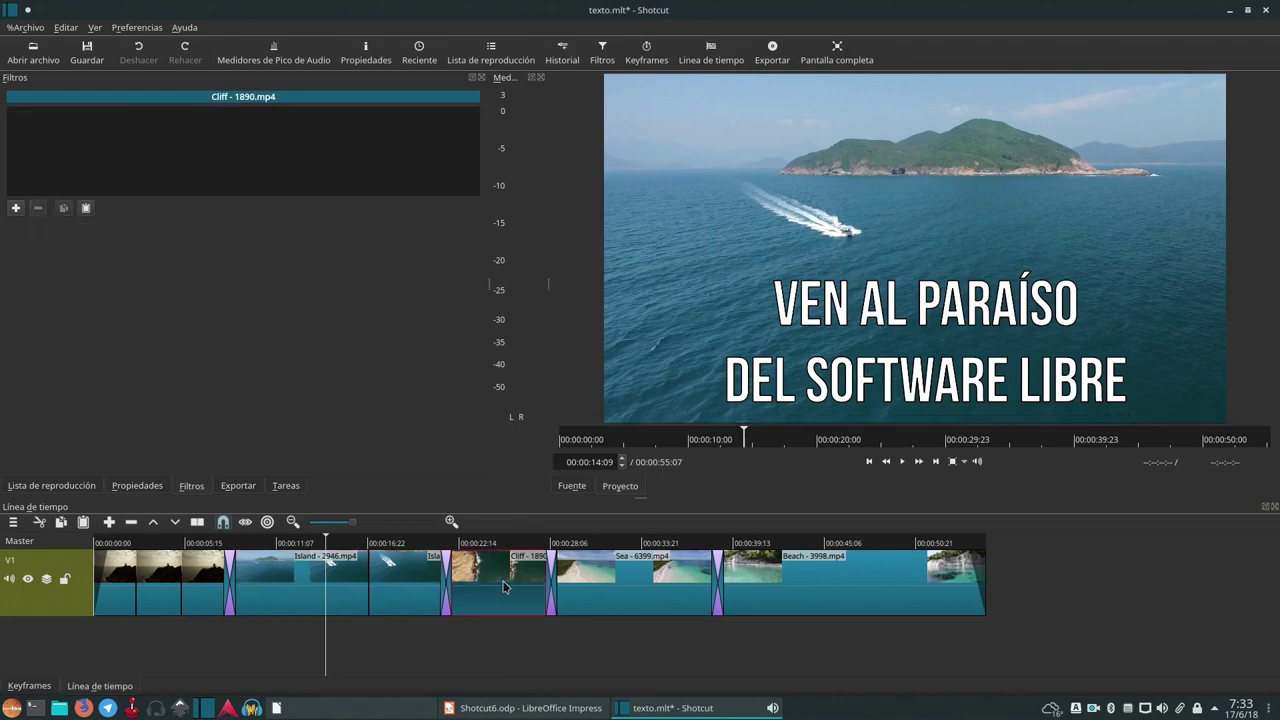
pyautogui.click(16, 208)
pyautogui.click(96, 457)
pyautogui.click(94, 205)
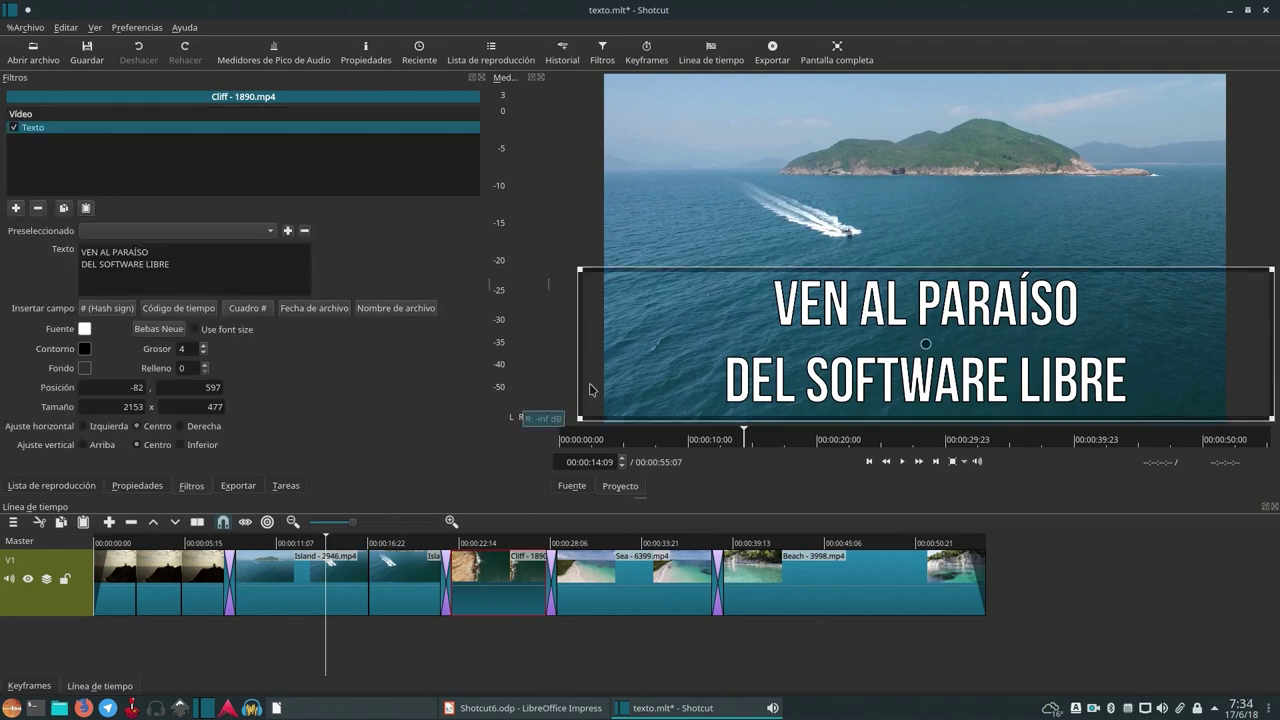
pyautogui.click(520, 542)
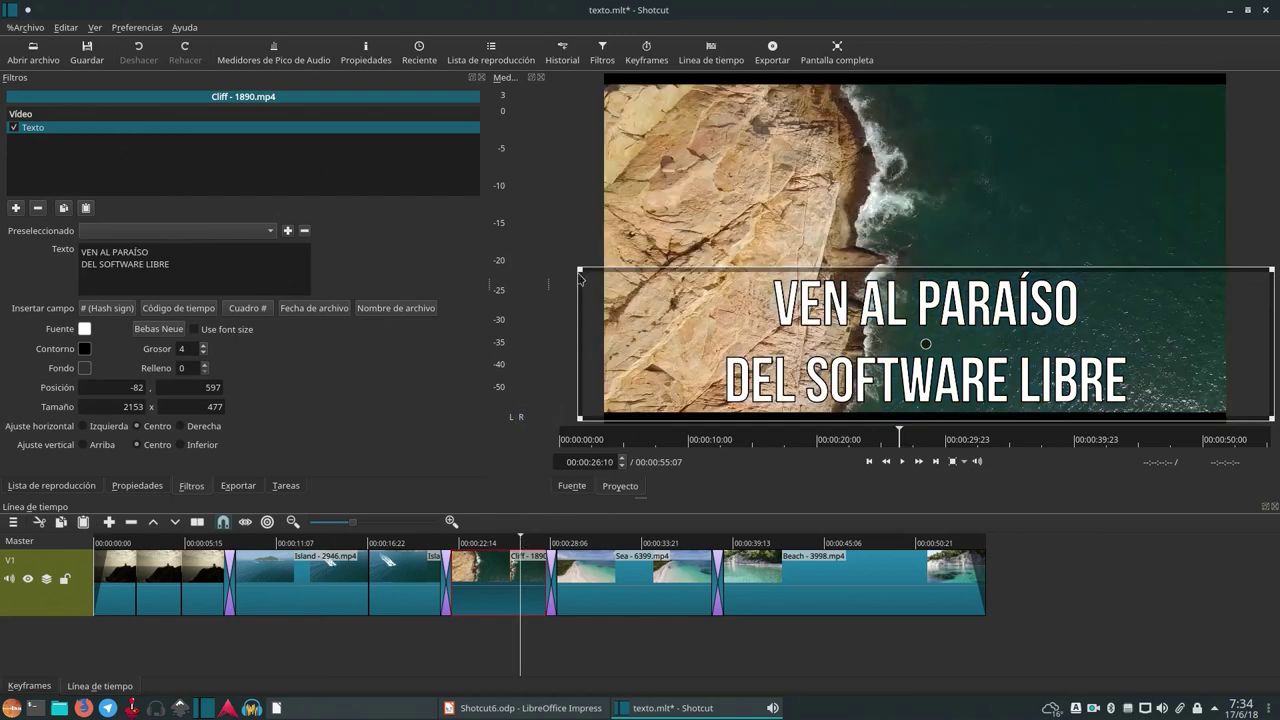
# - Resize the Cliff clip's text box to about 988 x 843 and place it over the water at about 877, 93
pyautogui.moveTo(579, 269); pyautogui.dragTo(889, 116)
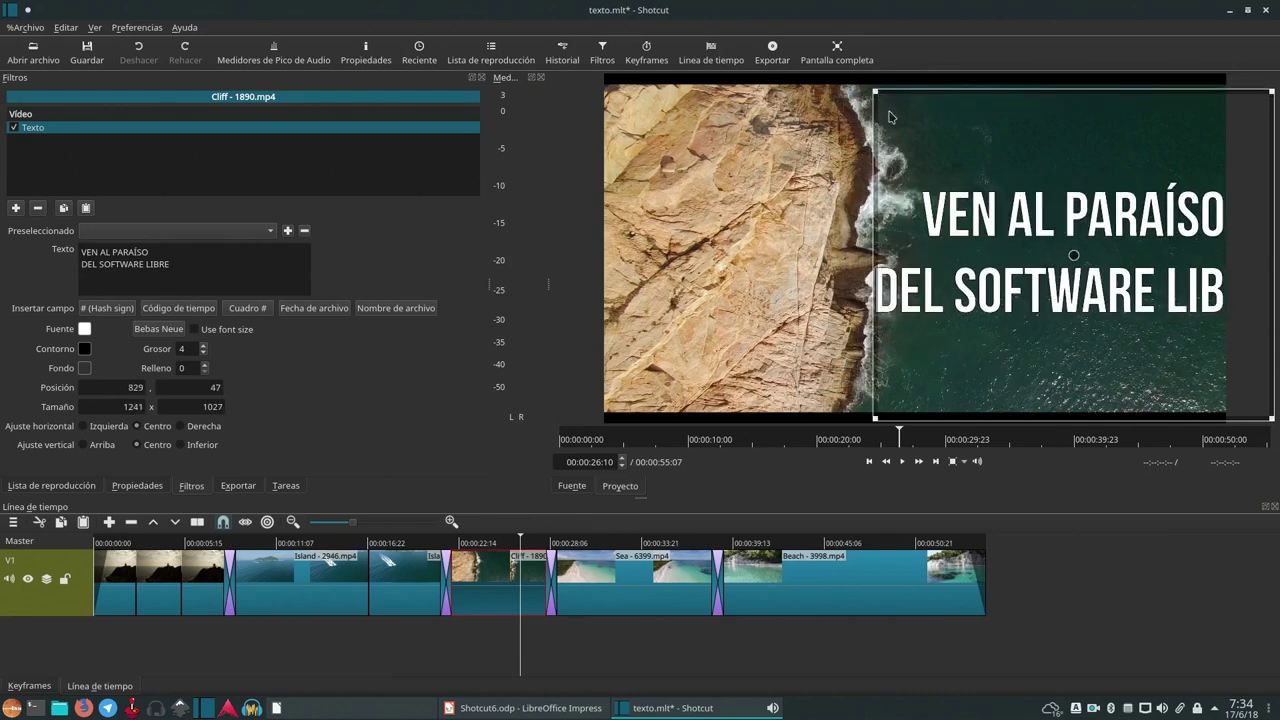
pyautogui.moveTo(1073, 255); pyautogui.dragTo(877, 226)
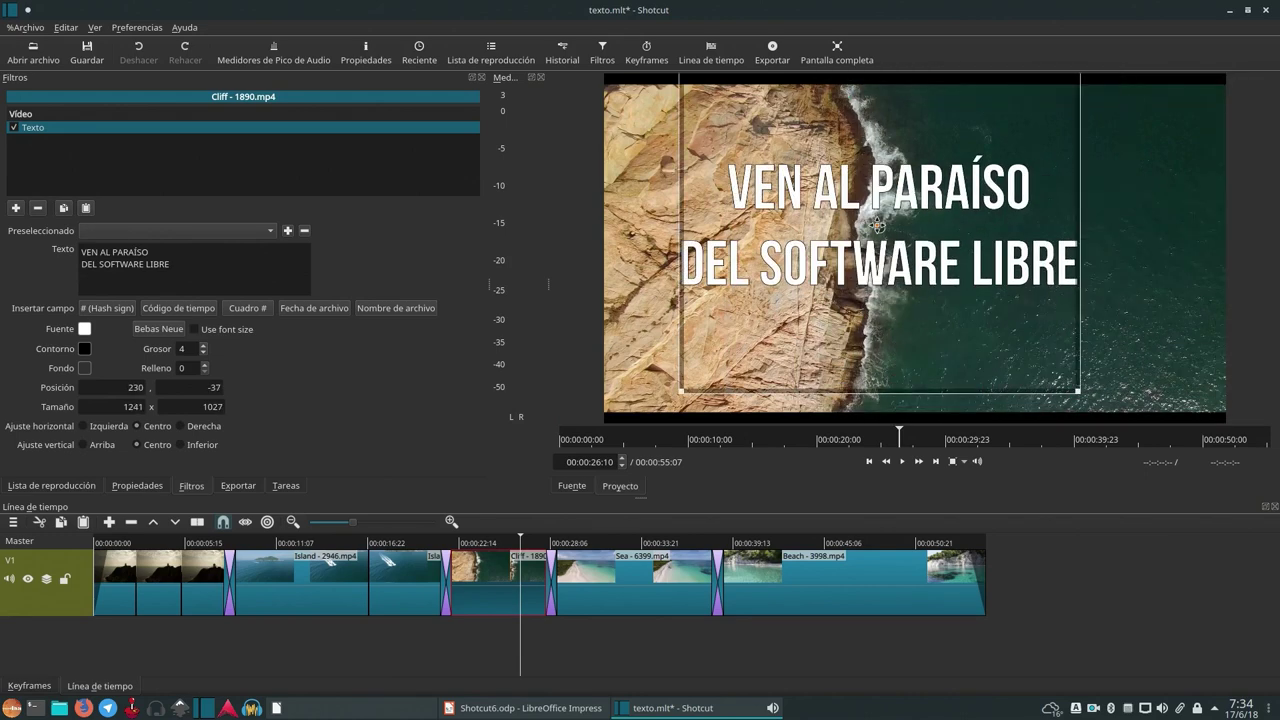
pyautogui.moveTo(1077, 389); pyautogui.dragTo(994, 335)
pyautogui.moveTo(844, 200); pyautogui.dragTo(1057, 253)
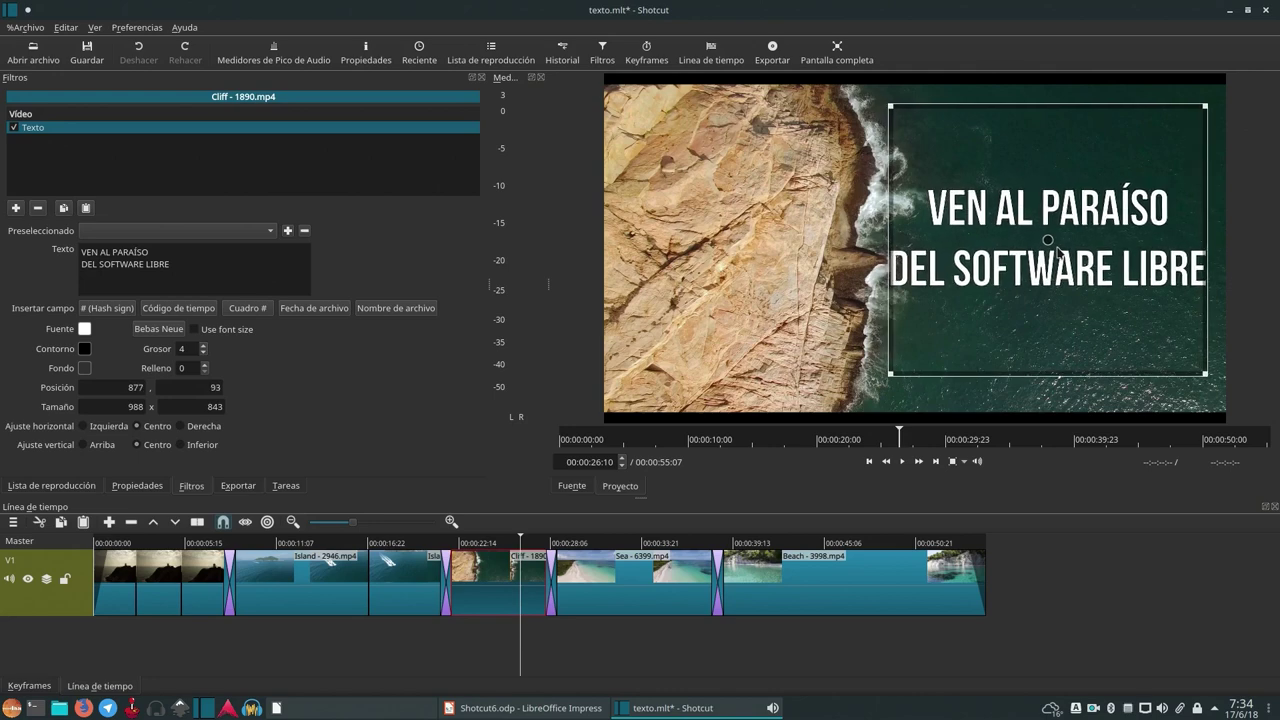
# - Replace the Cliff title with "ERES BIENVENIDO" and "A ESTA ISLA" on two lines, and shift its box to about 887, 132
pyautogui.moveTo(170, 266); pyautogui.dragTo(42, 241)
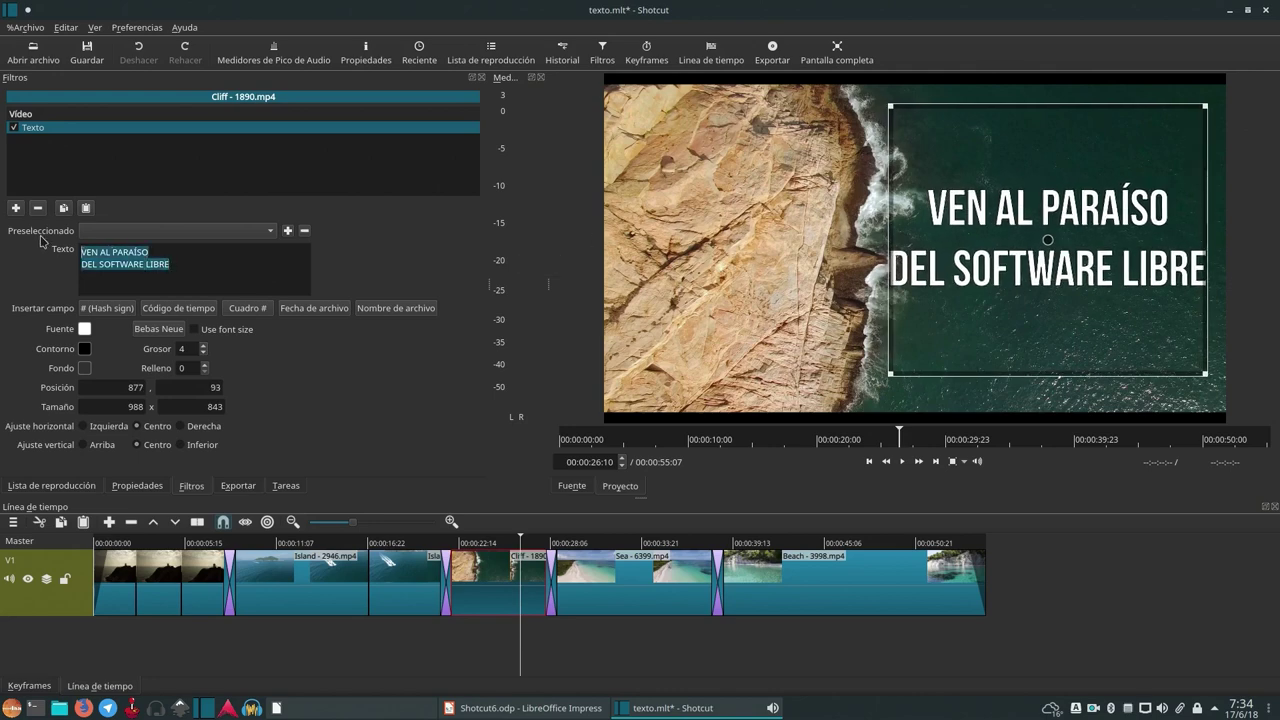
pyautogui.write('ERES')
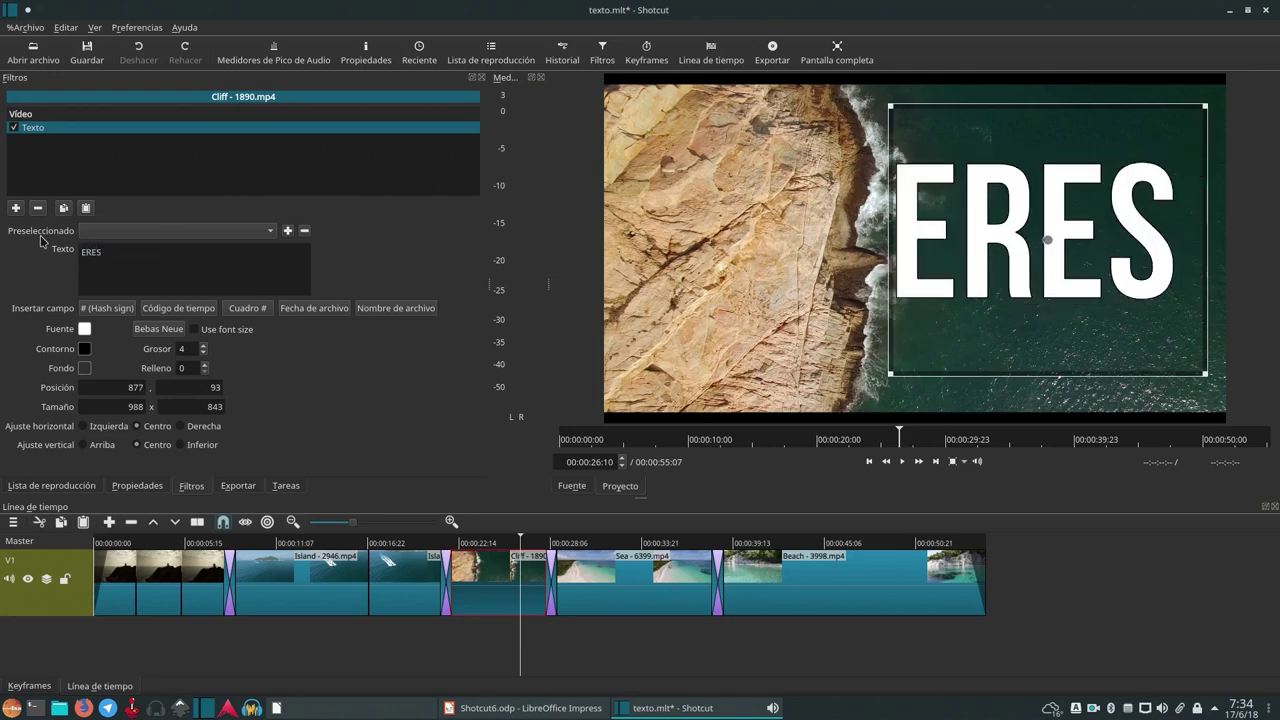
pyautogui.write(' BIENVENIDO')
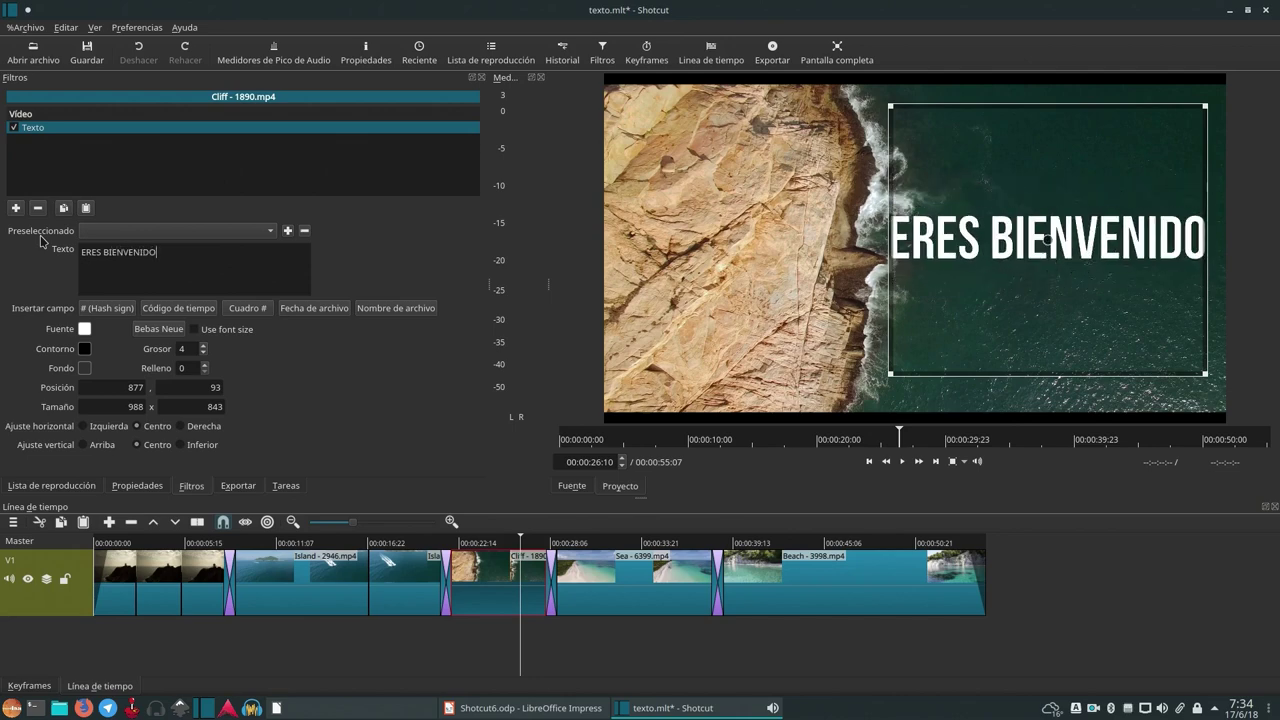
pyautogui.press('Return')
pyautogui.write('A')
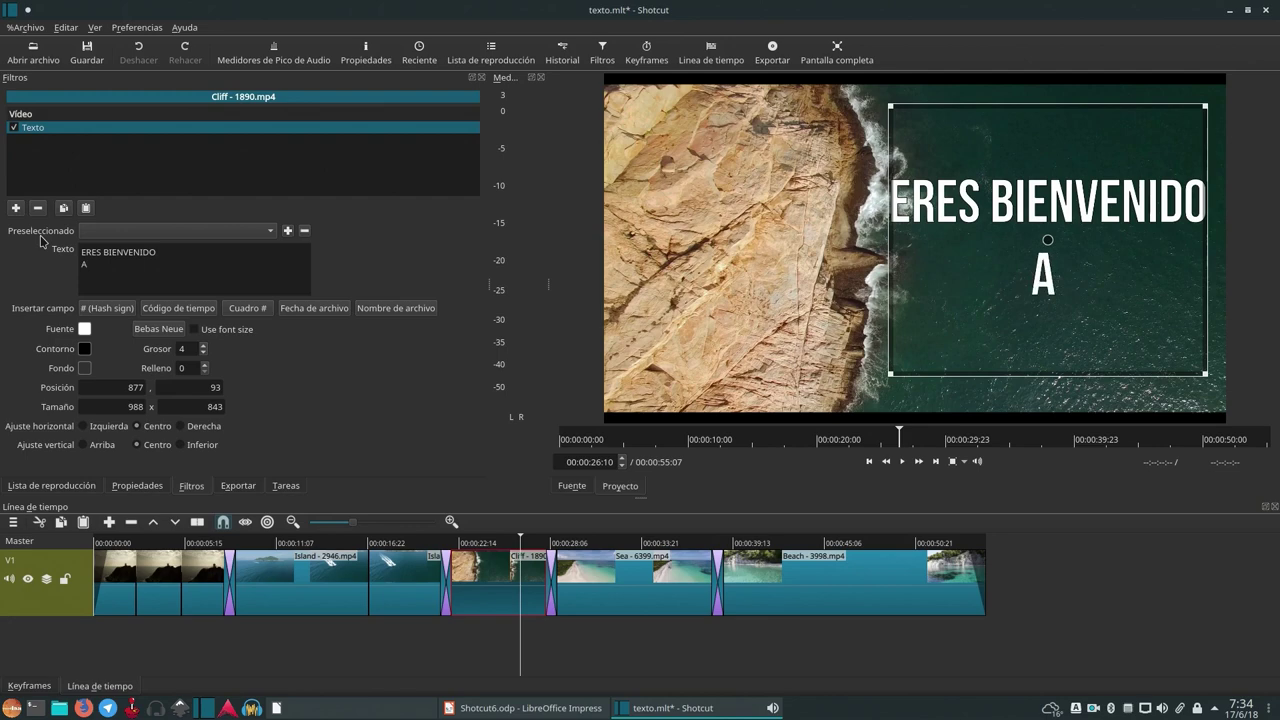
pyautogui.write(' ESTA ISLA')
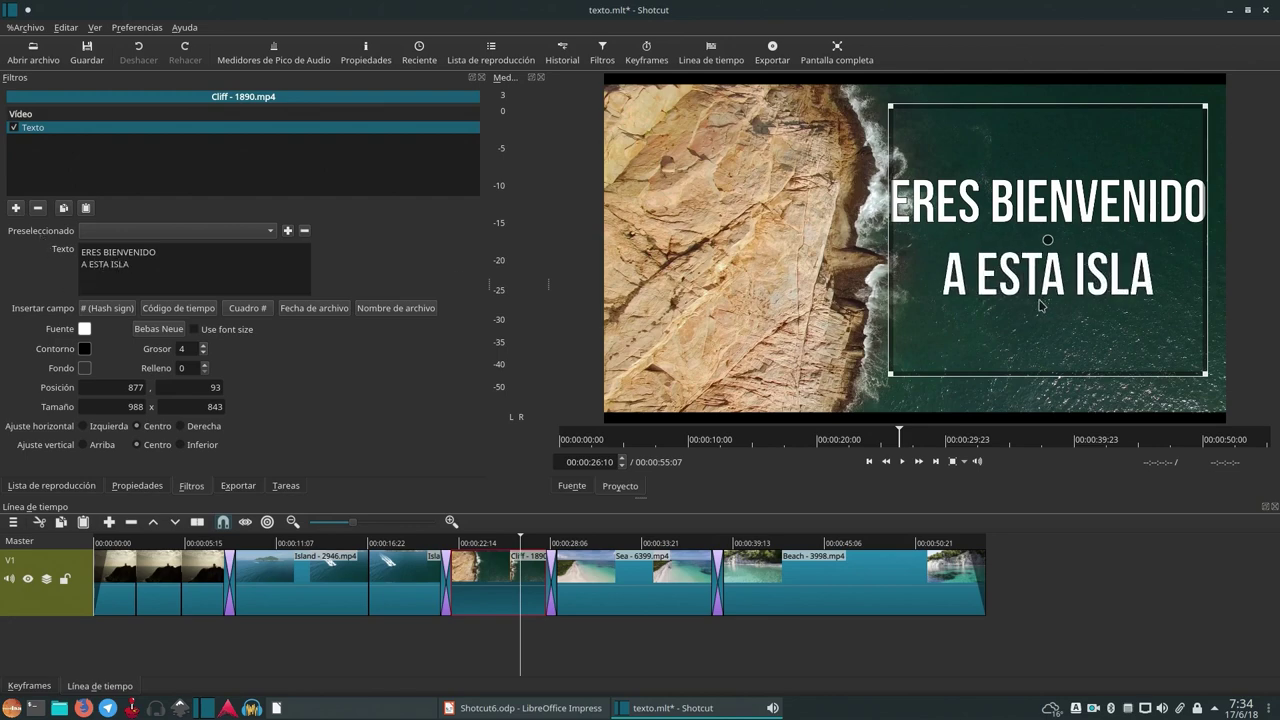
pyautogui.moveTo(1047, 240); pyautogui.dragTo(1050, 252)
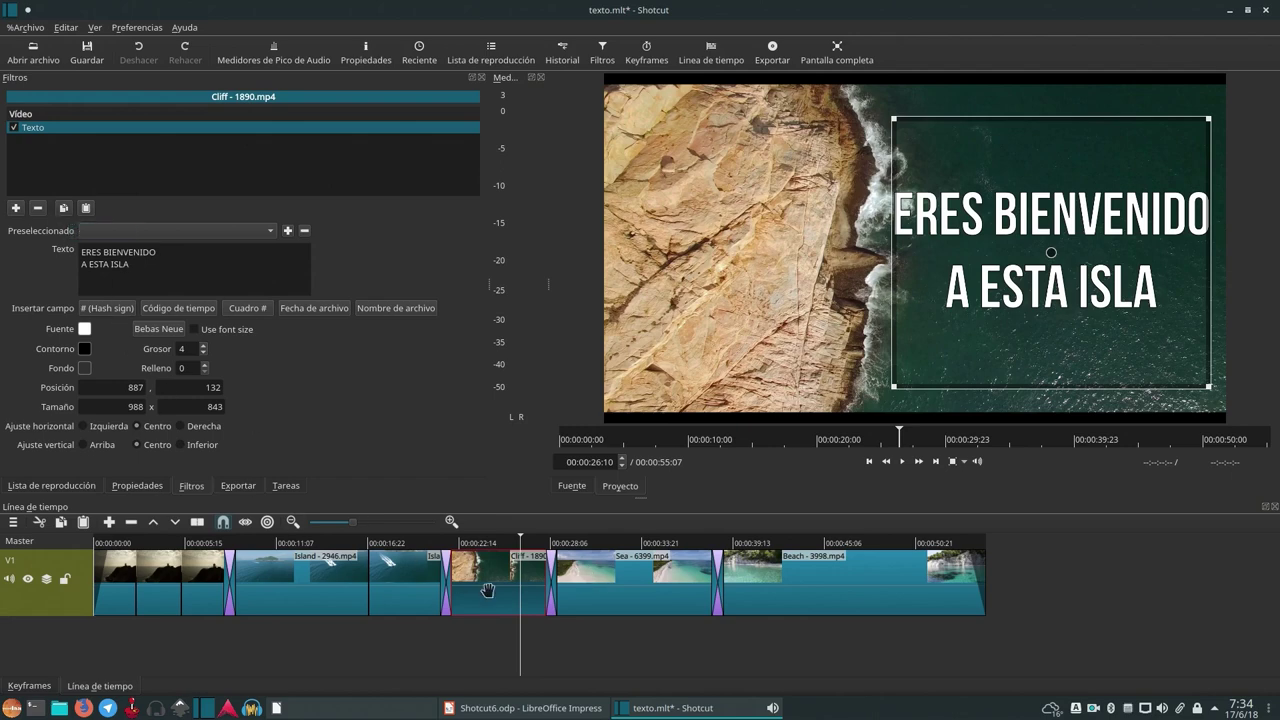
# - Paste the copied Texto filter onto the Sea clip and, at 00:00:33:08, resize its box to about 1233 x 500 at 642, 475
pyautogui.click(605, 603)
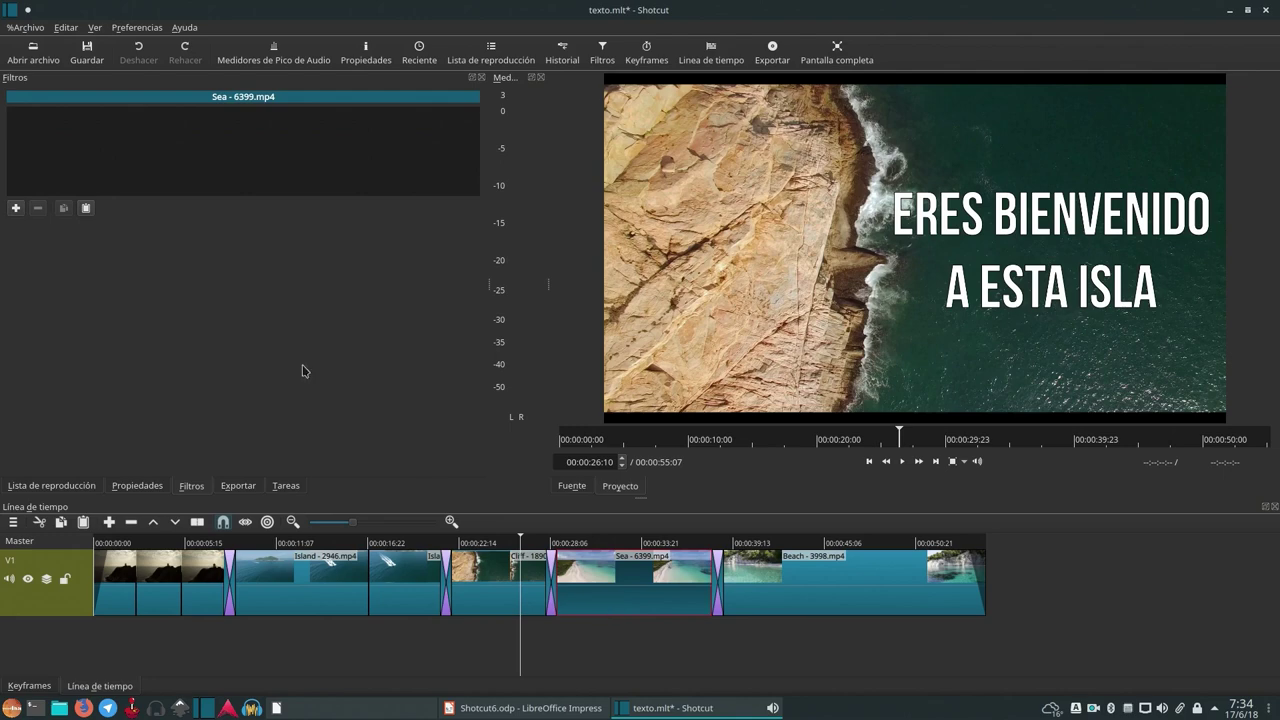
pyautogui.click(86, 208)
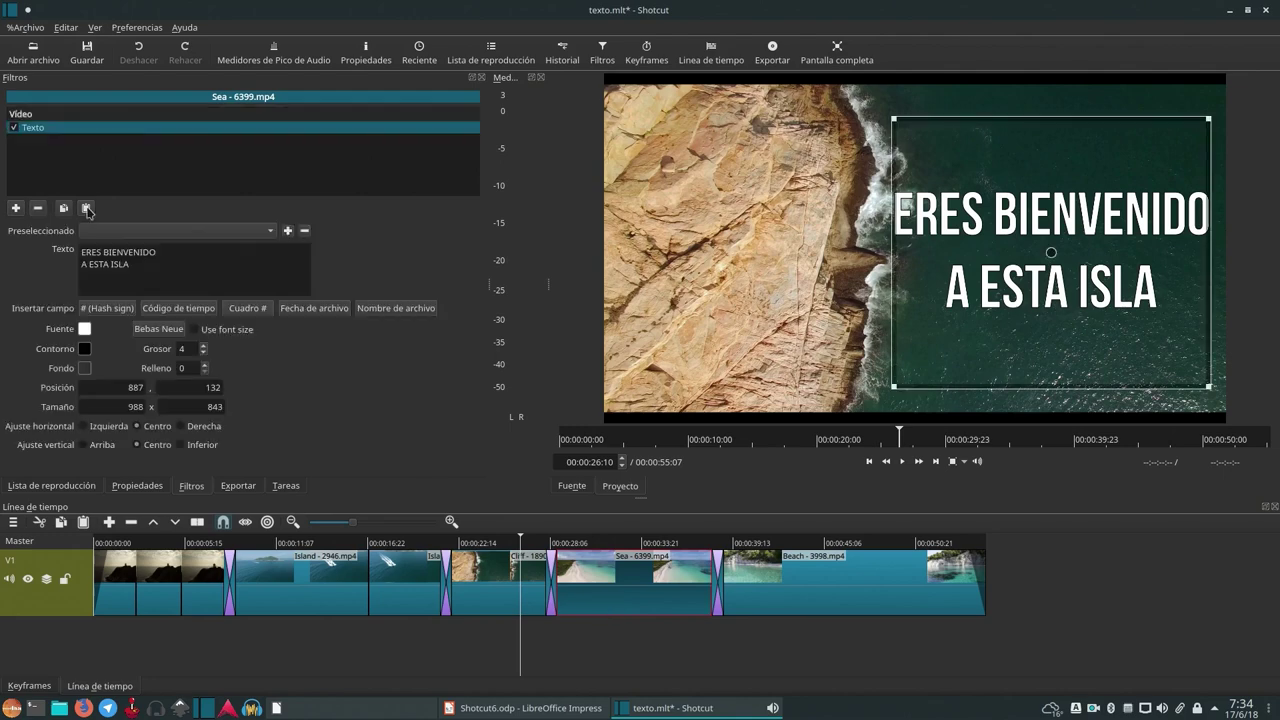
pyautogui.click(632, 543)
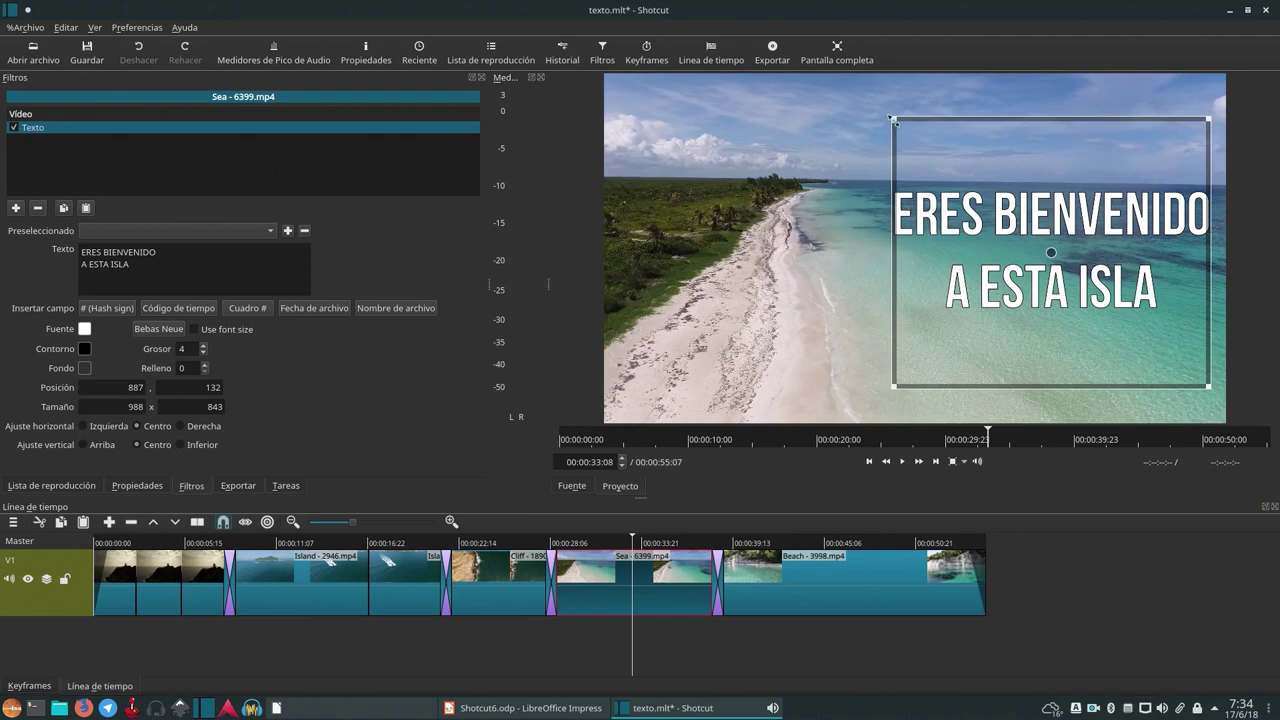
pyautogui.moveTo(890, 135); pyautogui.dragTo(812, 242)
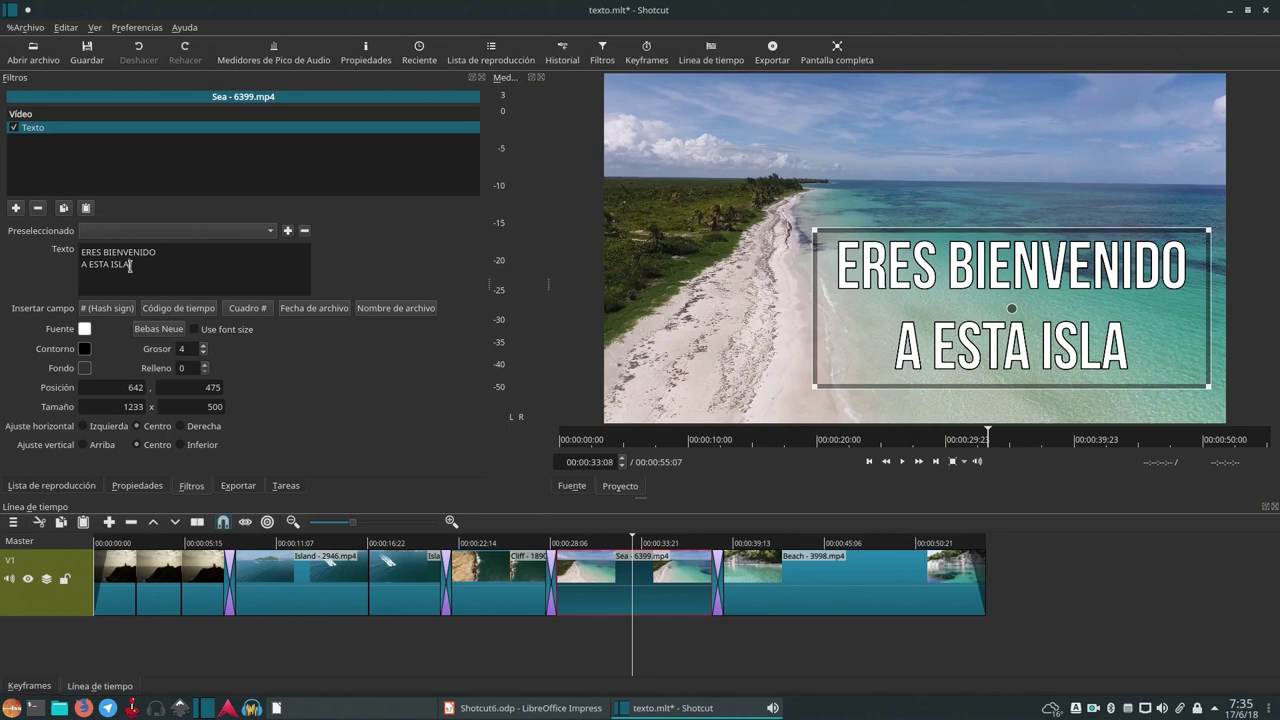
# - Replace the Sea clip's title text with "DISFRUTA DE ELLA"
pyautogui.moveTo(134, 265); pyautogui.dragTo(72, 256)
pyautogui.write('DIS')
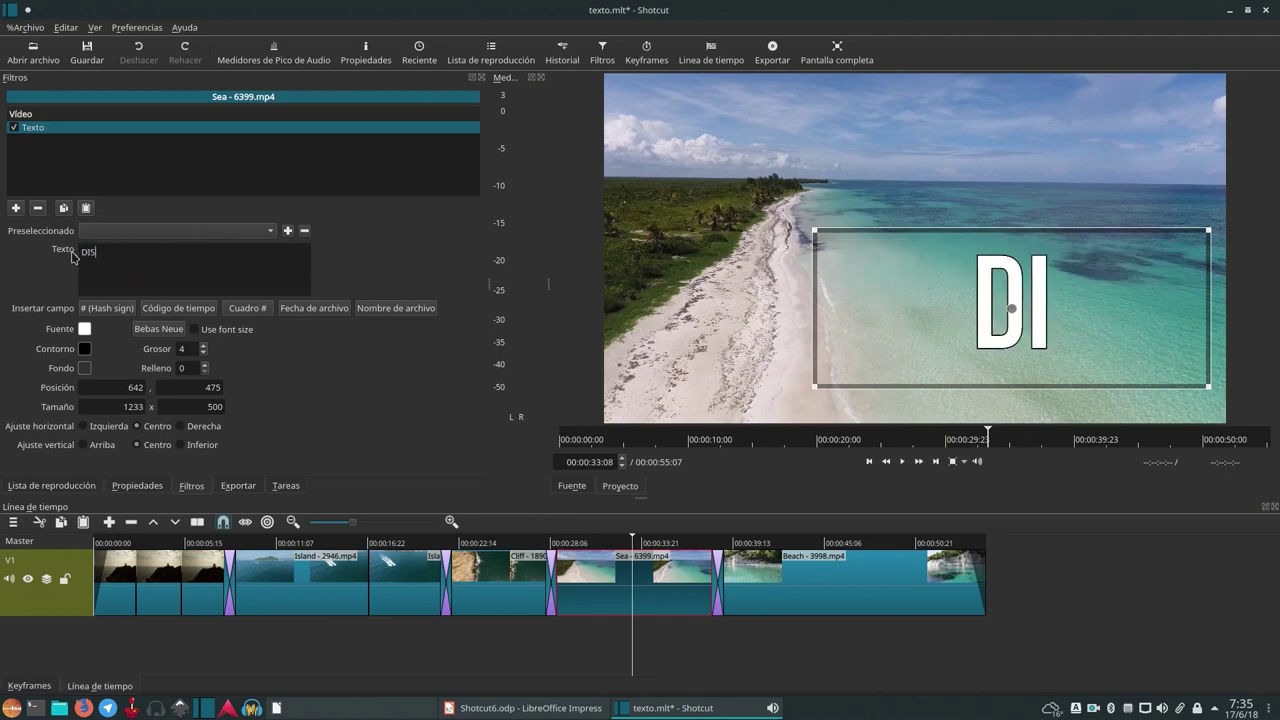
pyautogui.write('FRUTA DE ELLA')
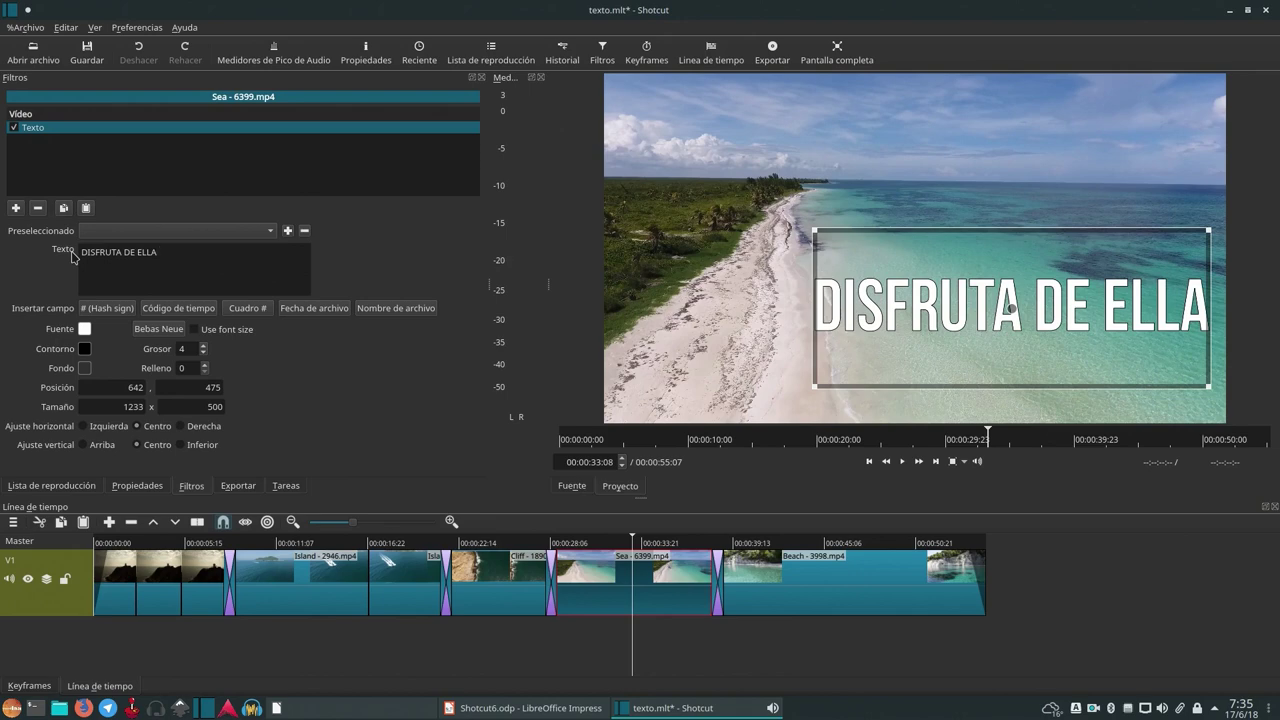
# - Paste the copied Texto filter onto the Beach clip at 00:00:43:17 and briefly play the result
pyautogui.click(800, 545)
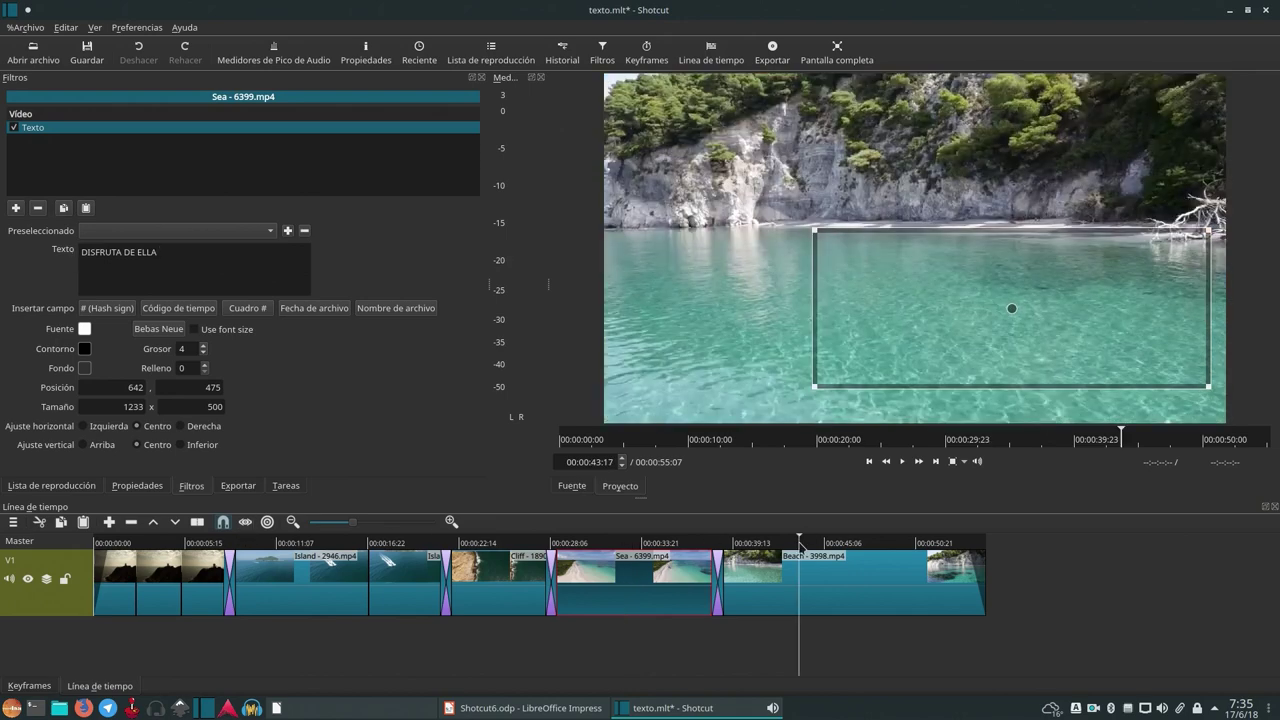
pyautogui.click(811, 575)
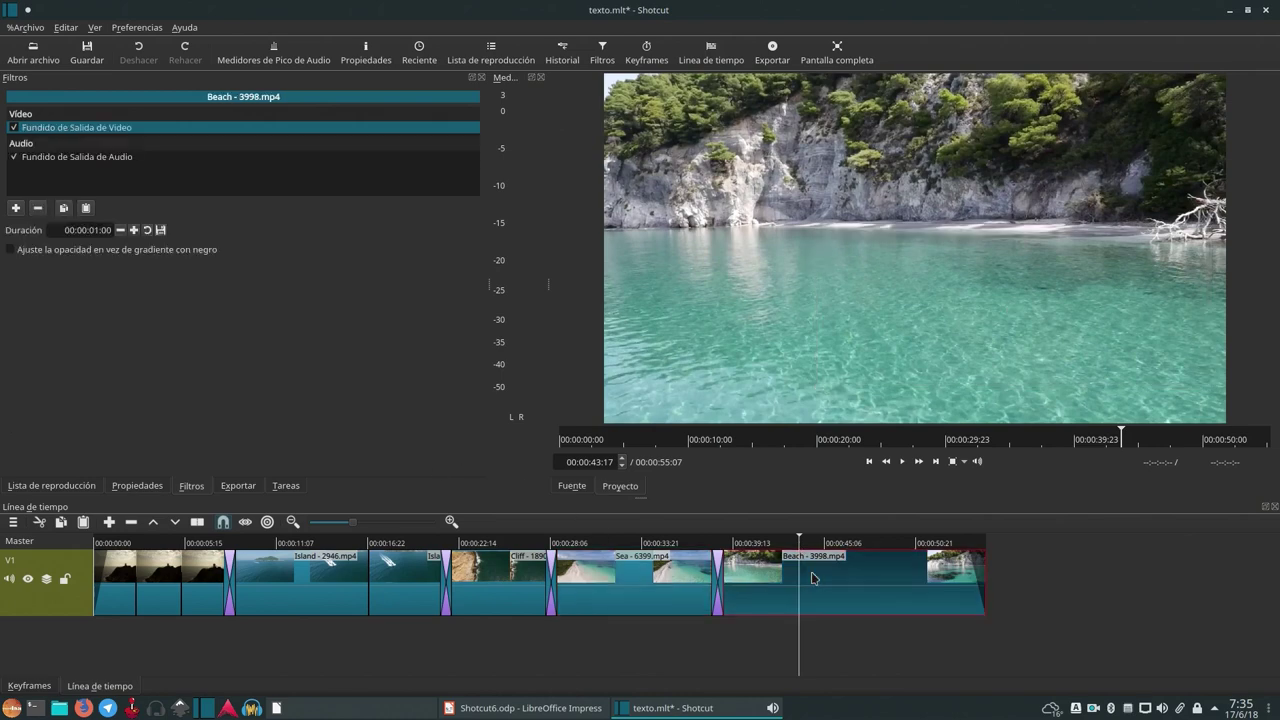
pyautogui.click(85, 208)
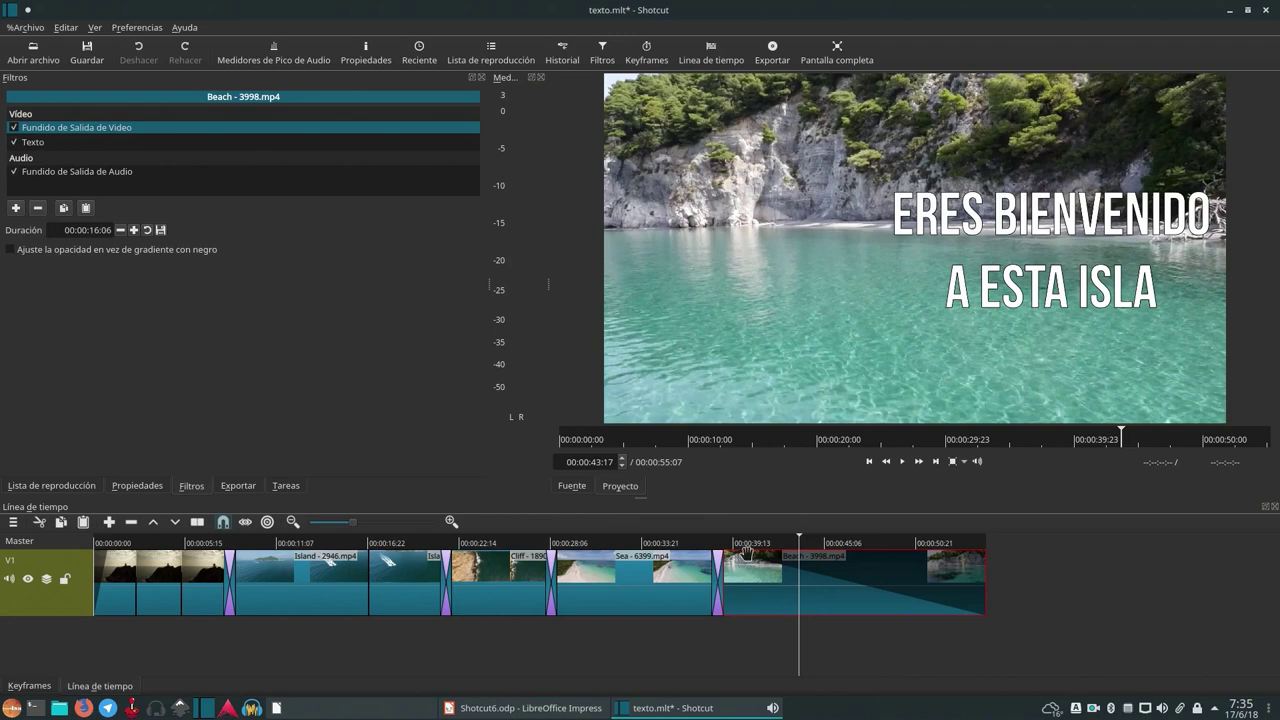
pyautogui.press('space')
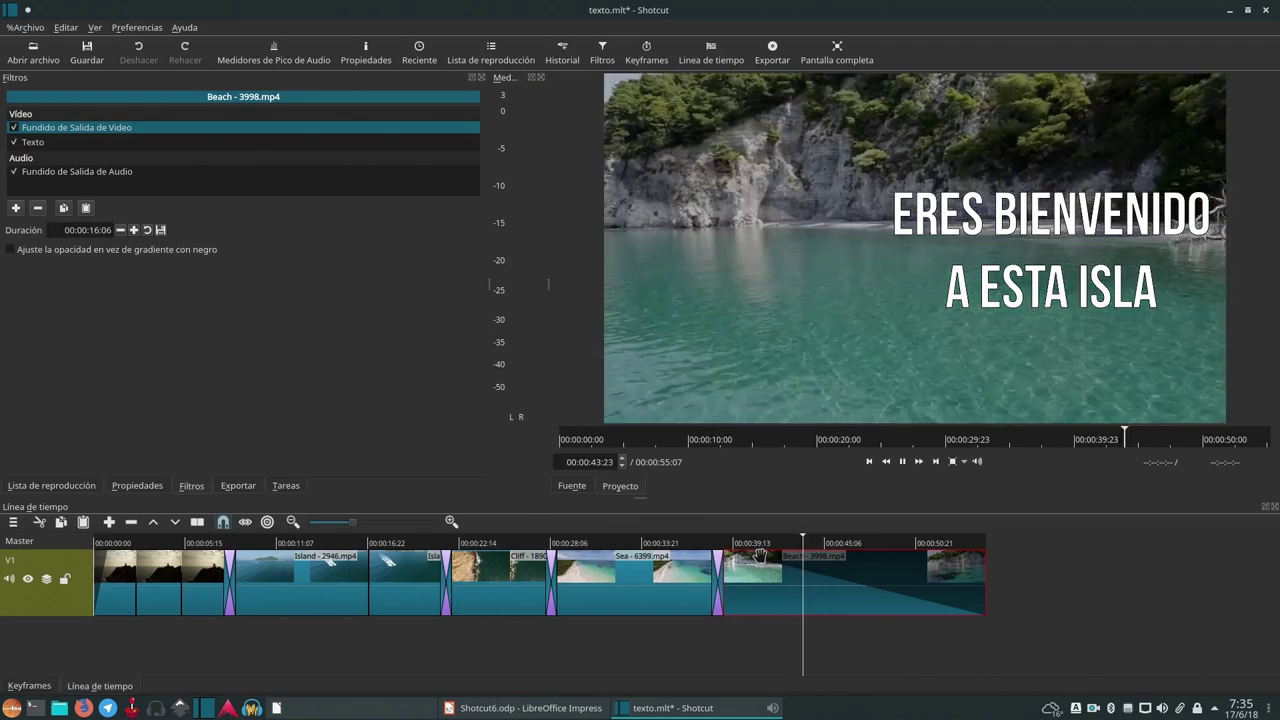
pyautogui.press('space')
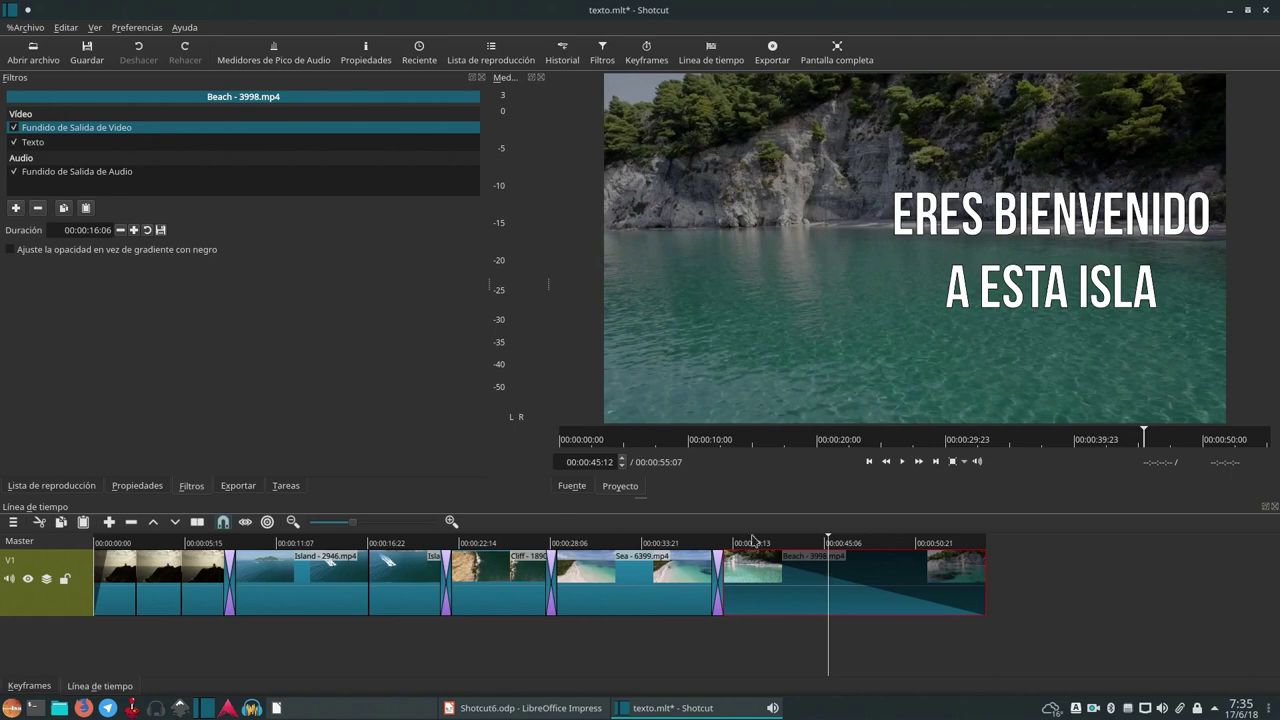
# - Enlarge the Beach clip's text box to about 2146 x 621 and place it over the water at about -84, 444
pyautogui.click(70, 145)
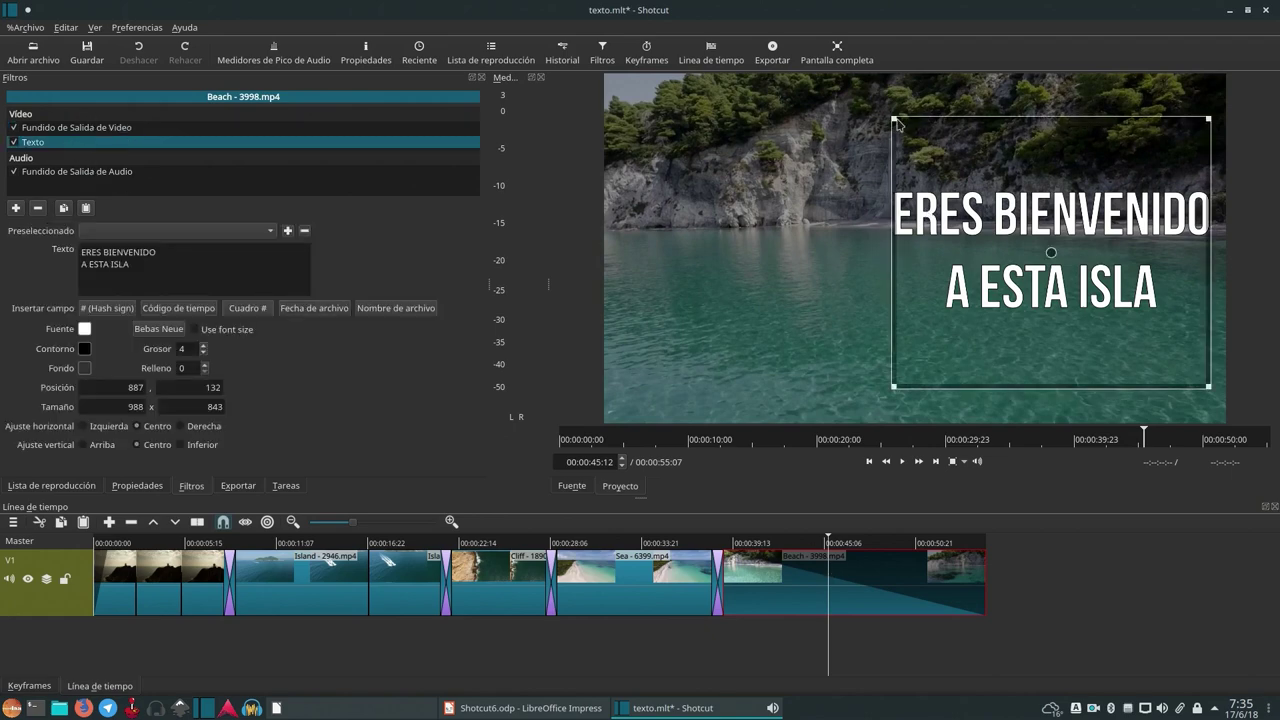
pyautogui.moveTo(893, 117); pyautogui.dragTo(584, 210)
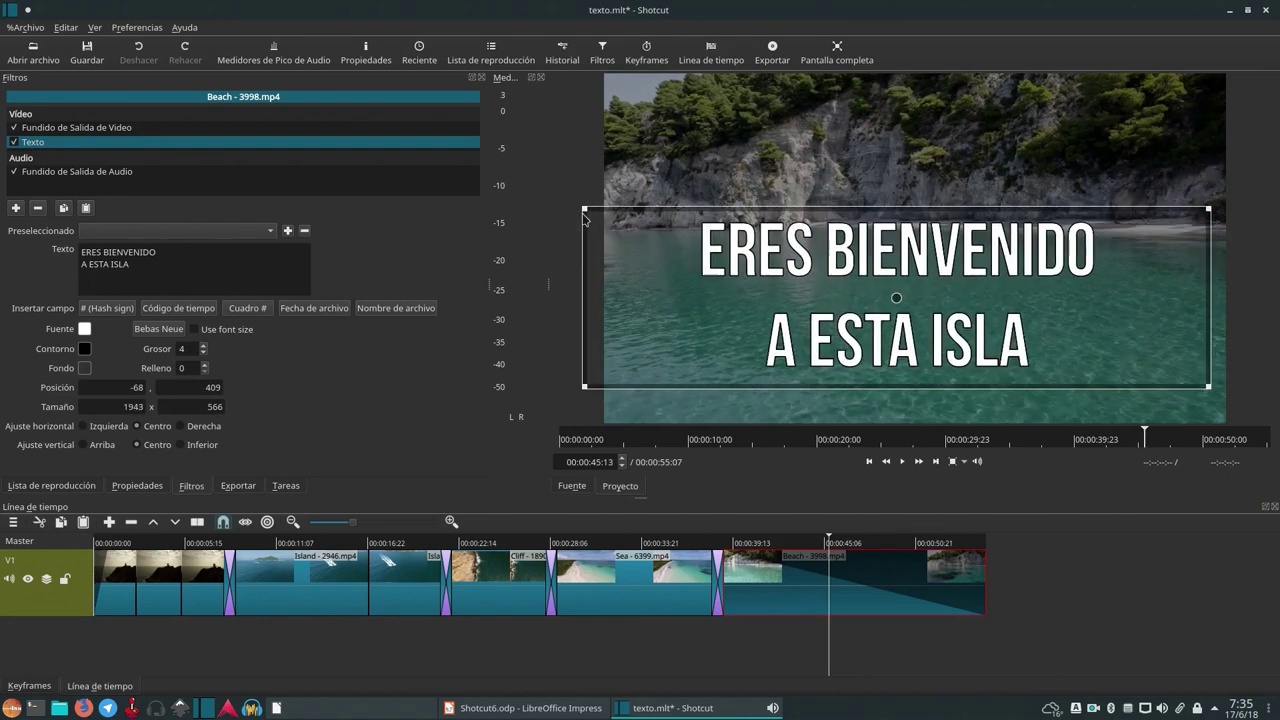
pyautogui.moveTo(1209, 387); pyautogui.dragTo(1279, 412)
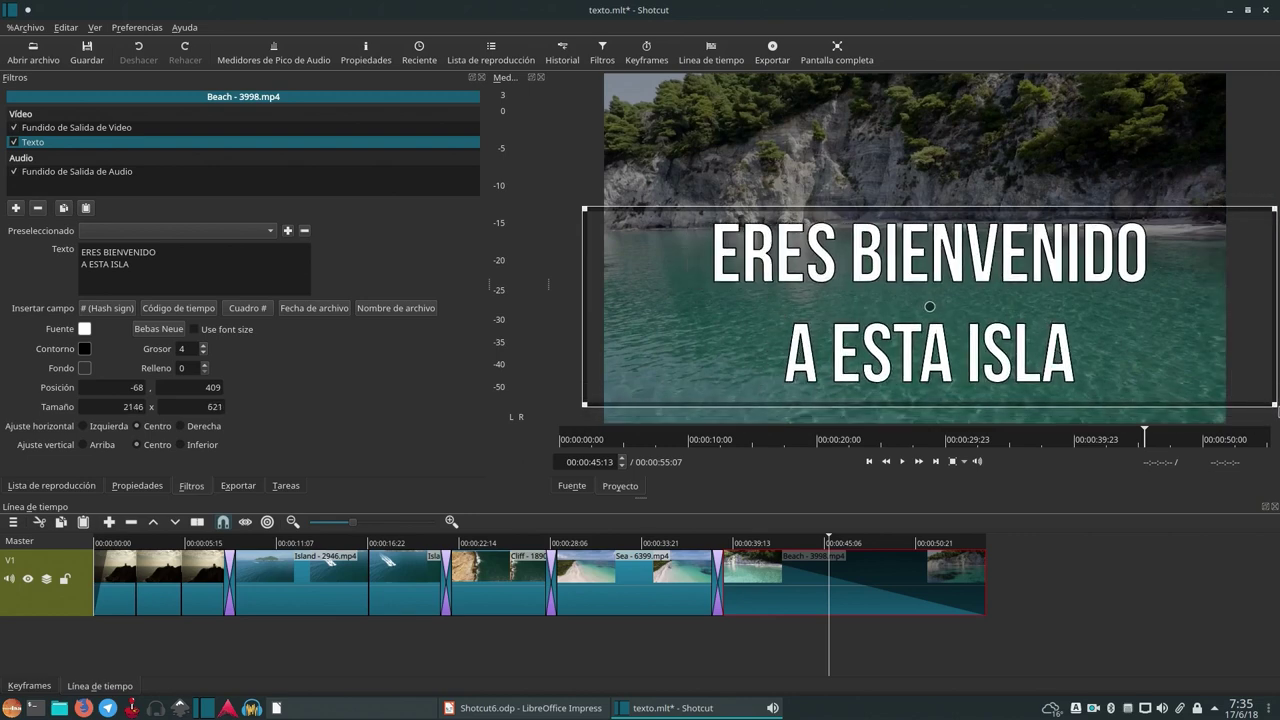
pyautogui.moveTo(930, 307); pyautogui.dragTo(924, 318)
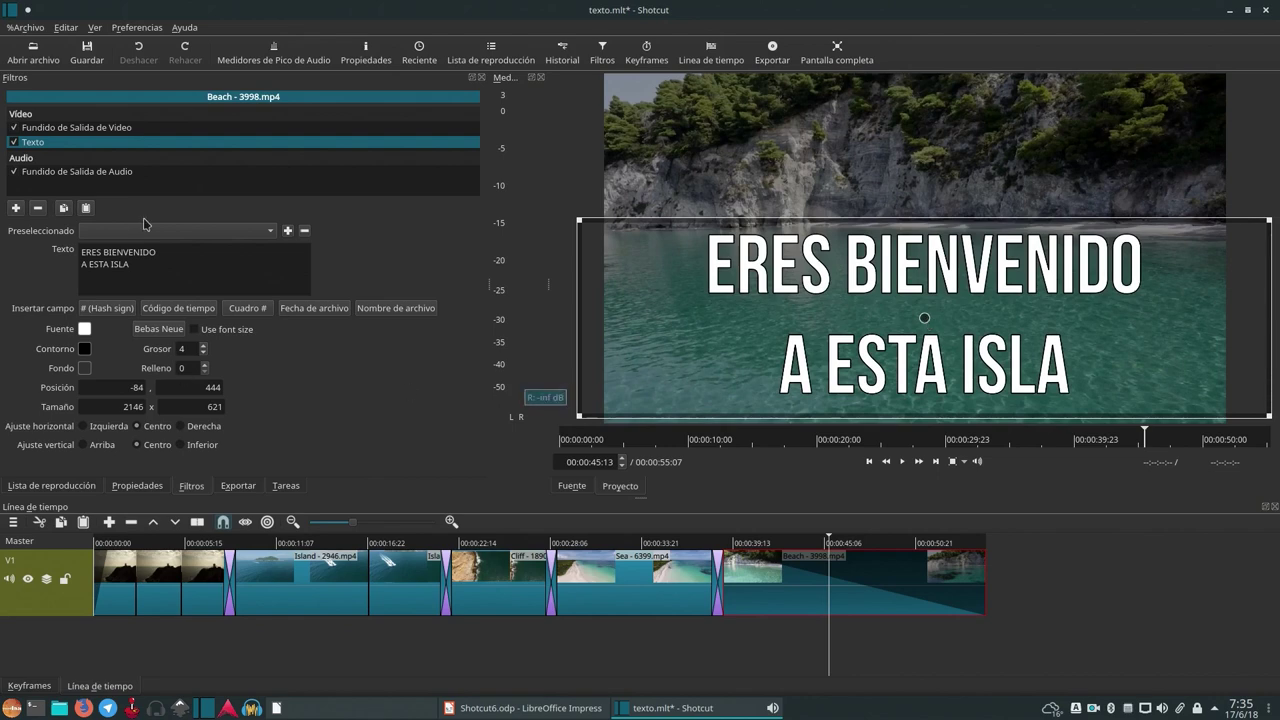
# - Replace the Beach title with "¿a QUÉ ESPERAS?" and shrink its box to about 1490 x 459, placed at about 294, 590
pyautogui.moveTo(130, 266); pyautogui.dragTo(71, 256)
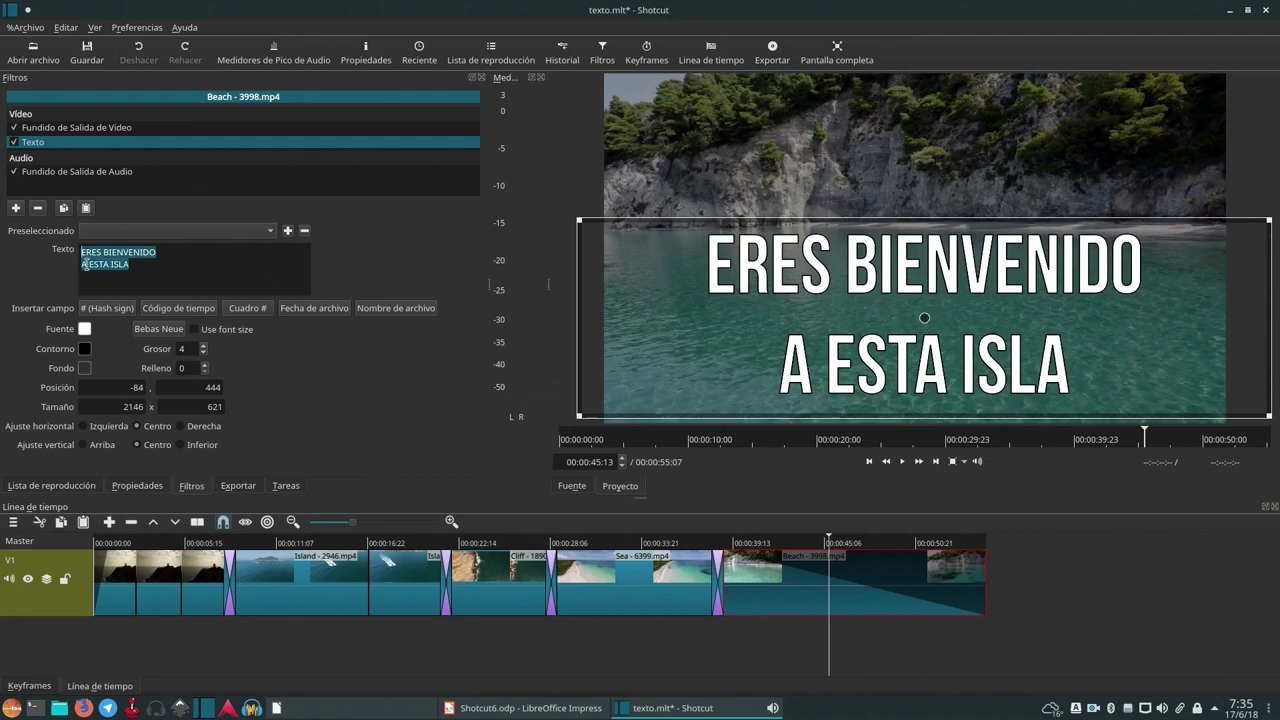
pyautogui.write('¿')
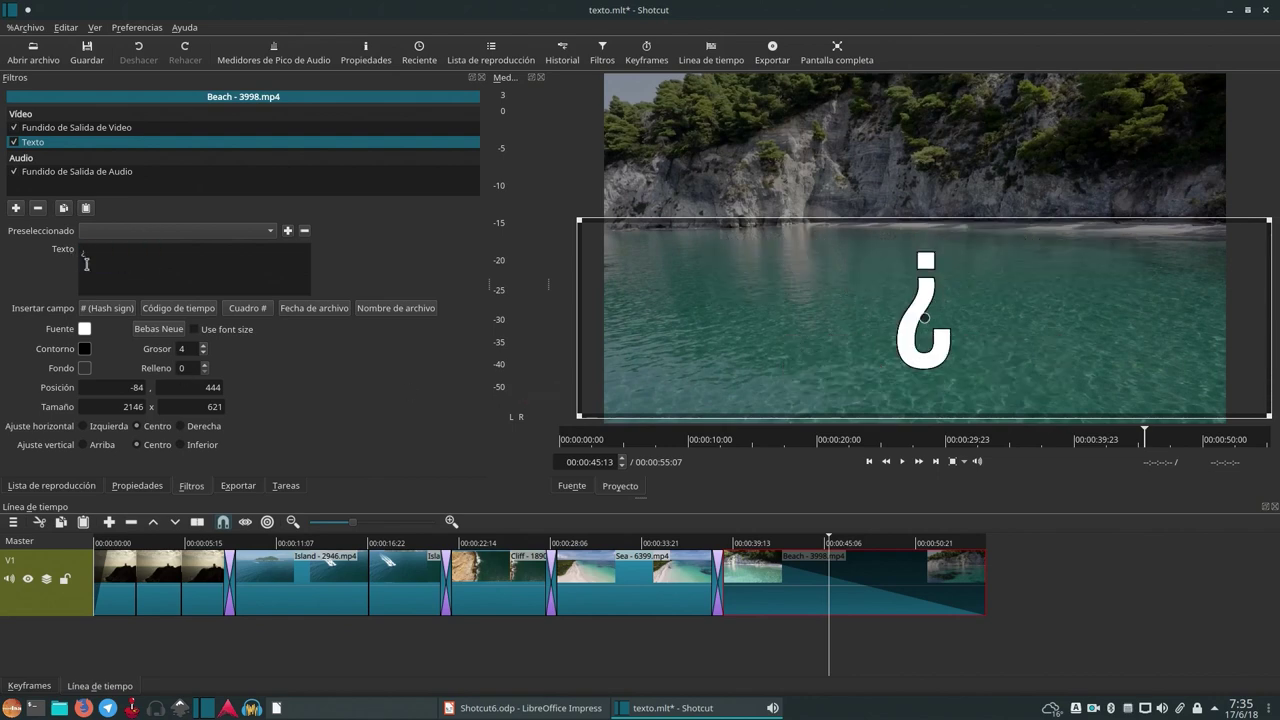
pyautogui.write('A QUÉ ES')
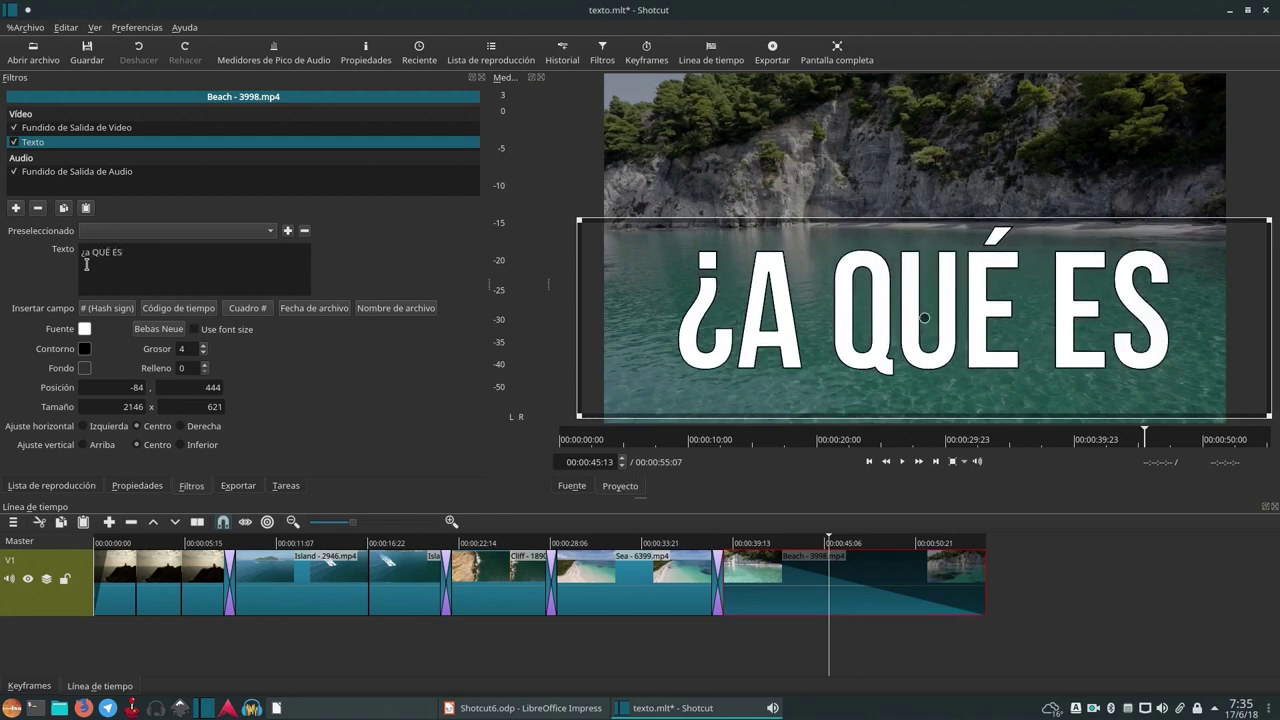
pyautogui.write('PERAS')
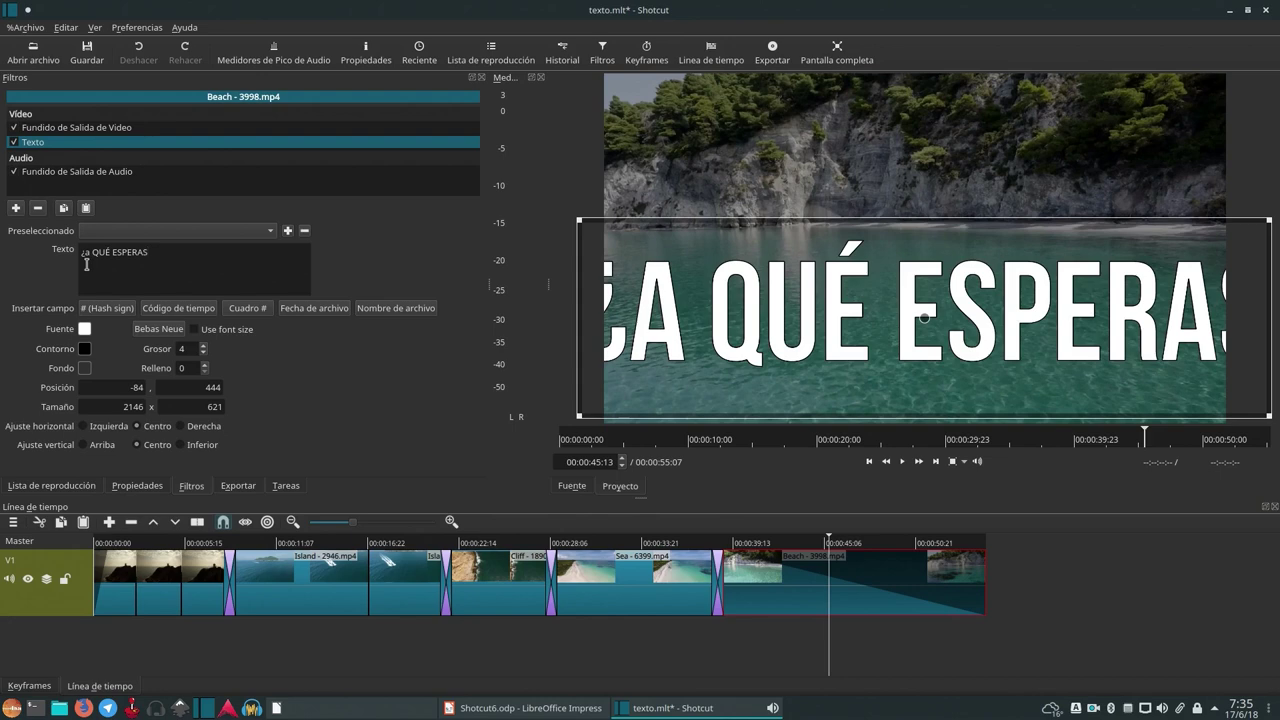
pyautogui.write('?')
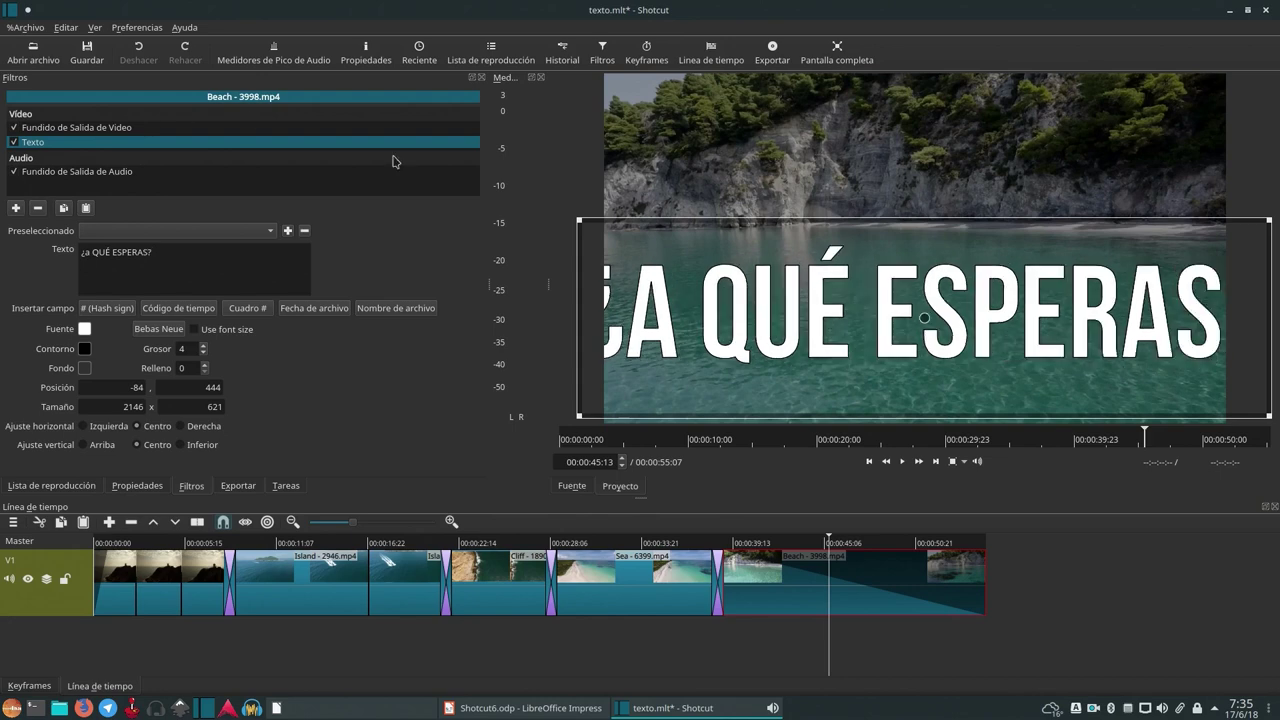
pyautogui.moveTo(578, 219); pyautogui.dragTo(796, 283)
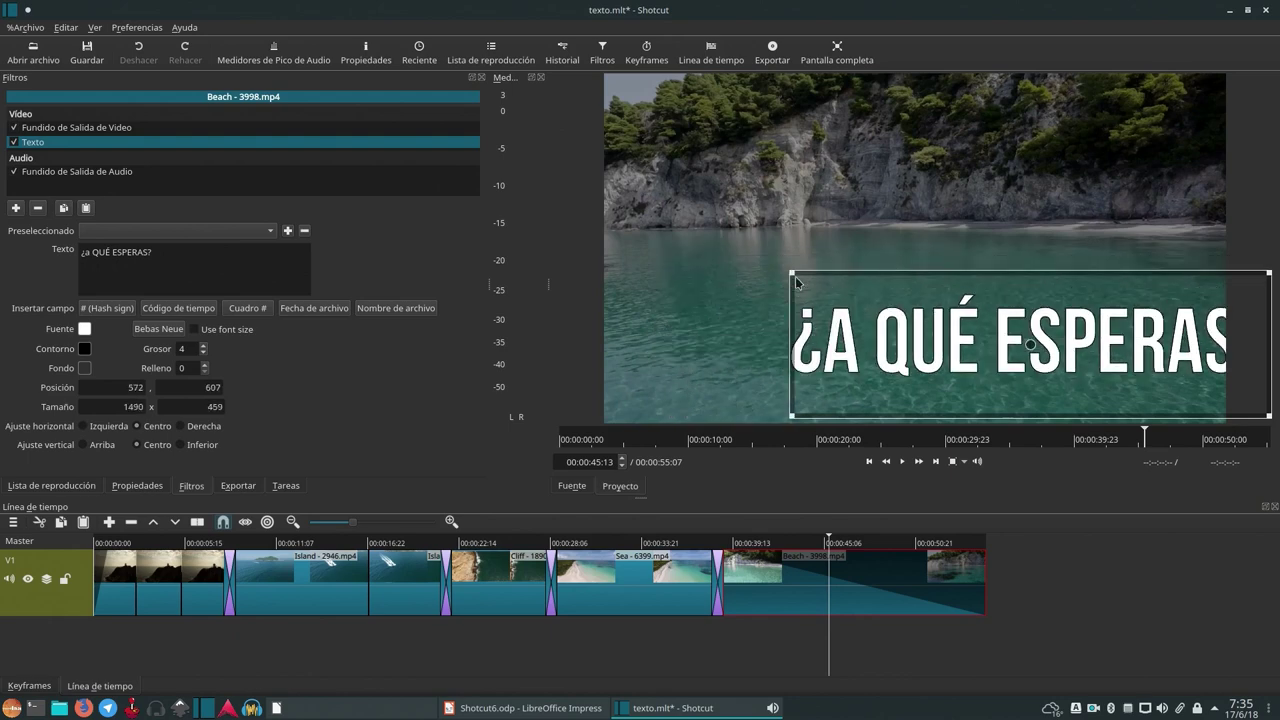
pyautogui.moveTo(1030, 344); pyautogui.dragTo(940, 339)
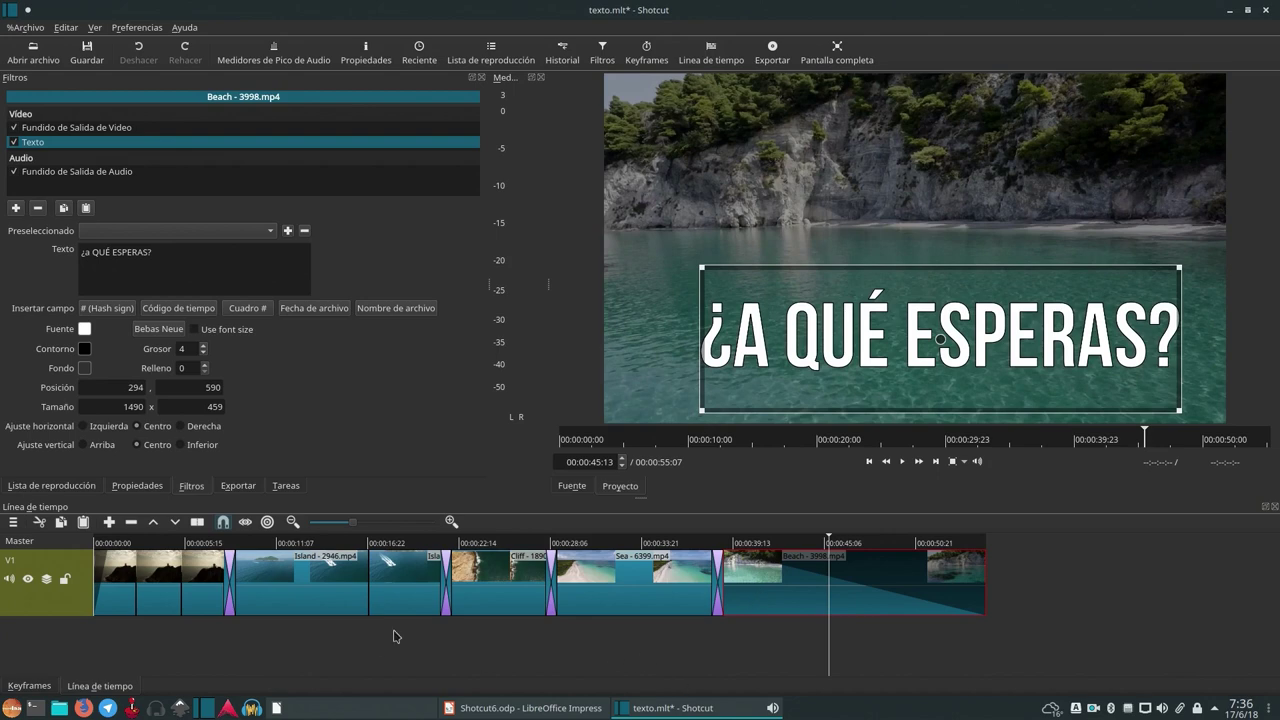
# - Show the Lighthouse title at 00:00:04:15, select the first Lighthouse part, return to the project start and clear the selection
pyautogui.press('Home')
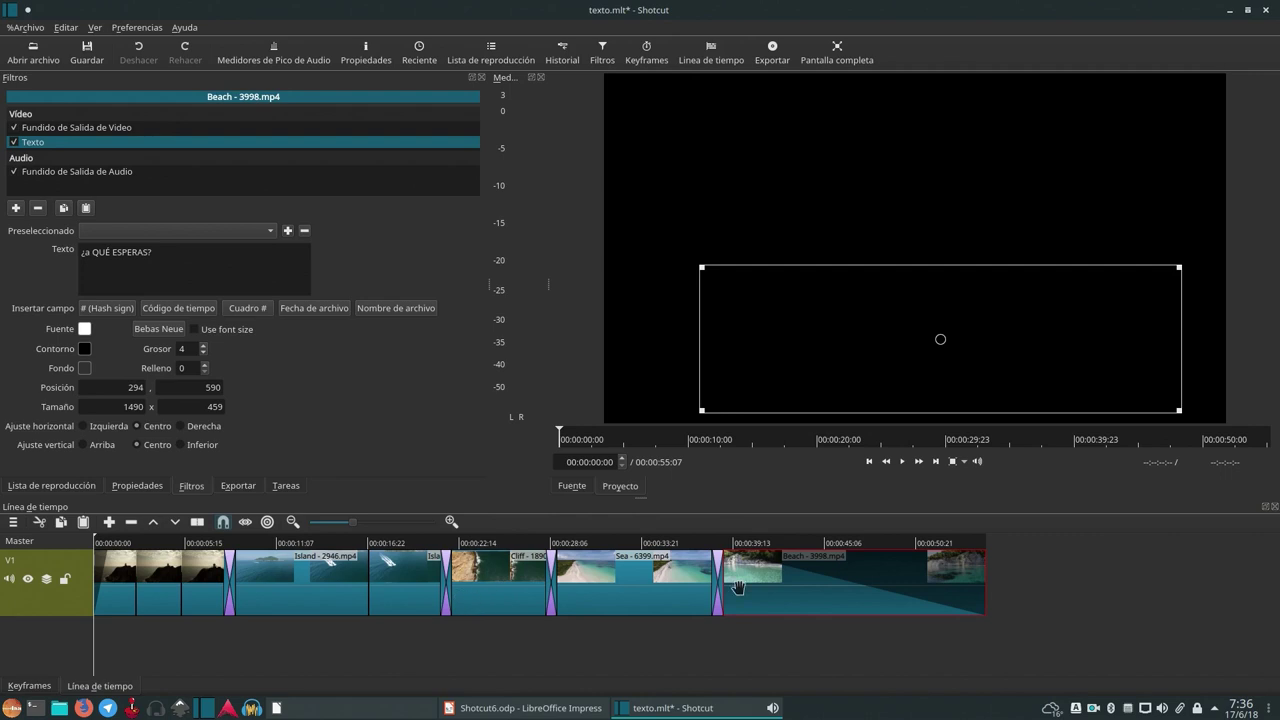
pyautogui.click(168, 545)
pyautogui.click(150, 598)
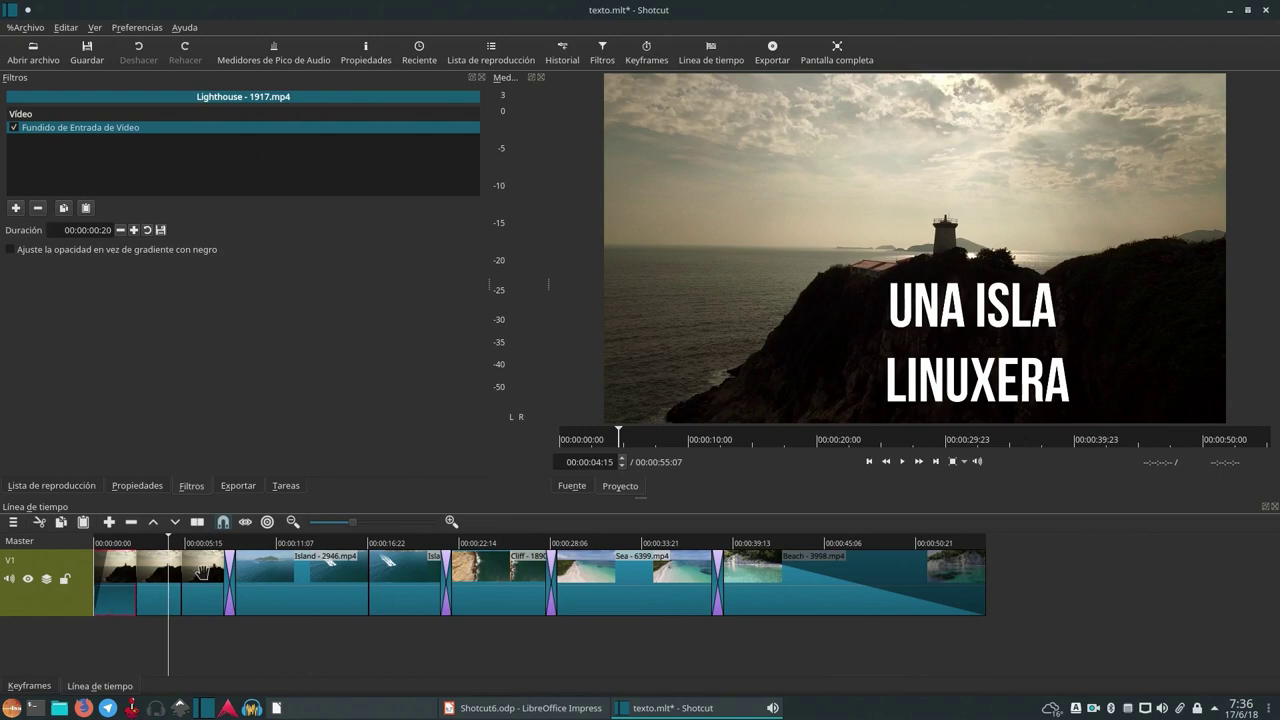
pyautogui.press('Home')
pyautogui.hotkey('ctrl', 'd')
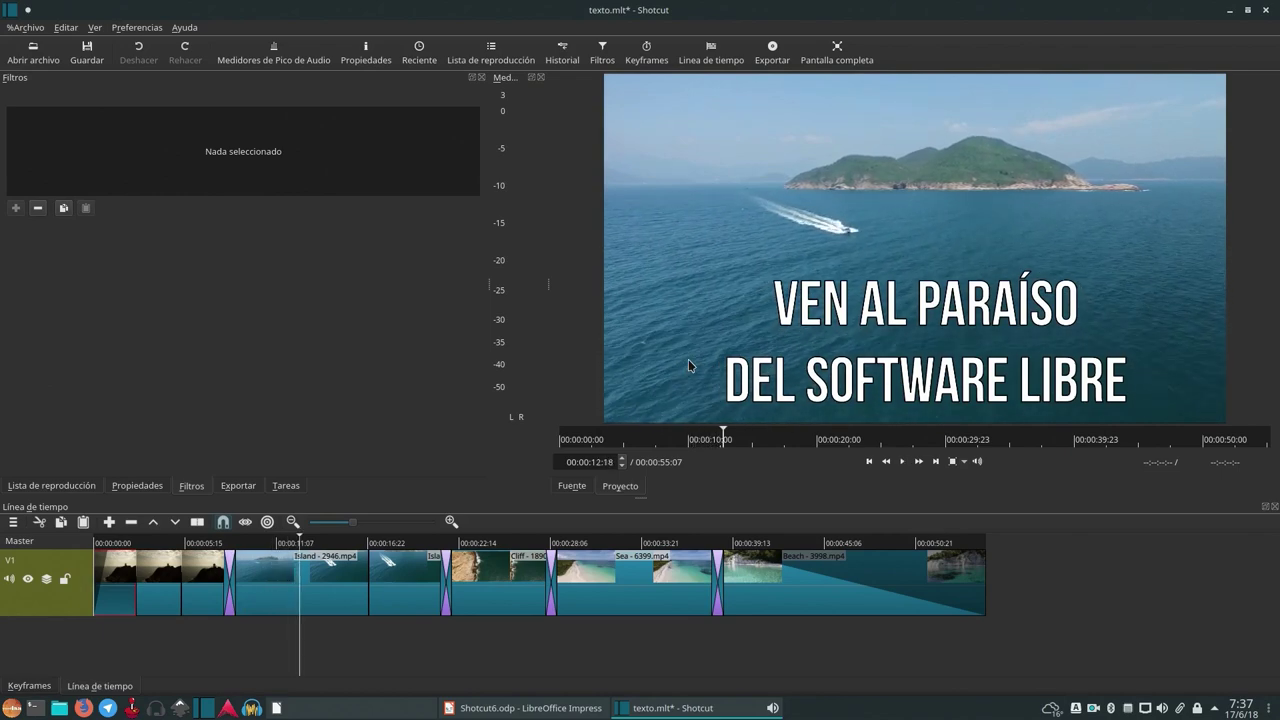
# - Save the project and add a second video track above V1
pyautogui.hotkey('ctrl', 's')
pyautogui.click(13, 522)
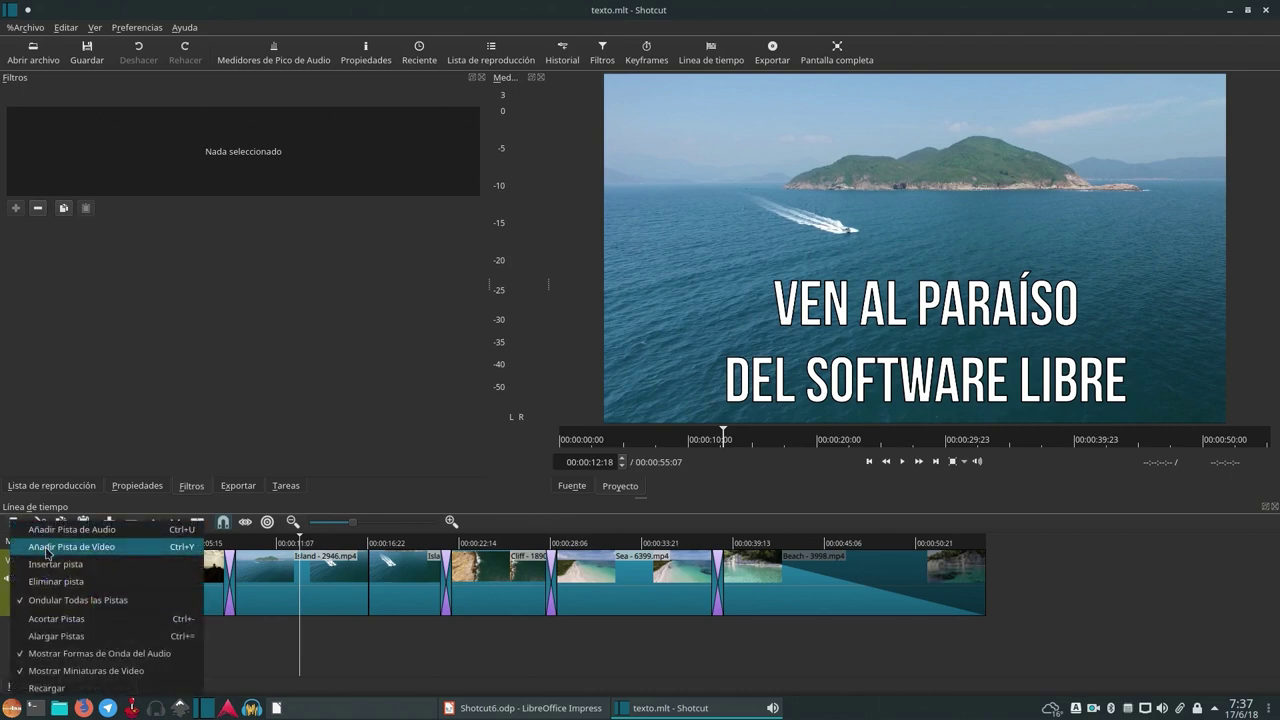
pyautogui.click(46, 547)
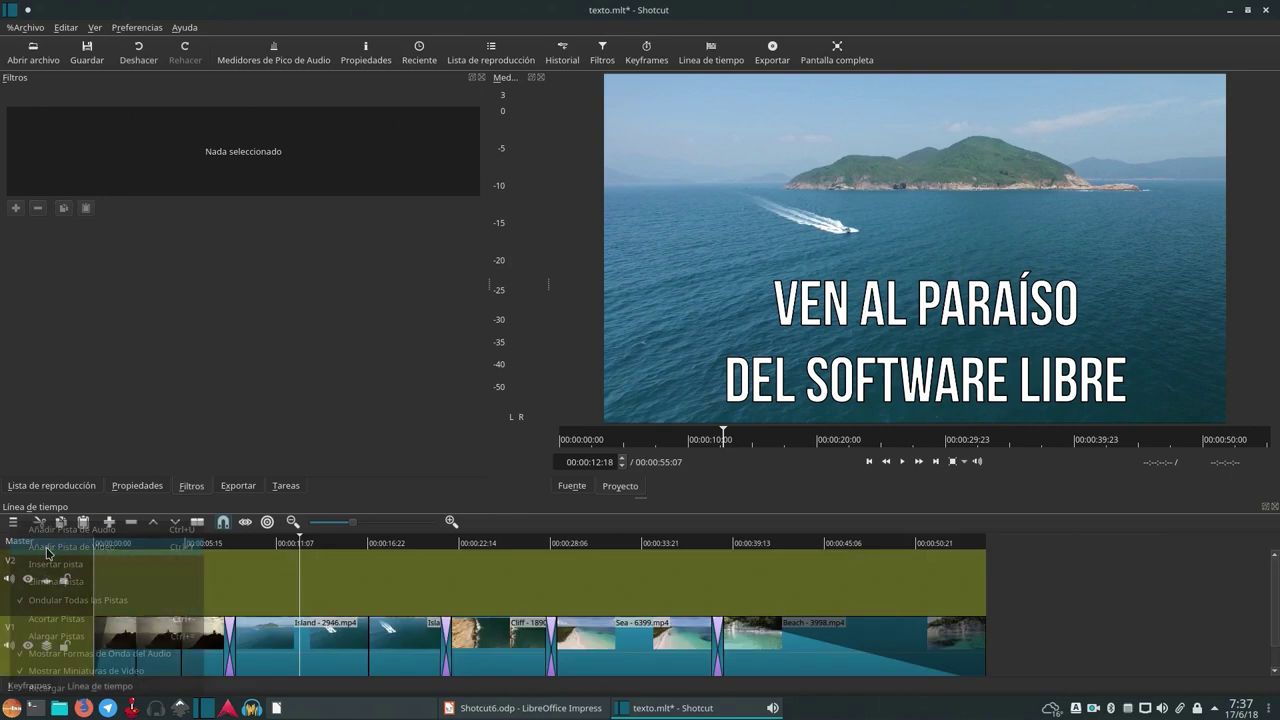
pyautogui.click(43, 60)
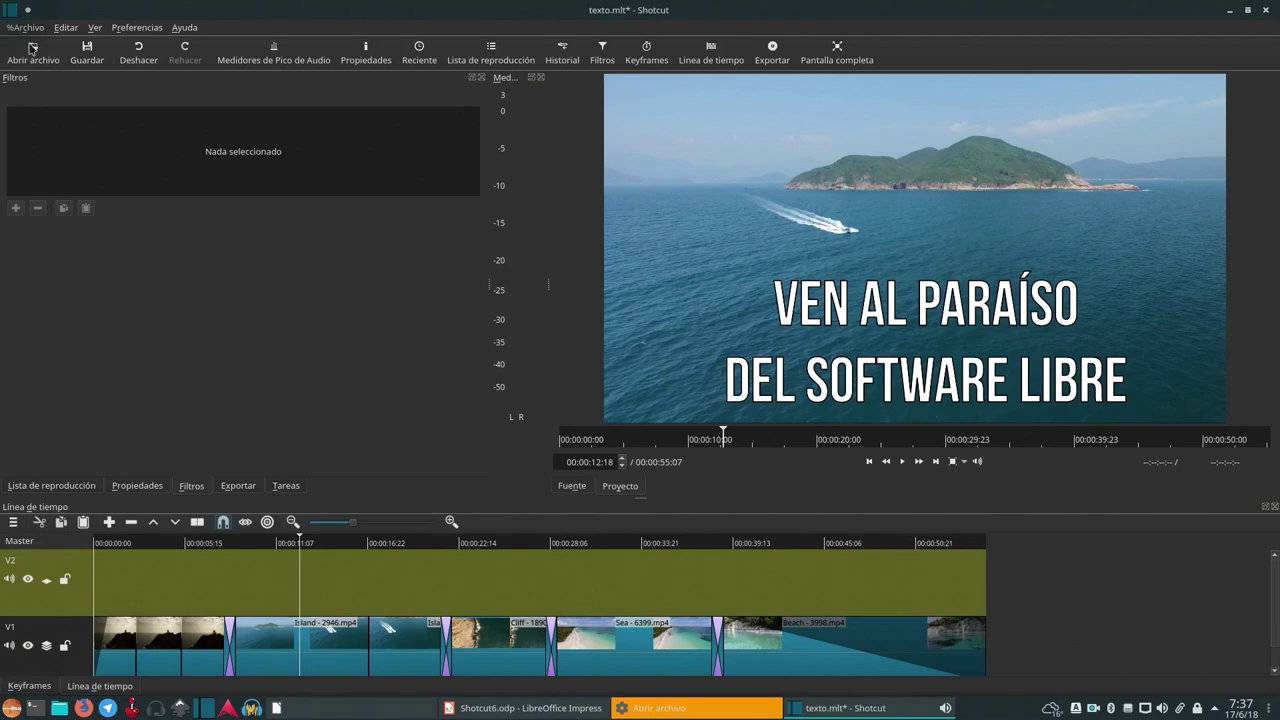
pyautogui.rightClick(705, 708)
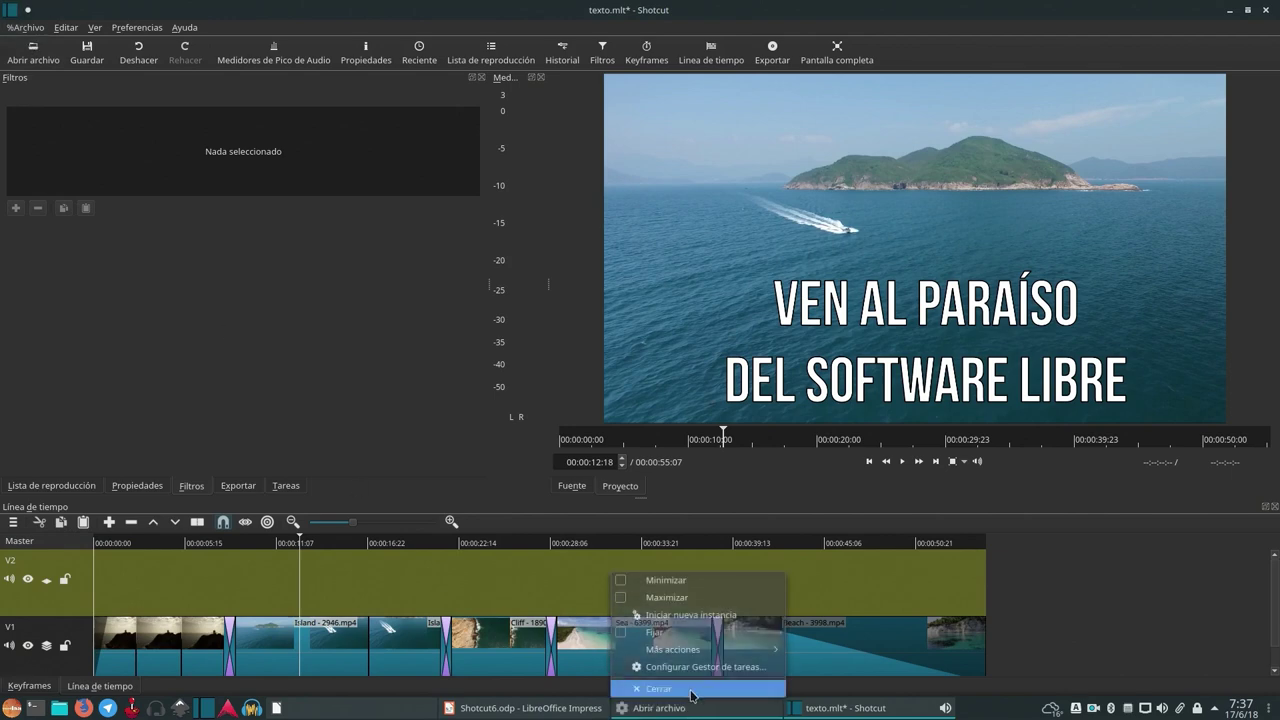
pyautogui.click(690, 689)
# - Generate a Color clip in fully transparent white (#00FFFFFF) by setting its alpha channel to 0
pyautogui.click(24, 29)
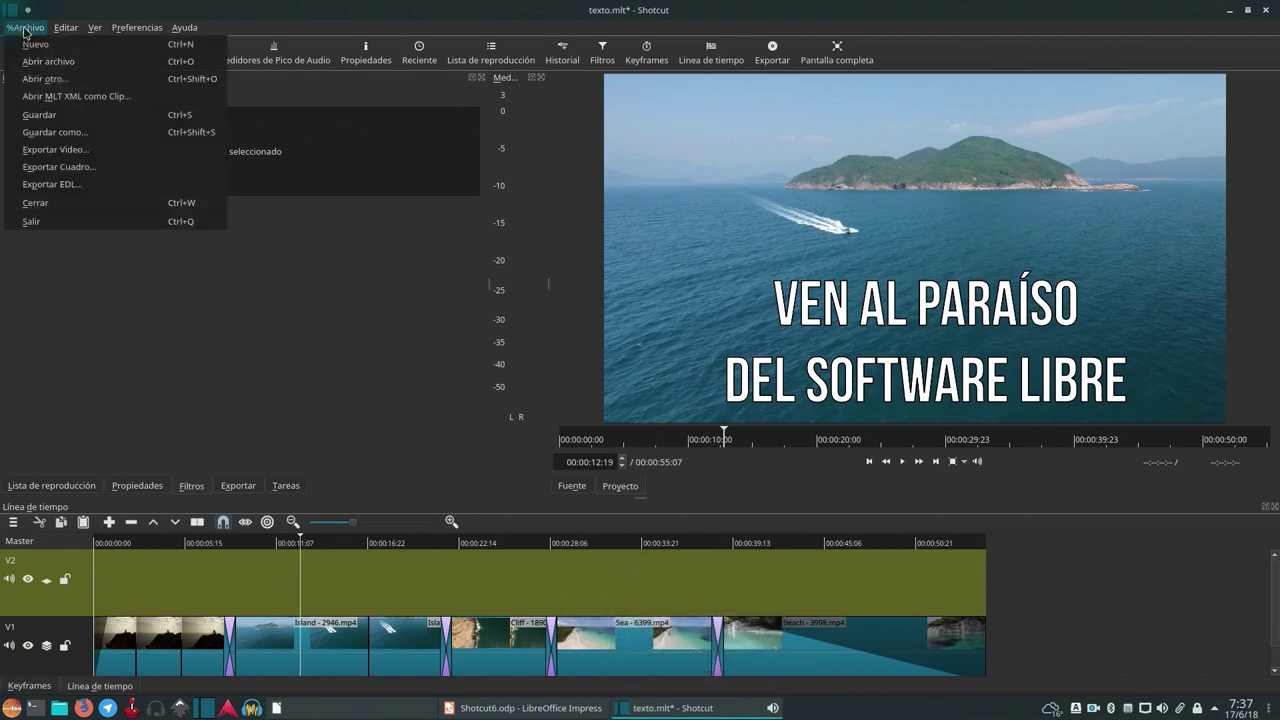
pyautogui.click(62, 80)
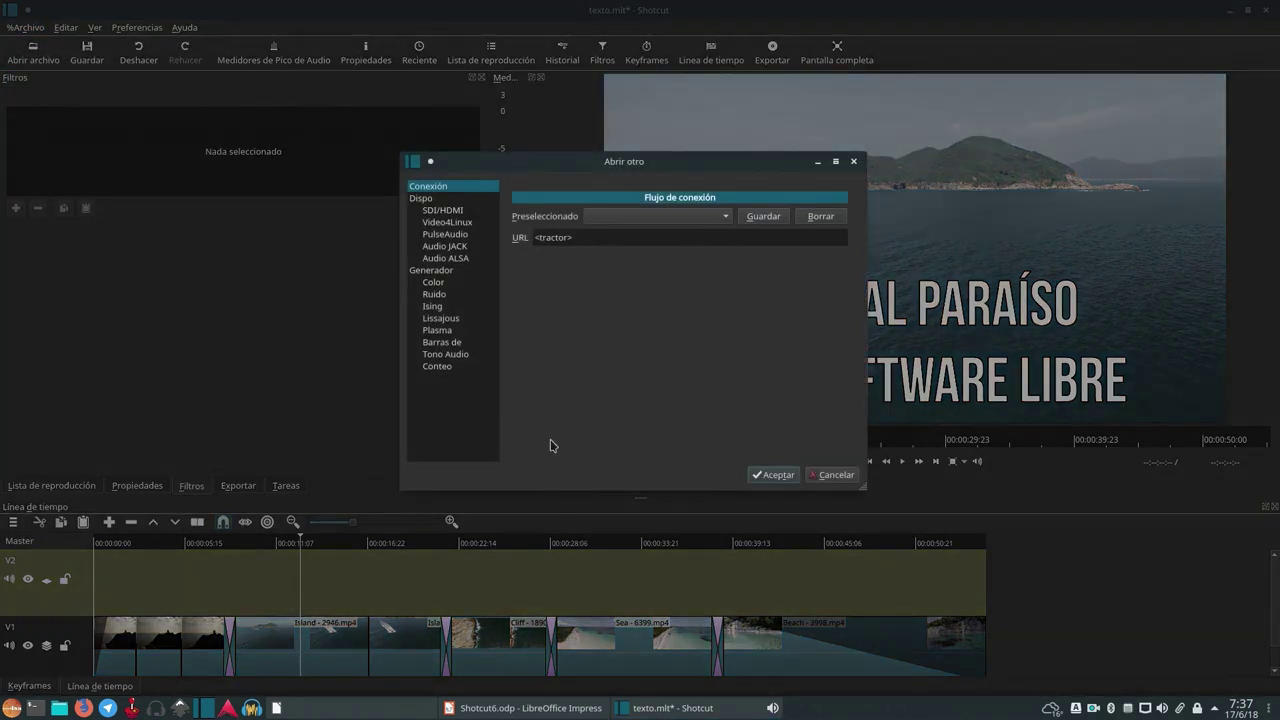
pyautogui.click(434, 283)
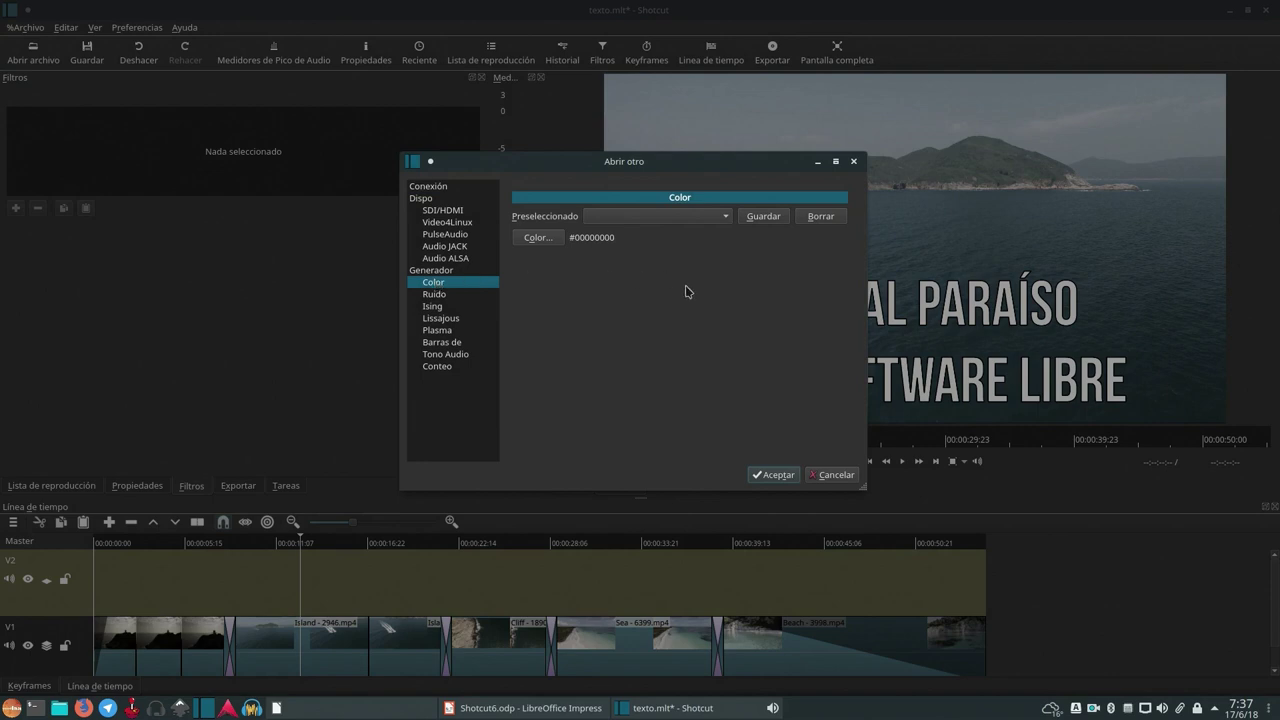
pyautogui.click(540, 238)
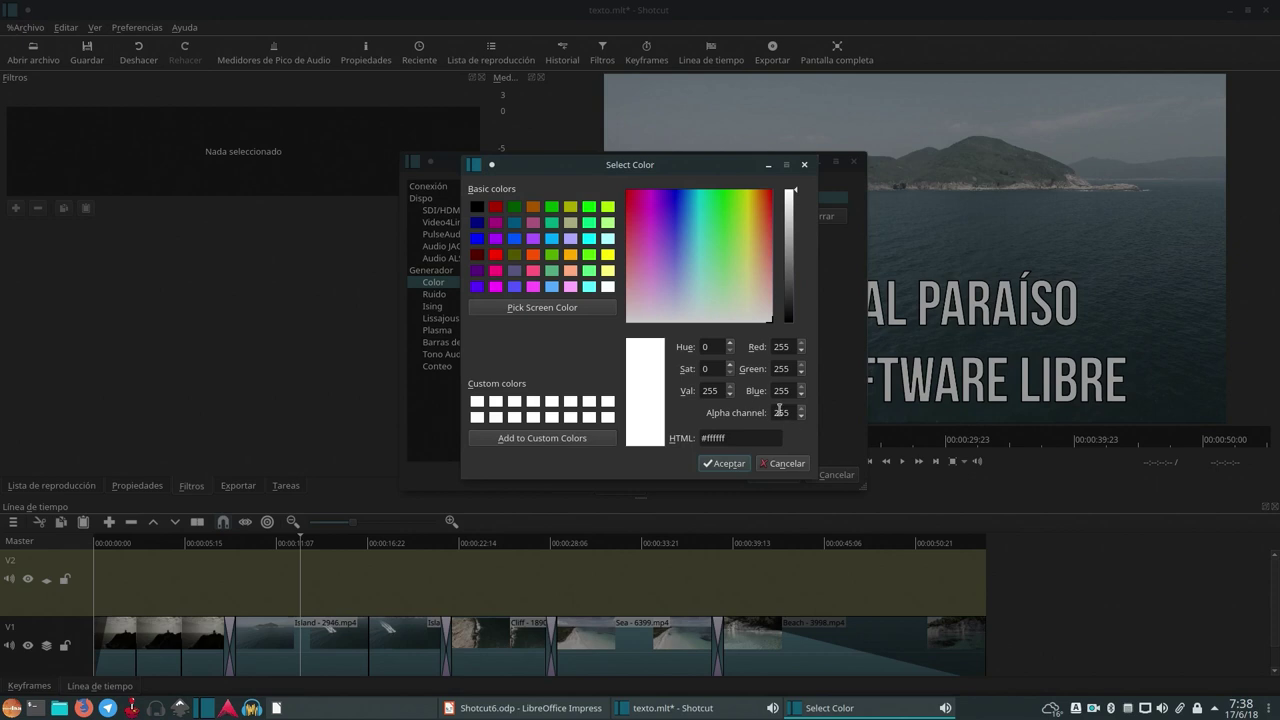
pyautogui.moveTo(789, 413); pyautogui.dragTo(763, 413)
pyautogui.click(737, 465)
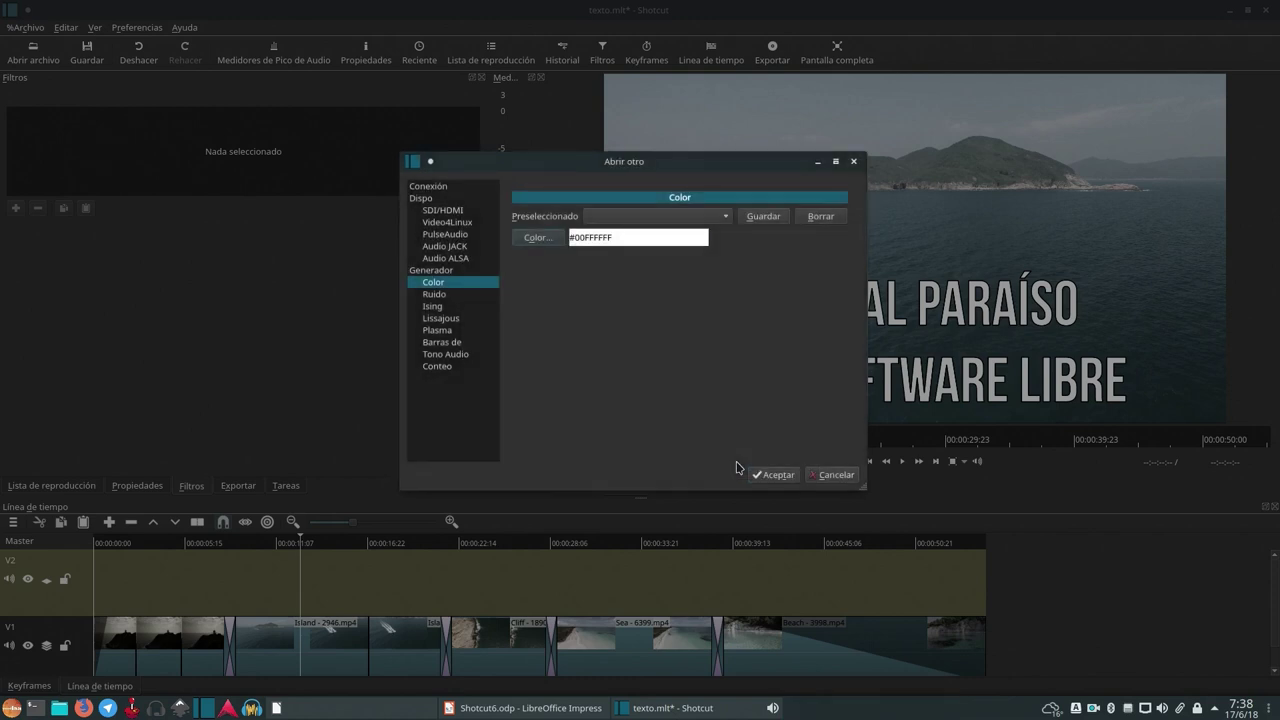
pyautogui.click(788, 476)
# - Place the #00FFFFFF clip on track V2 and trim its excess length until it fits within the project
pyautogui.moveTo(839, 295); pyautogui.dragTo(290, 585)
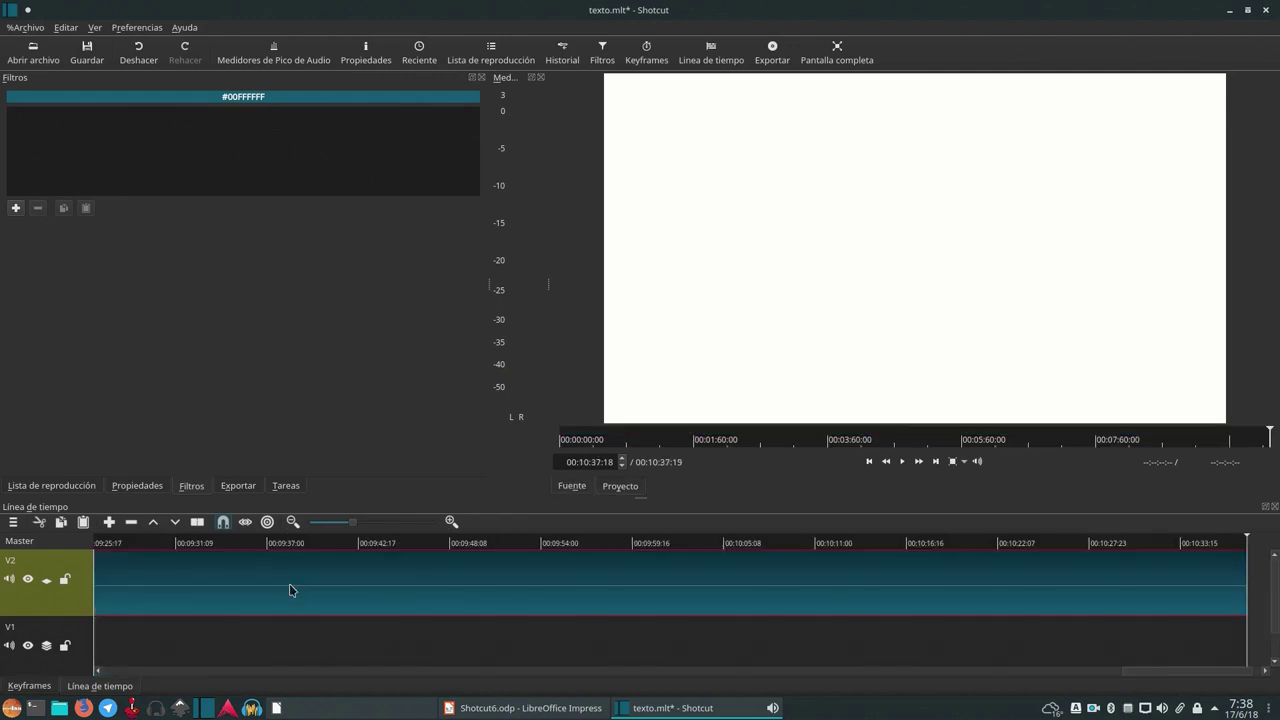
pyautogui.scroll(-5, 343, 523)
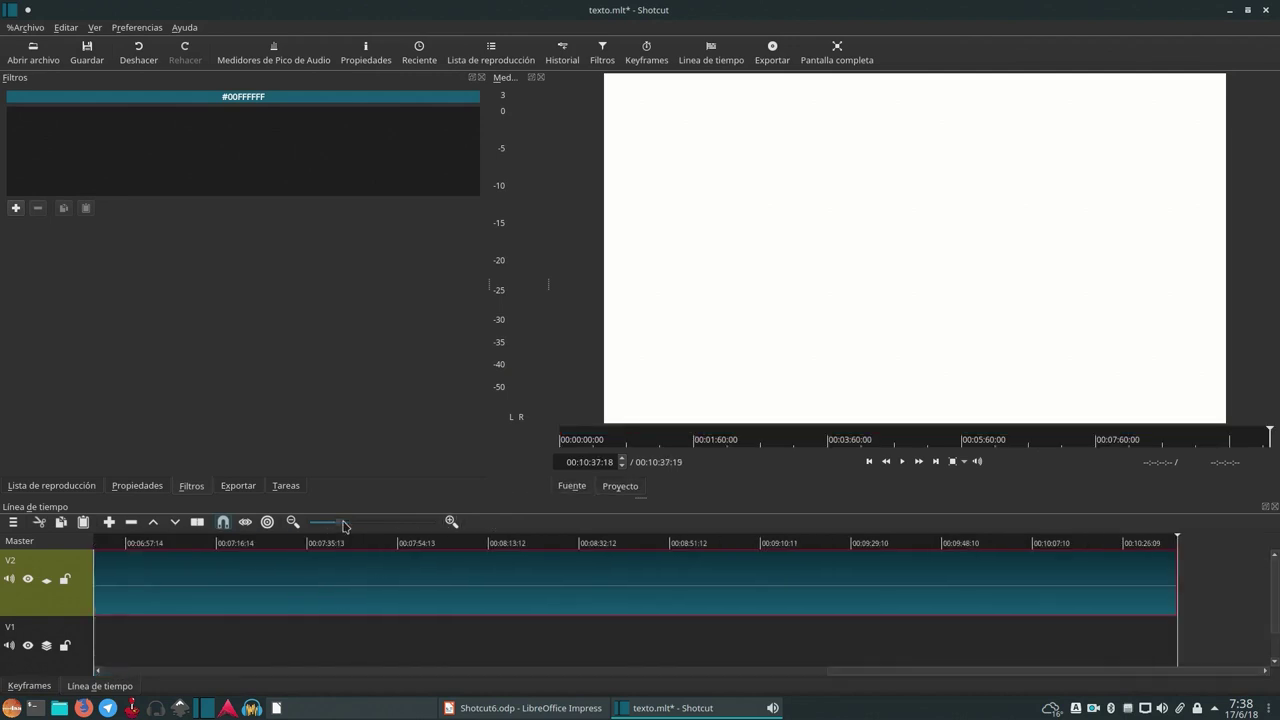
pyautogui.moveTo(193, 585); pyautogui.dragTo(103, 581)
pyautogui.scroll(4, 353, 525)
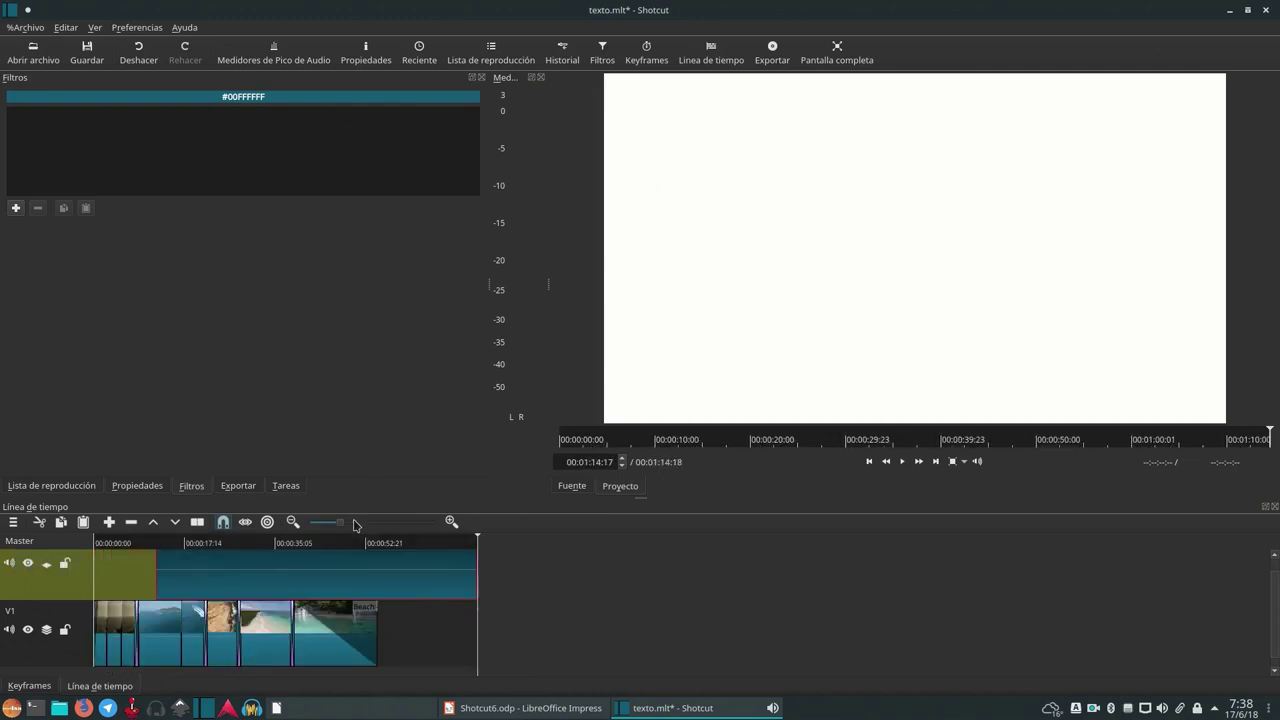
pyautogui.moveTo(475, 577); pyautogui.dragTo(222, 579)
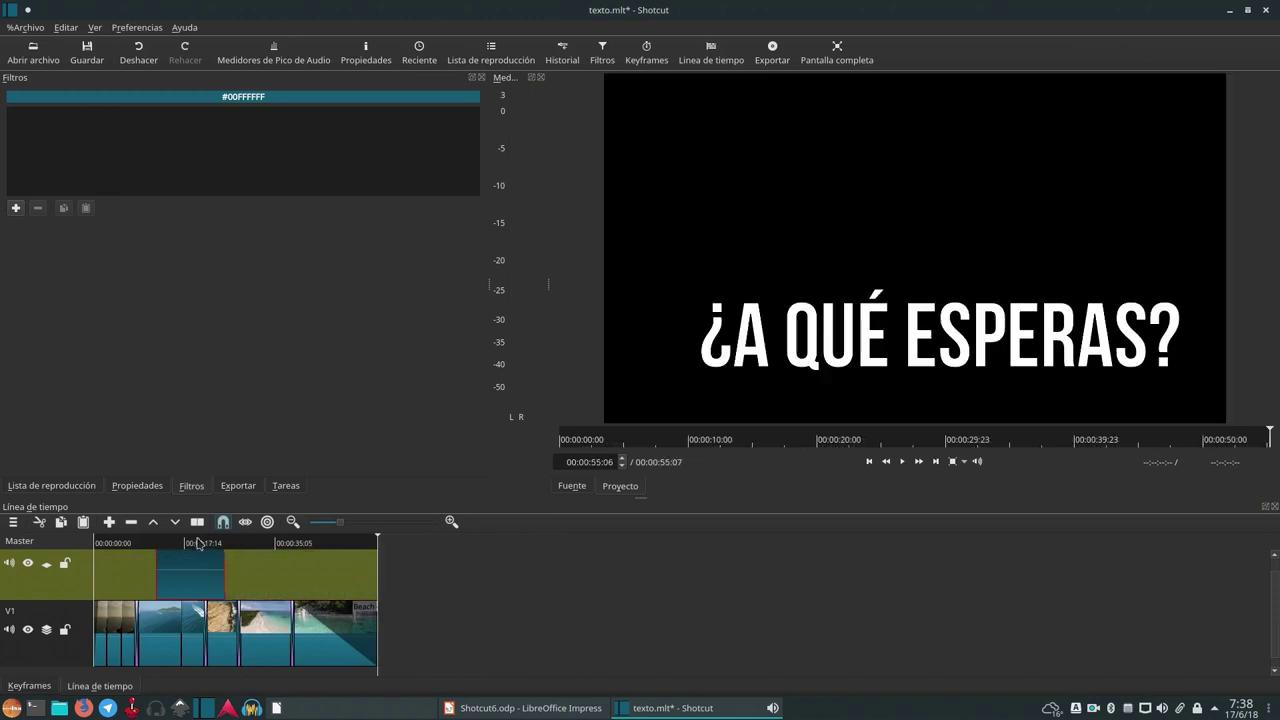
# - Move the #00FFFFFF clip over the second Lighthouse part, aligned to its start, and shorten it to nearly that part's length
pyautogui.click(198, 545)
pyautogui.moveTo(176, 578); pyautogui.dragTo(117, 577)
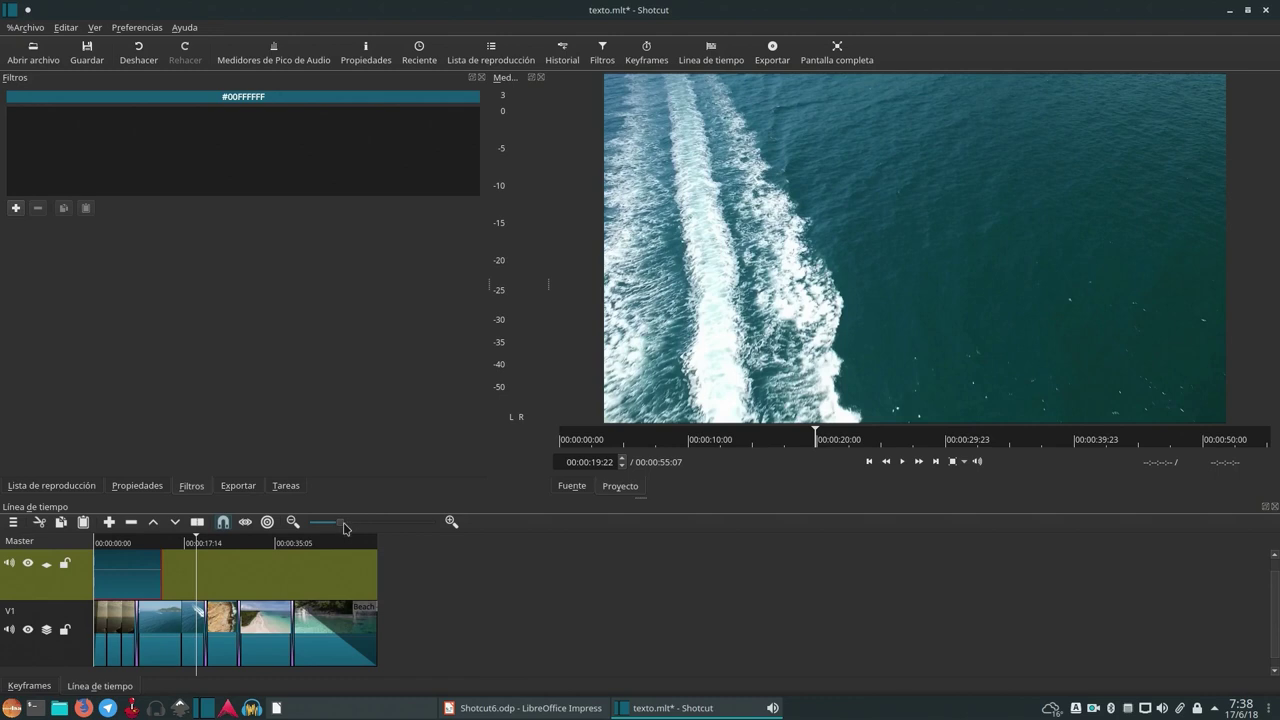
pyautogui.moveTo(343, 523); pyautogui.dragTo(366, 523)
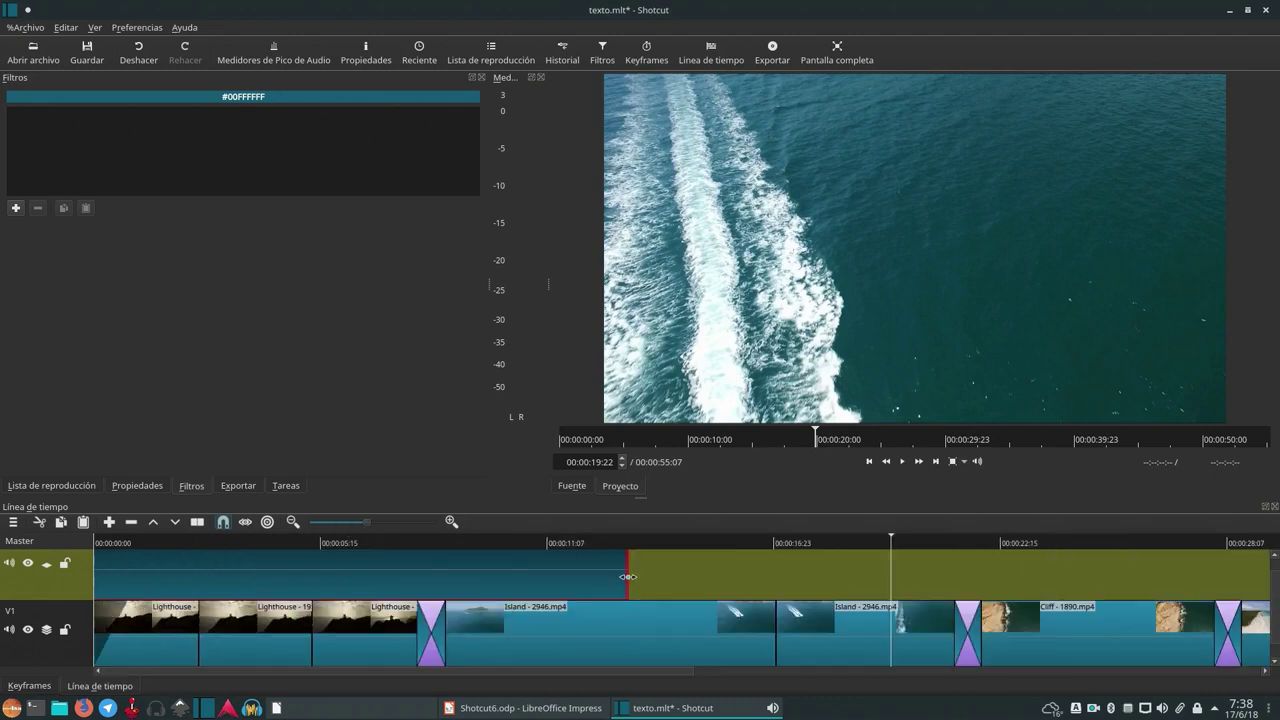
pyautogui.moveTo(626, 577); pyautogui.dragTo(281, 582)
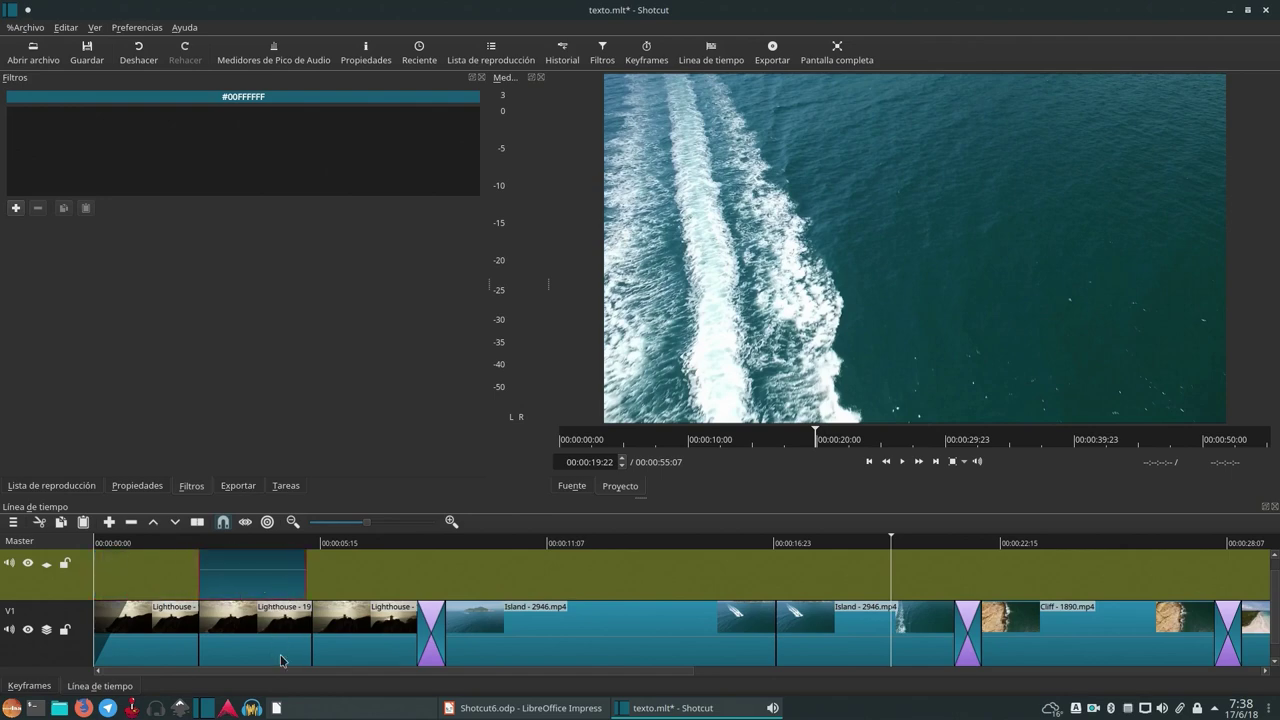
# - Copy the Texto filter "UNA ISLA LINUXERA" from the second Lighthouse part and paste it onto the #00FFFFFF clip on V2
pyautogui.click(282, 658)
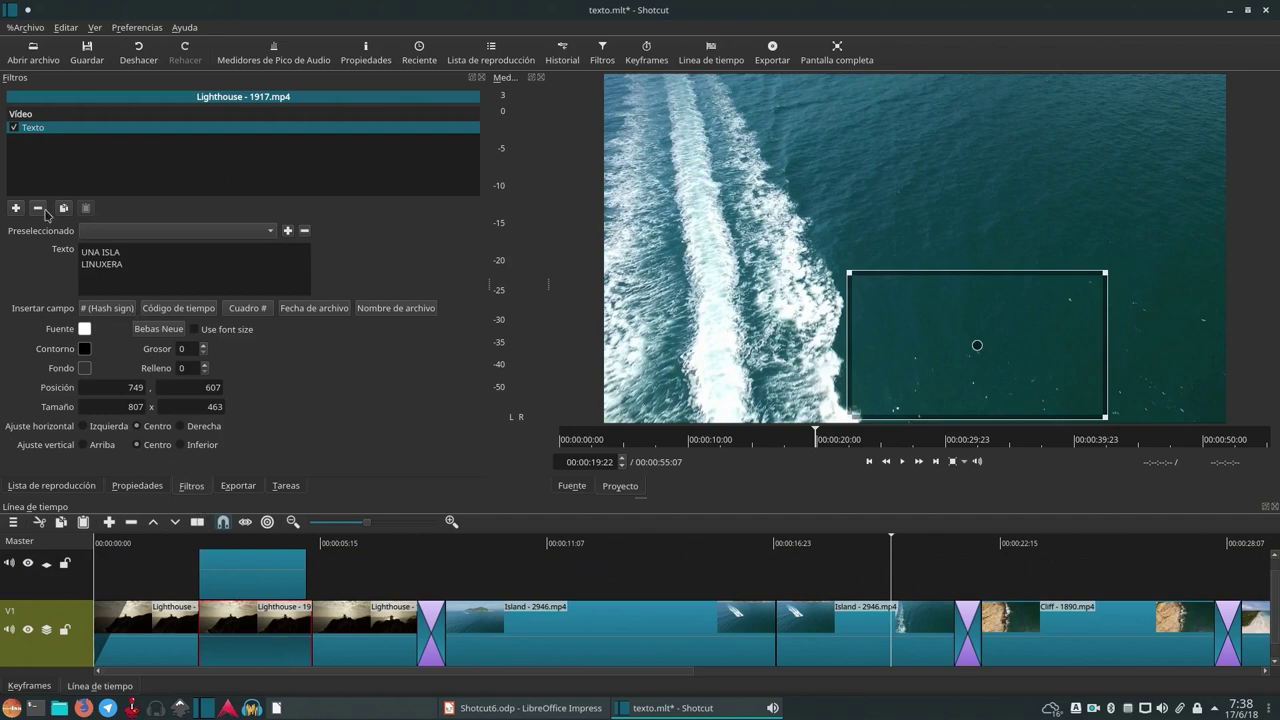
pyautogui.click(263, 569)
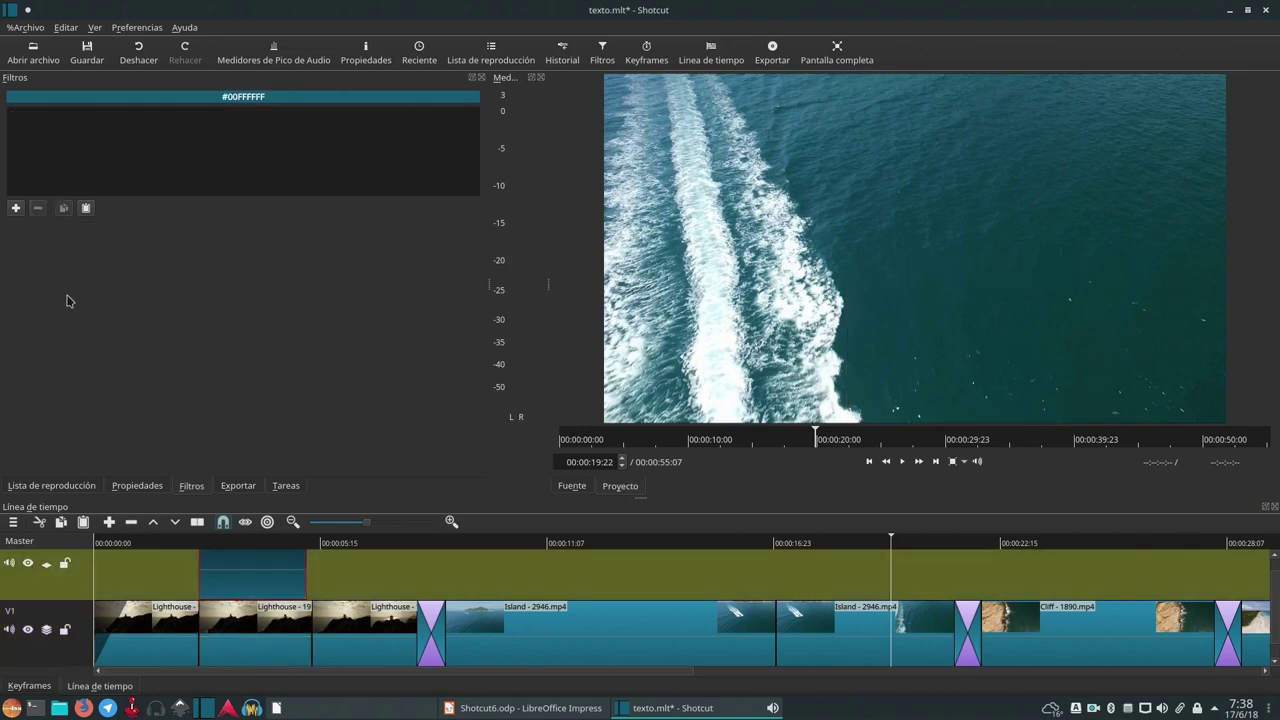
pyautogui.click(85, 208)
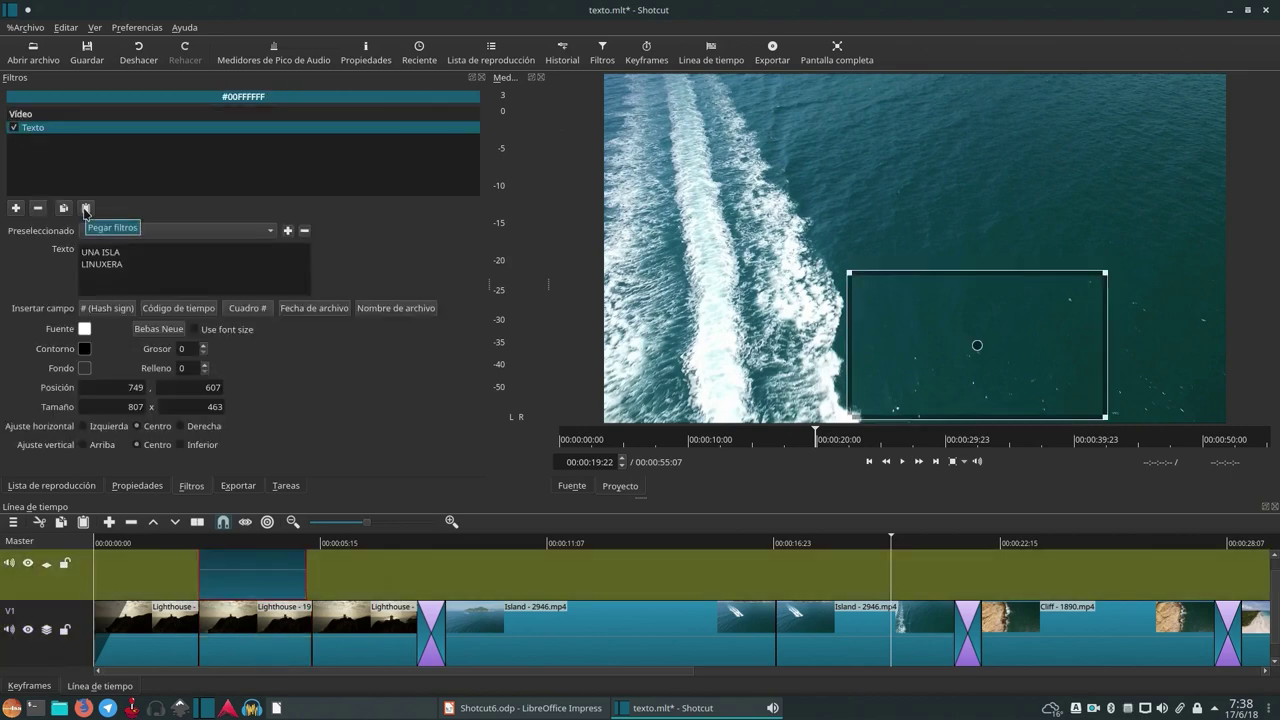
# - Disable the Texto filter on the second Lighthouse part and compare it with the V2 title clip at 00:00:04:07
pyautogui.click(266, 542)
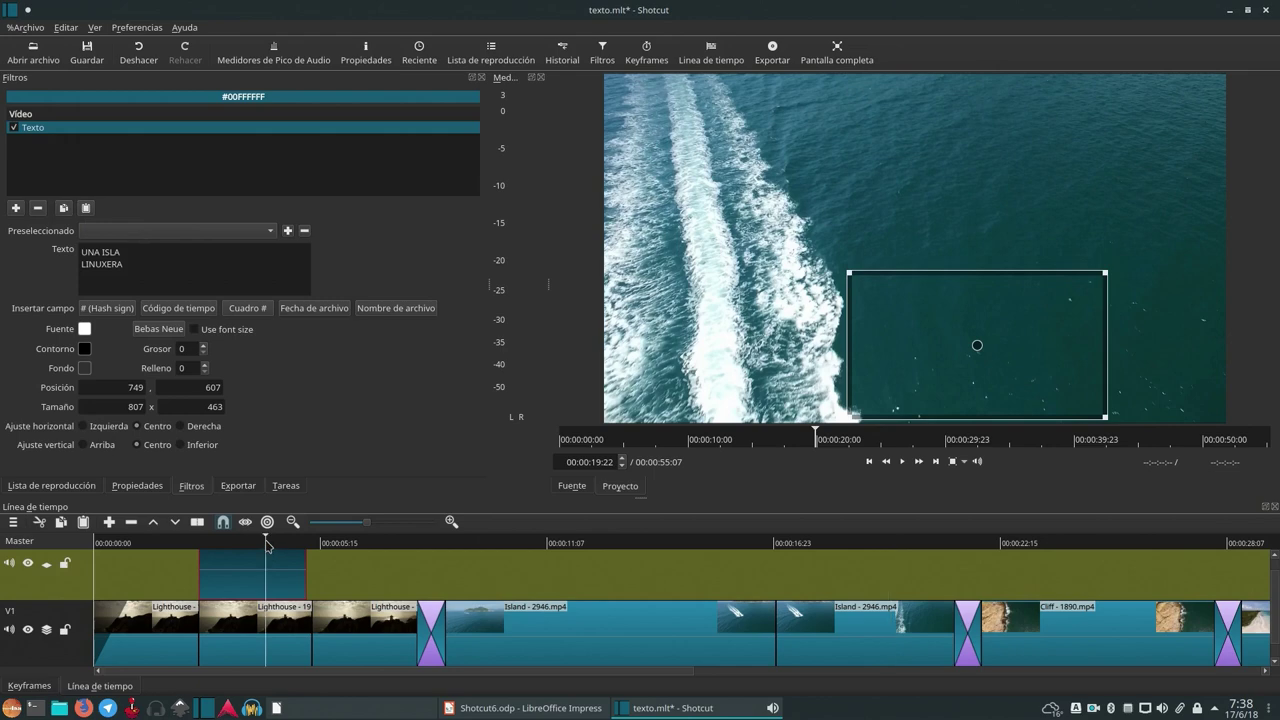
pyautogui.click(277, 656)
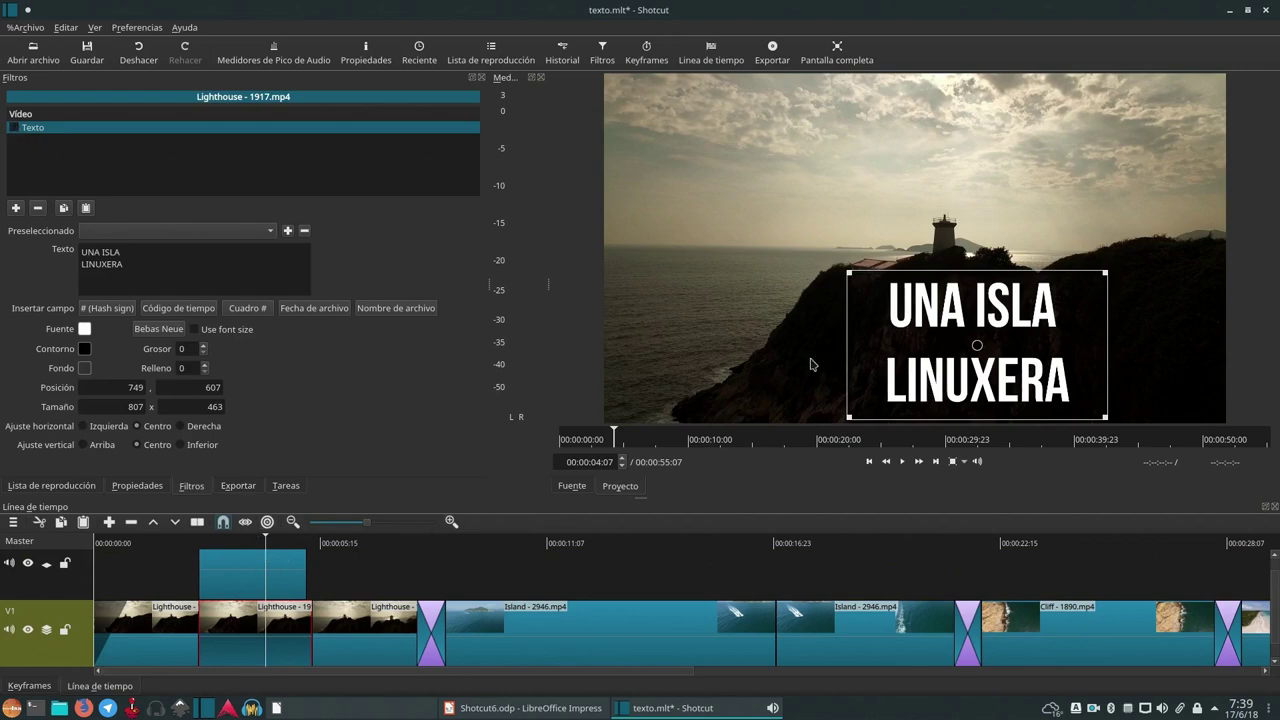
pyautogui.click(288, 575)
pyautogui.click(288, 637)
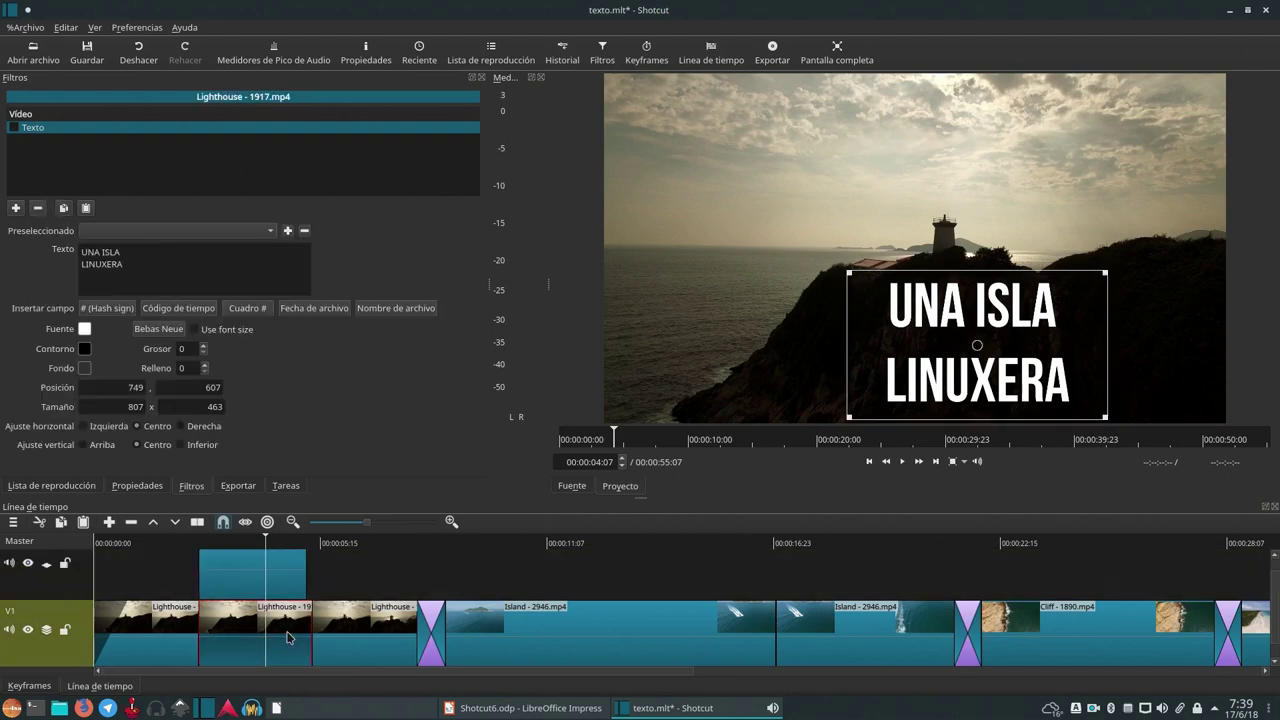
pyautogui.click(280, 570)
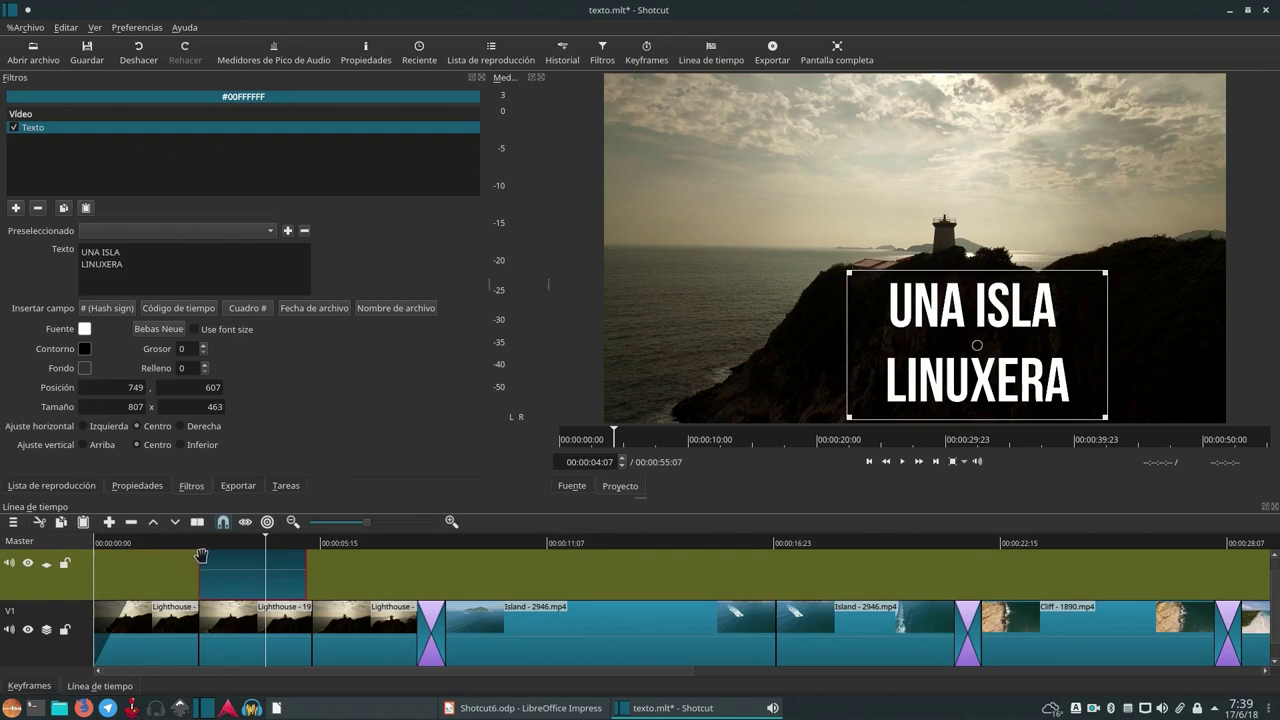
# - Give the V2 title clip a 9-frame fade-in at its start and a 7-frame fade-out at its end
pyautogui.scroll(2, 350, 527)
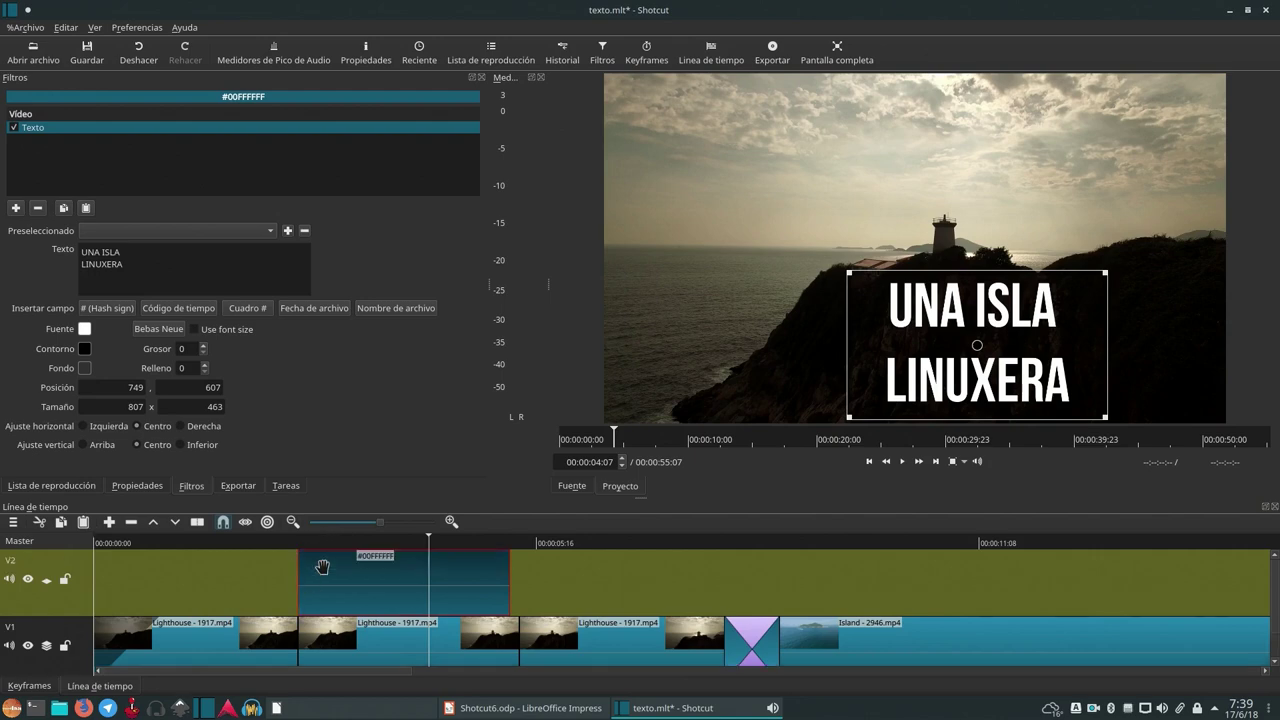
pyautogui.moveTo(306, 558); pyautogui.dragTo(343, 583)
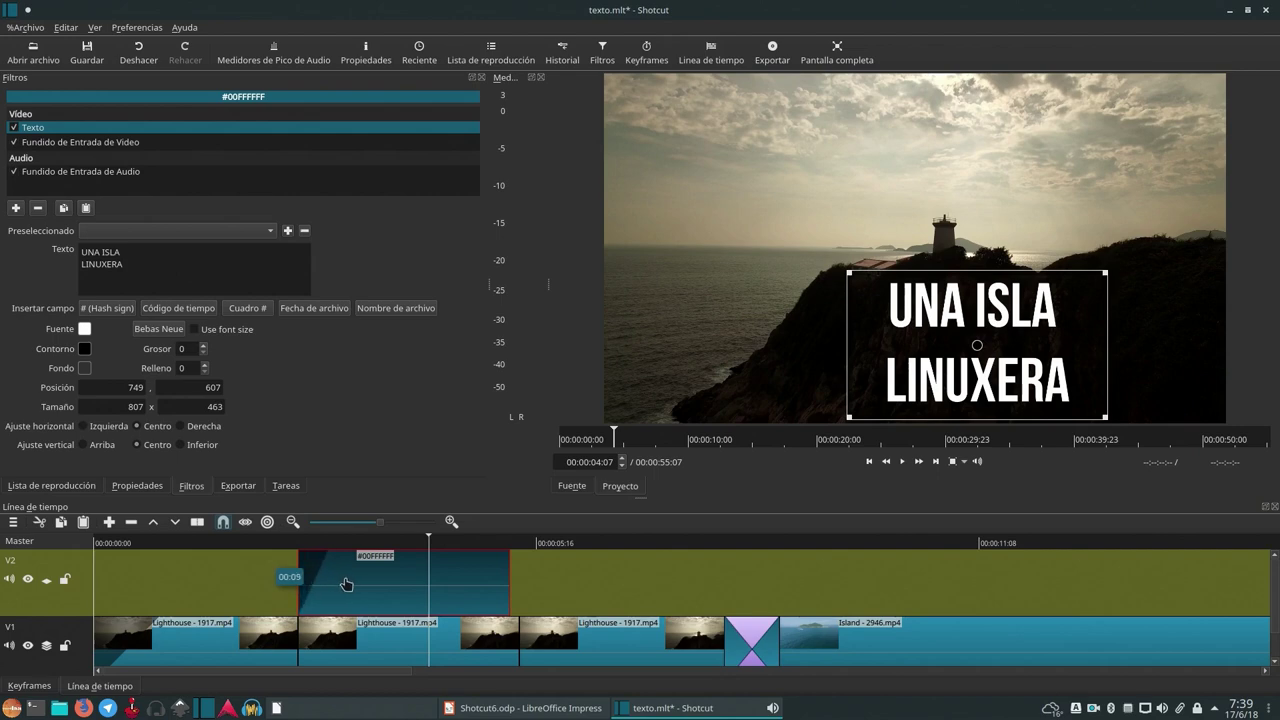
pyautogui.moveTo(506, 553); pyautogui.dragTo(481, 558)
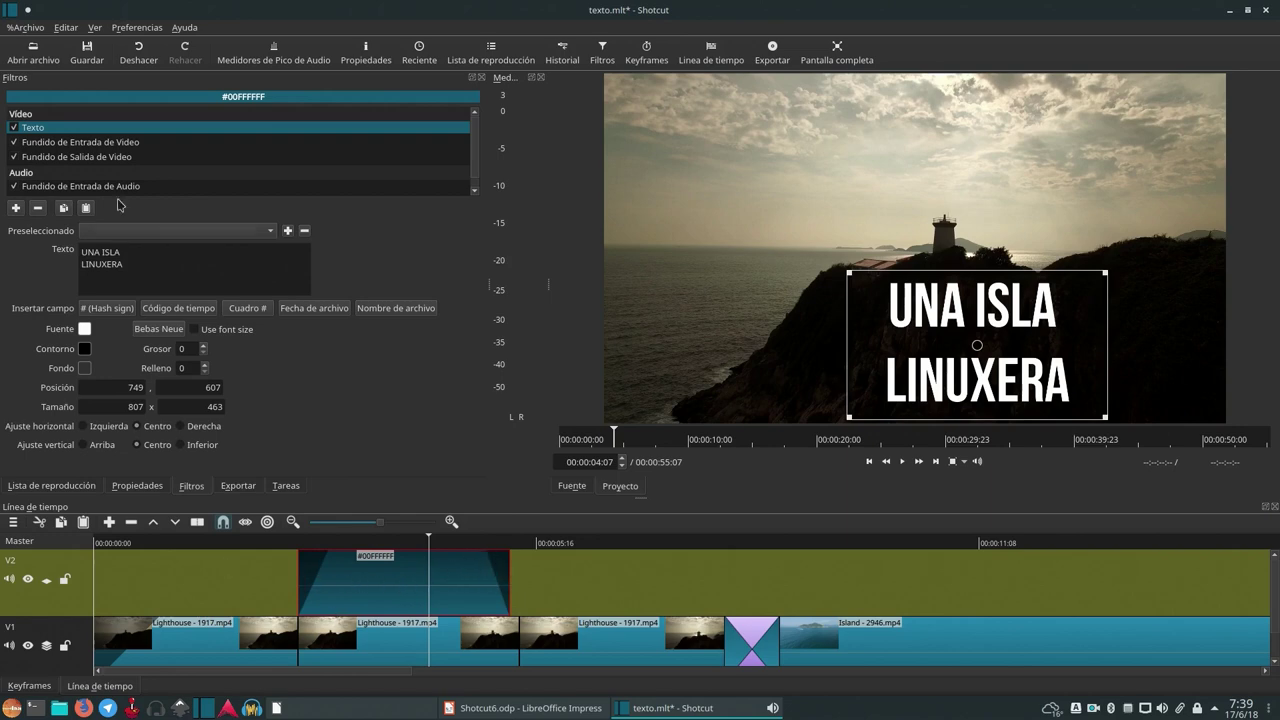
# - Turn off the opacity adjustment in the title clip's video fade-in filter and play the result from 00:00:01:22
pyautogui.click(107, 143)
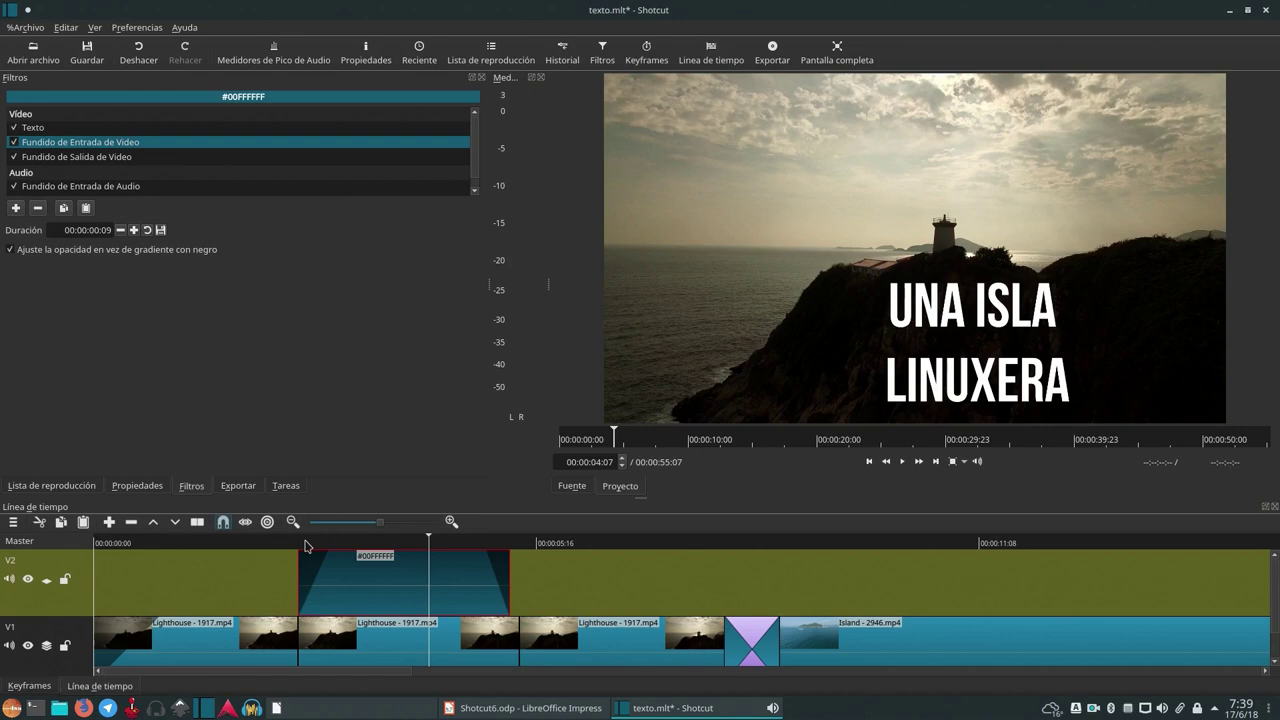
pyautogui.click(12, 252)
pyautogui.click(243, 543)
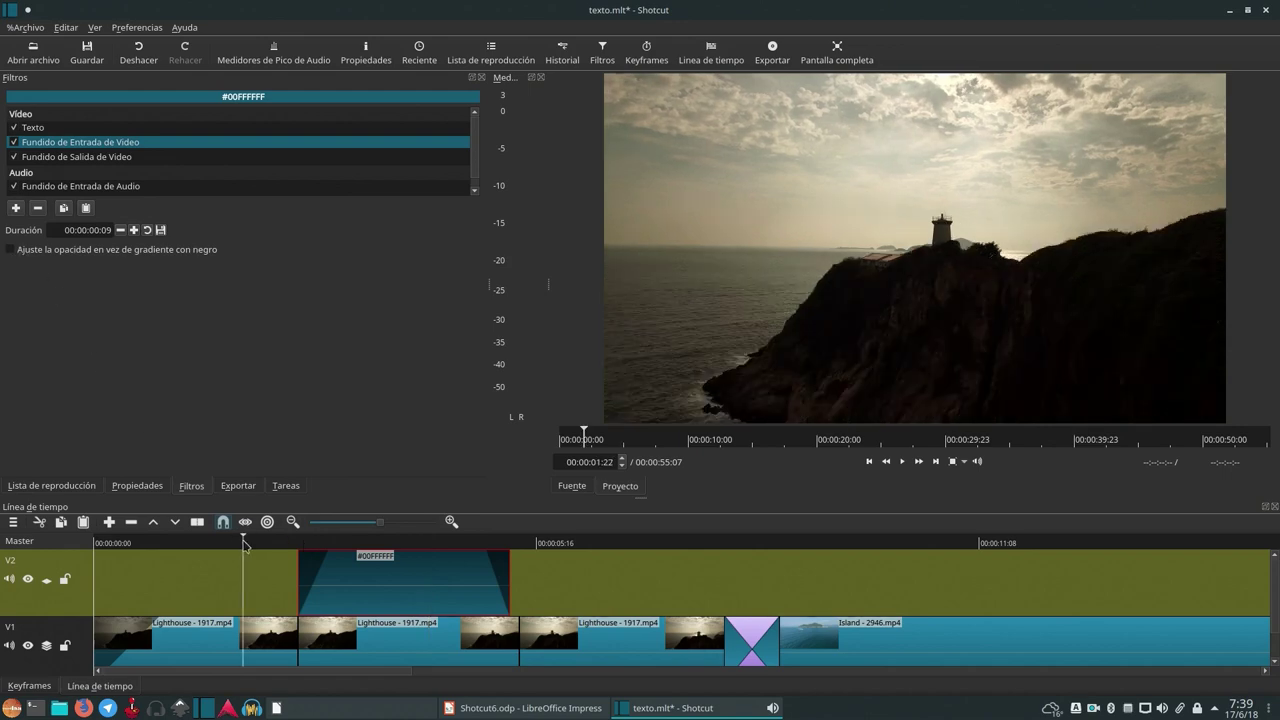
pyautogui.press('space')
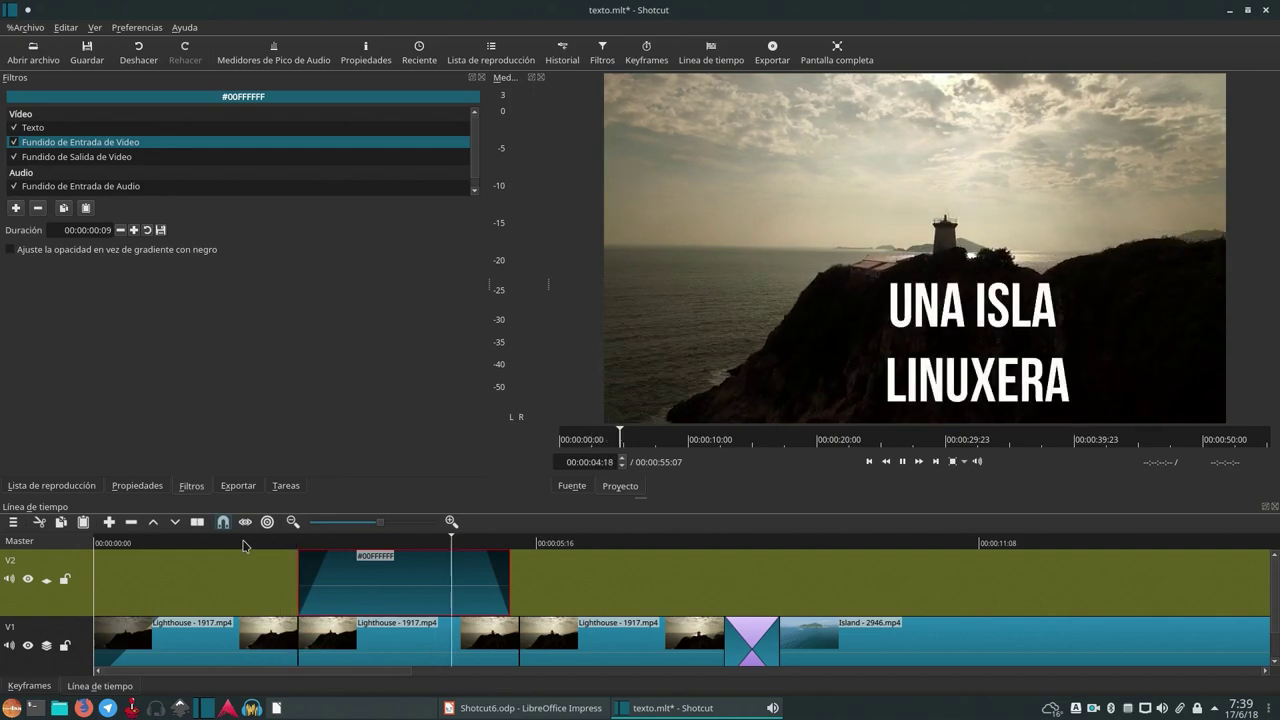
pyautogui.press('space')
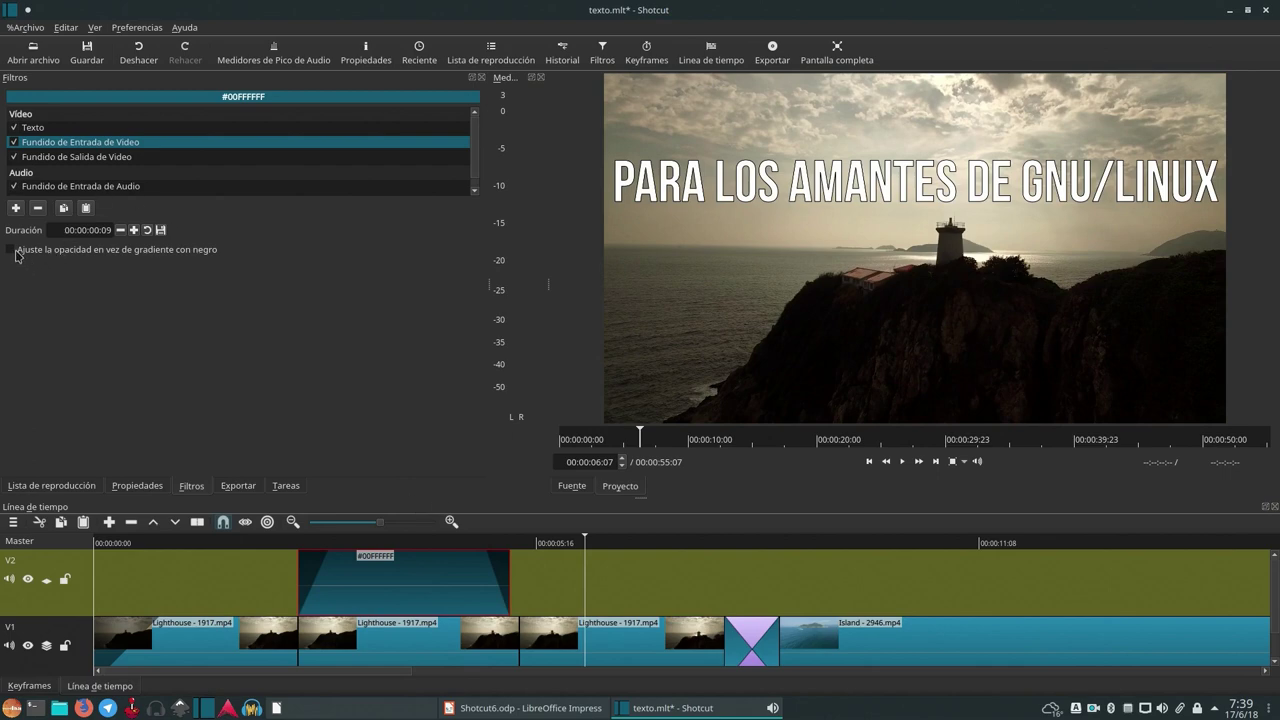
# - Turn on opacity adjustment instead of black in the title clip's video fade-out filter and play the title from just before it starts
pyautogui.click(36, 157)
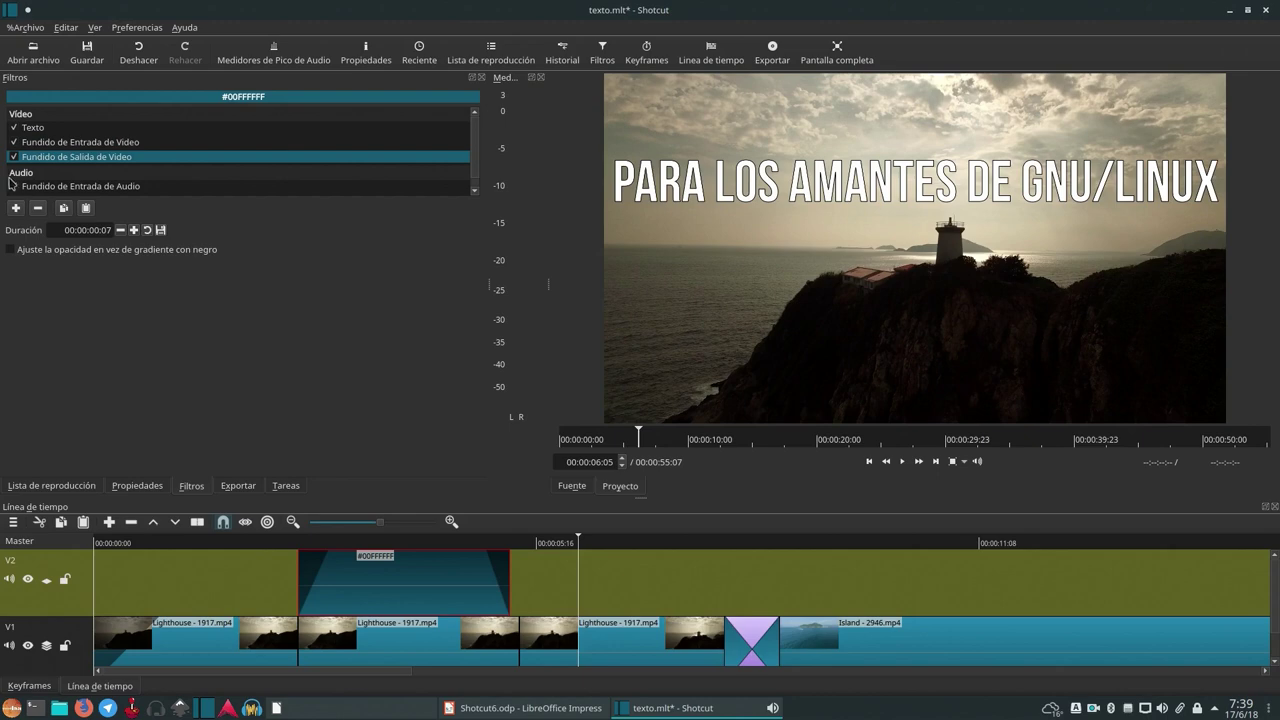
pyautogui.click(15, 250)
pyautogui.click(274, 547)
pyautogui.press('space')
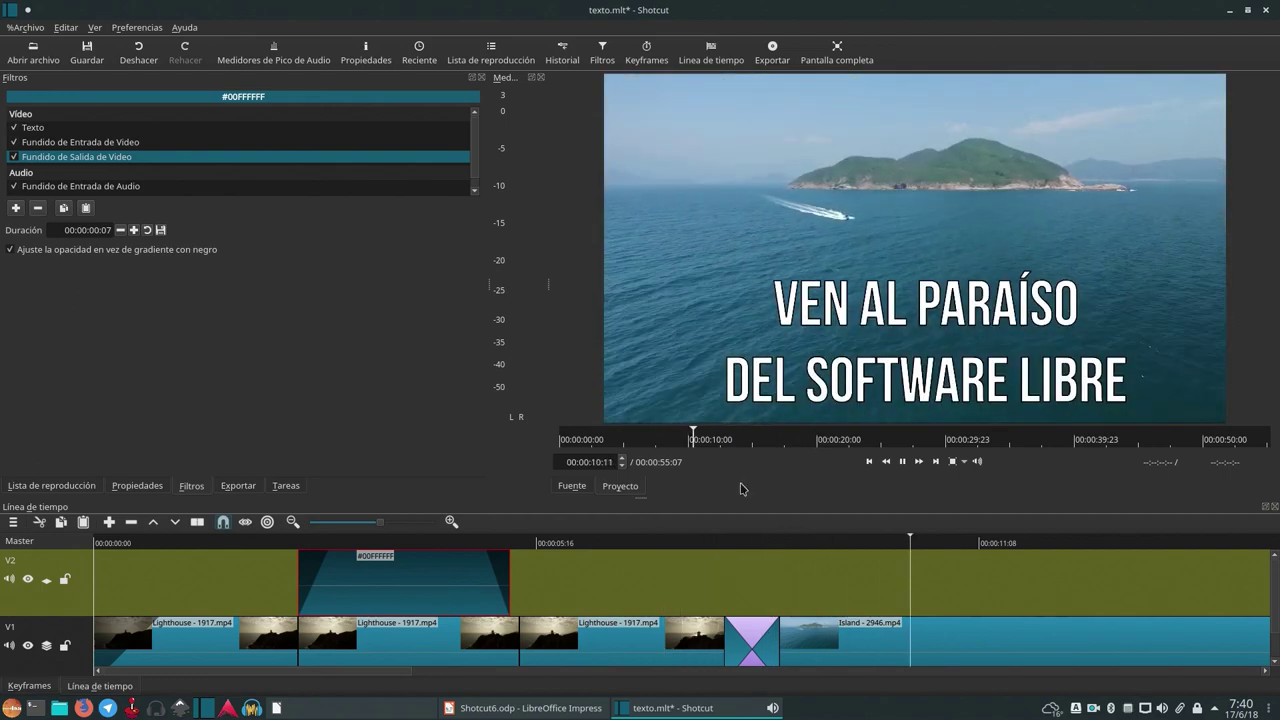
pyautogui.press('space')
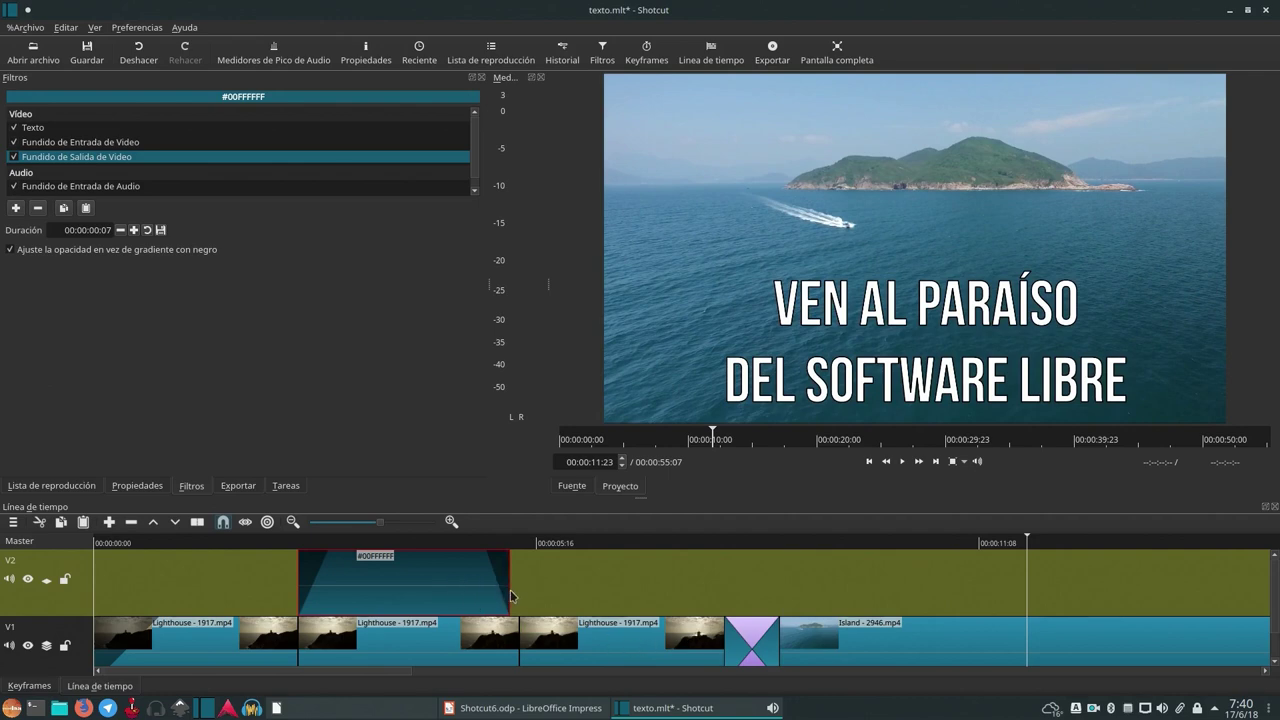
# - Extend the V2 title clip to the end of the second Lighthouse part and paste a copy of it on V2 at 00:00:06:20
pyautogui.moveTo(512, 597); pyautogui.dragTo(521, 598)
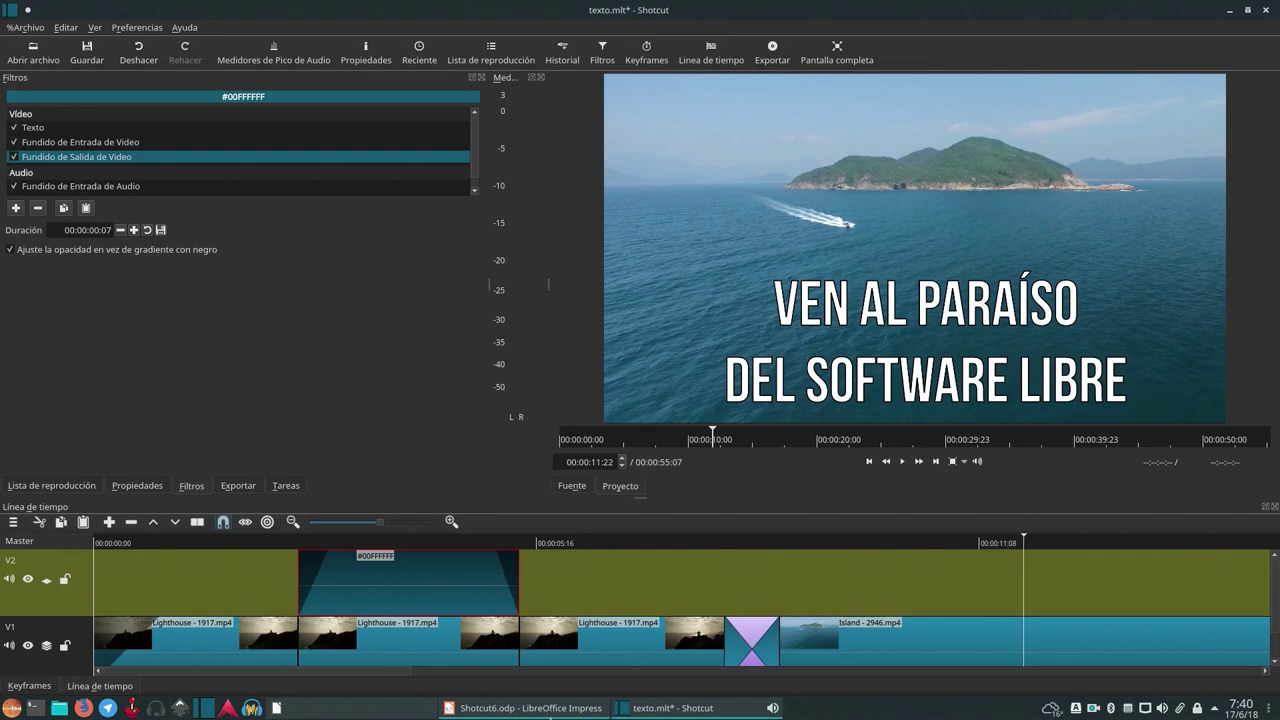
pyautogui.moveTo(553, 716)
pyautogui.click(628, 571)
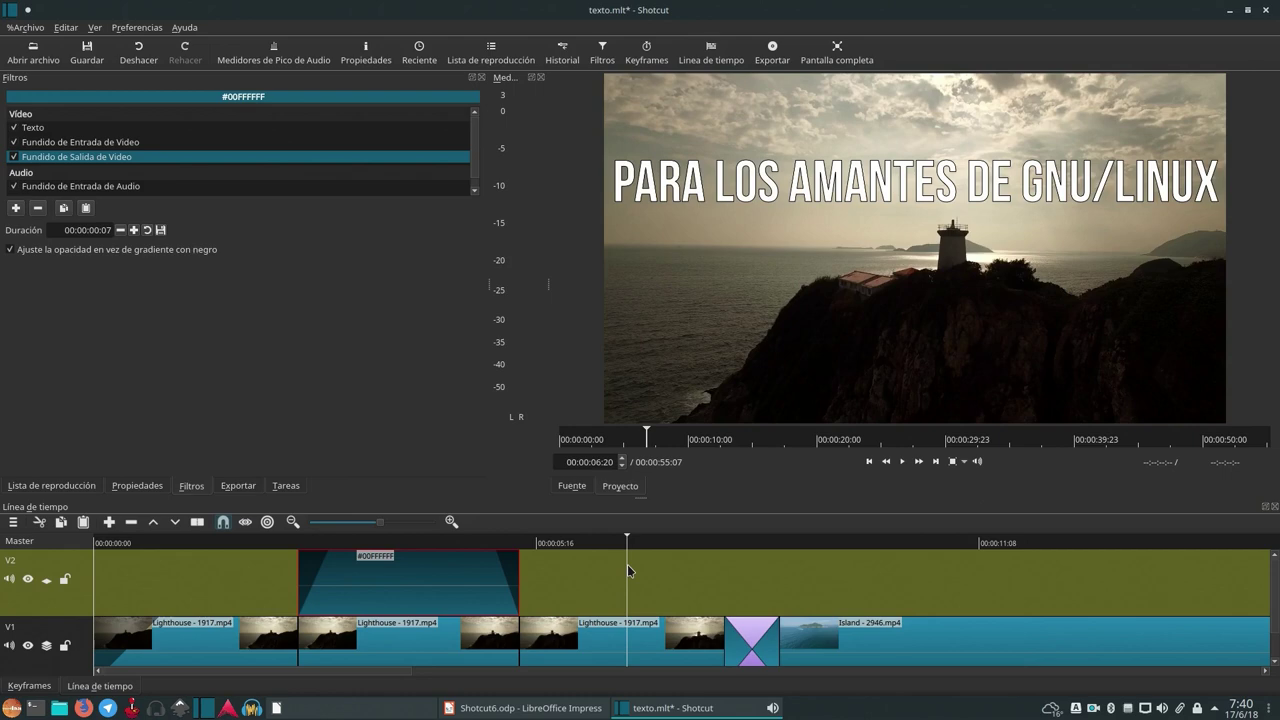
pyautogui.hotkey('ctrl', 'v')
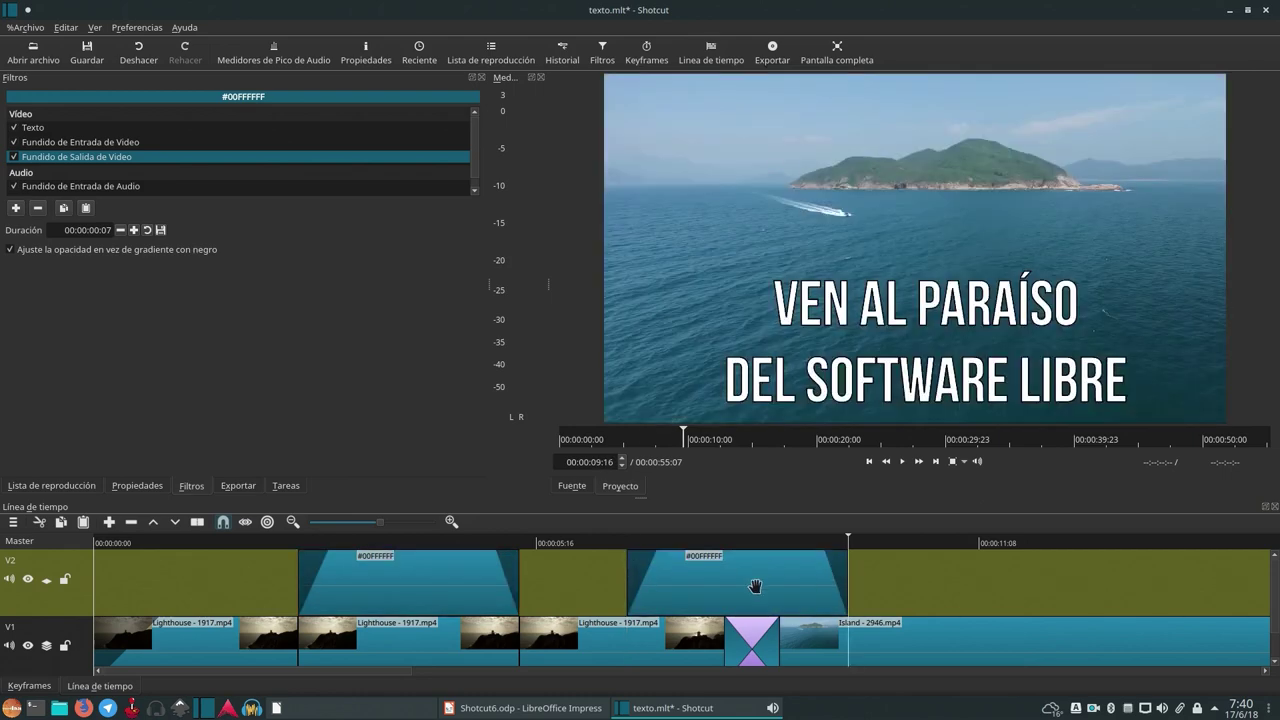
pyautogui.click(718, 543)
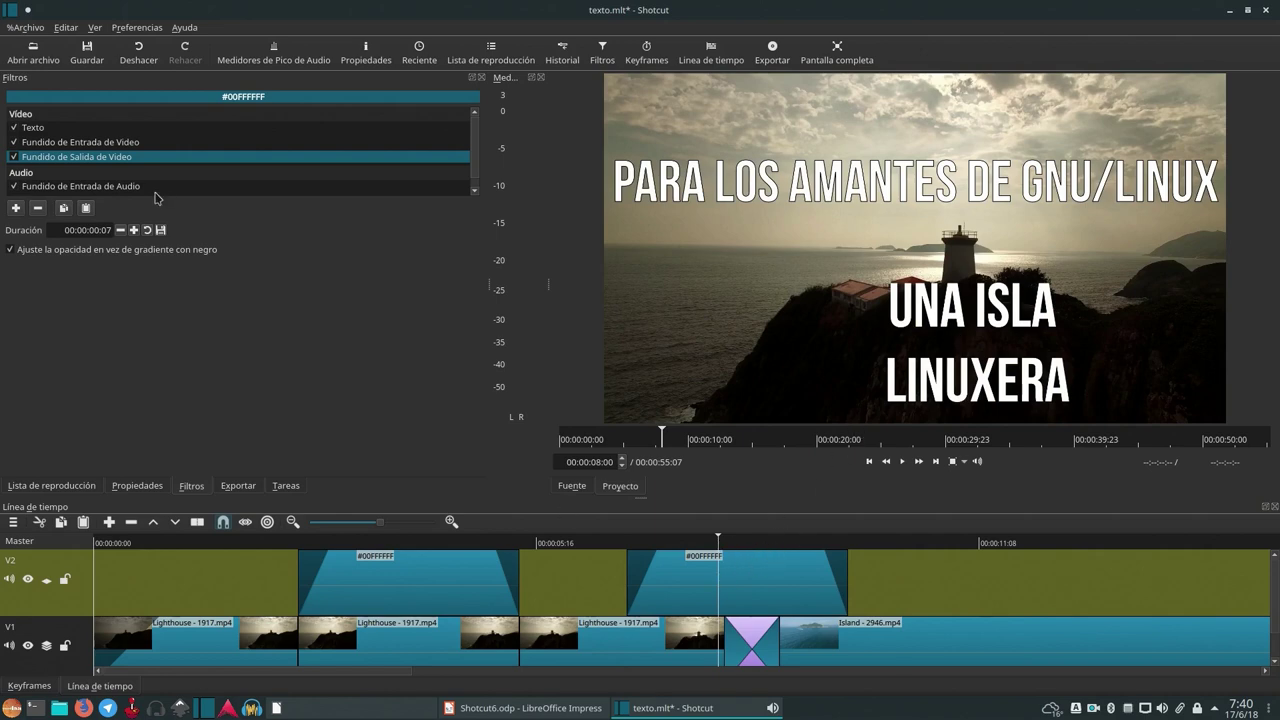
pyautogui.click(698, 596)
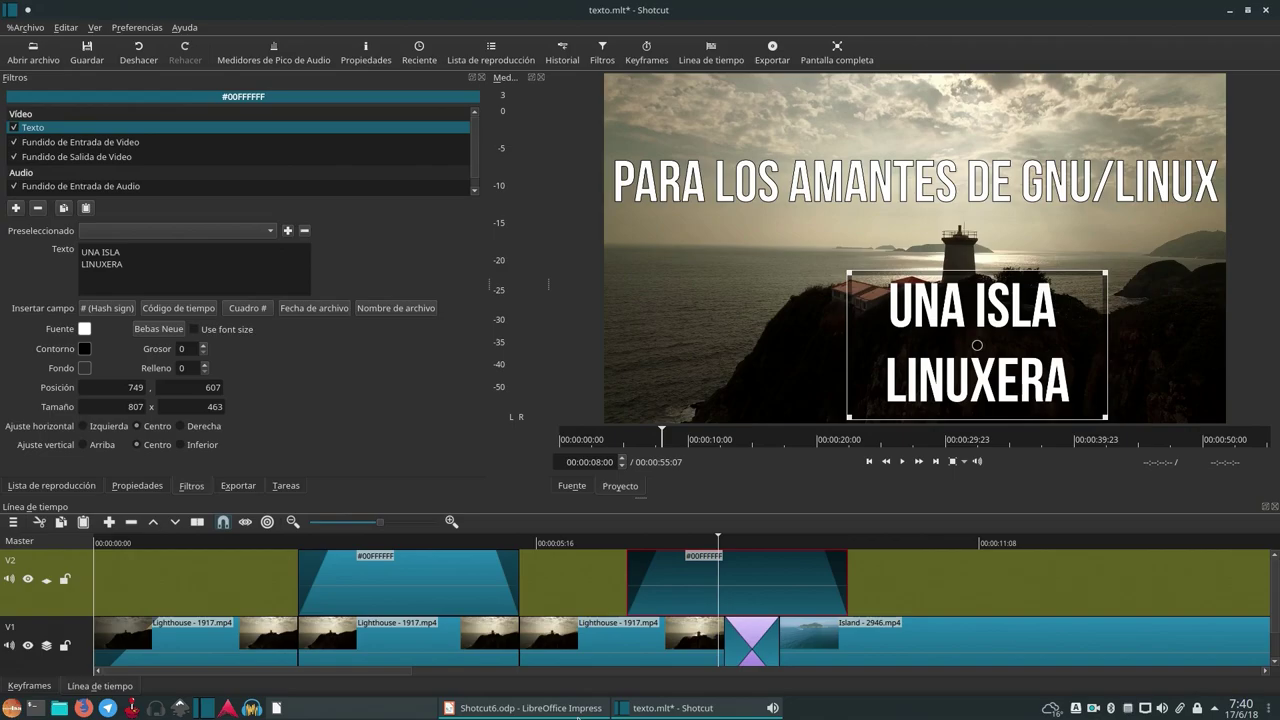
# - Switch to the LibreOffice Impress presentation and advance to the course outline slide
pyautogui.click(455, 708)
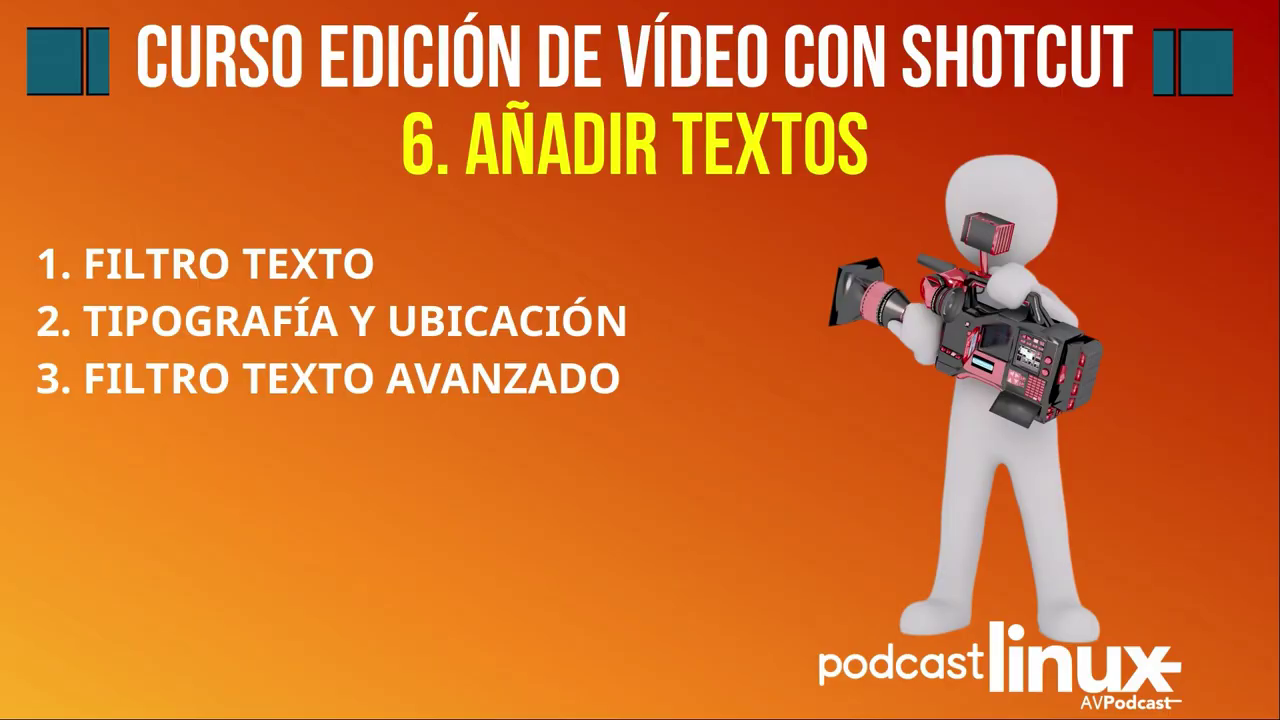
pyautogui.press('Right')
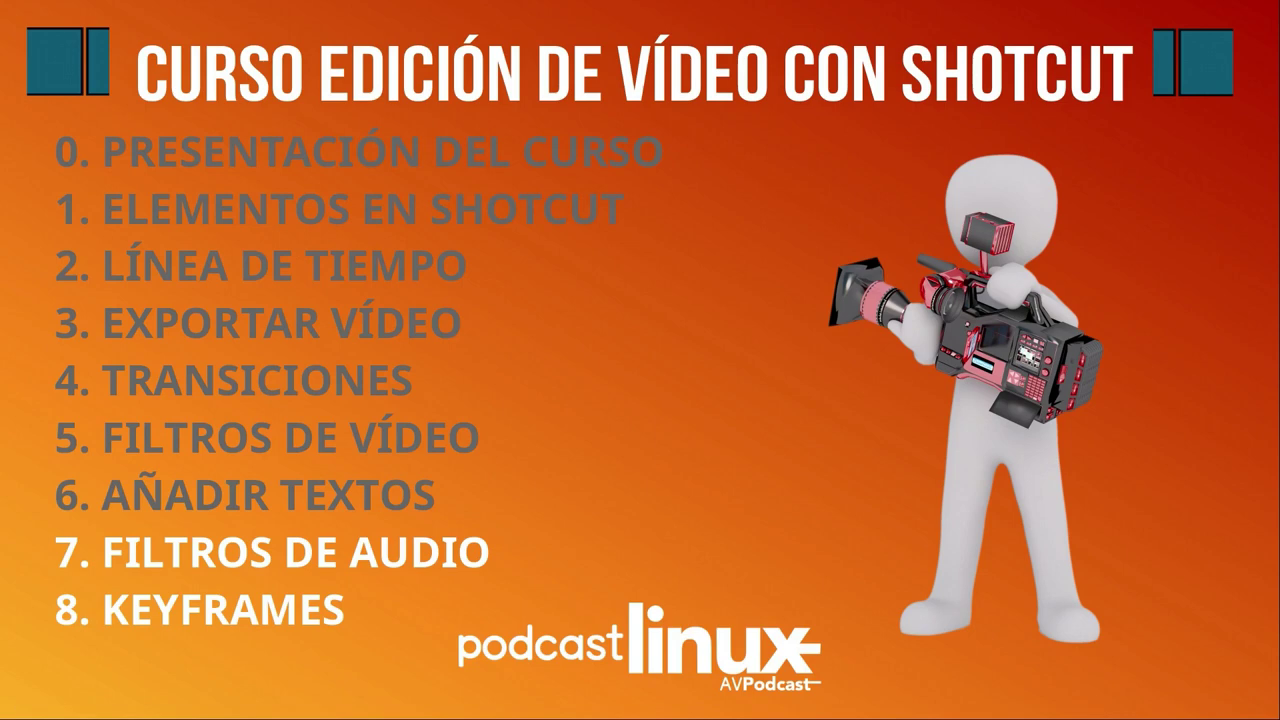